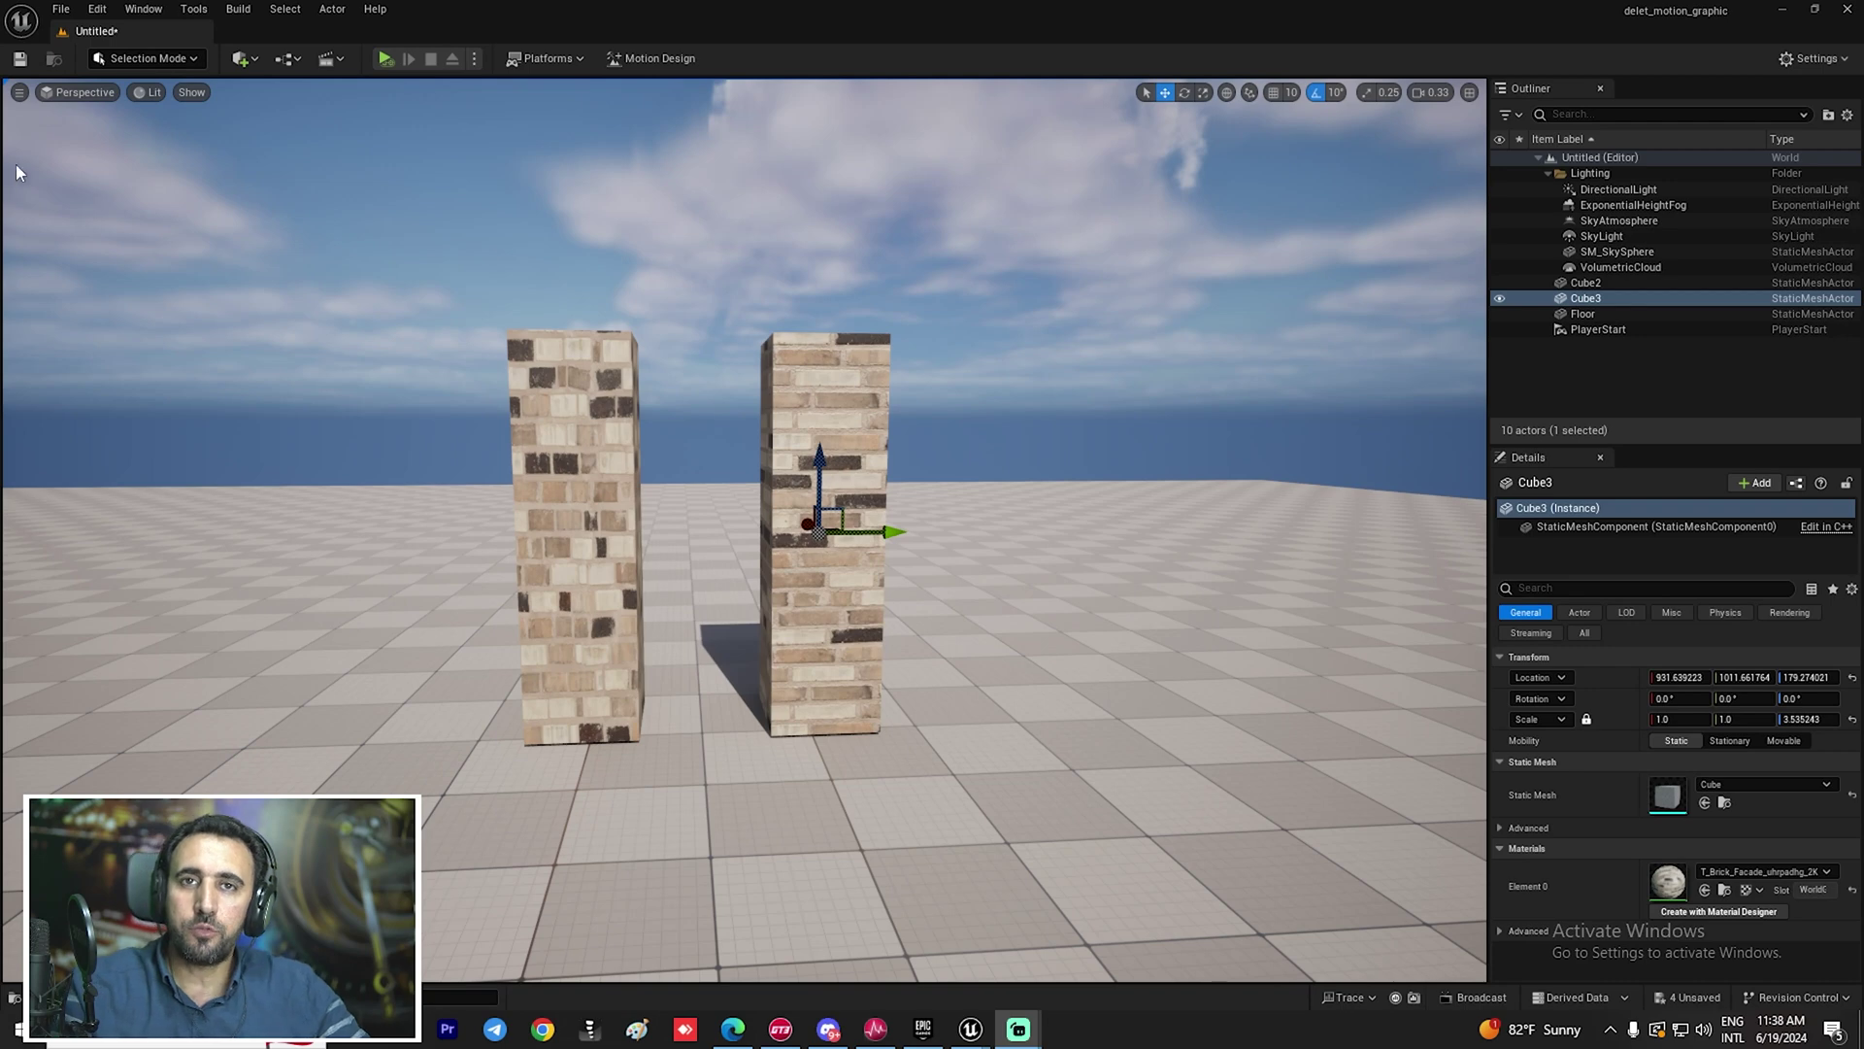
Stretch the brick column Cube2 vertically to a Z scale of about 13.94, and thicken it along X
right_click_drag(1100, 611, 1118, 655)
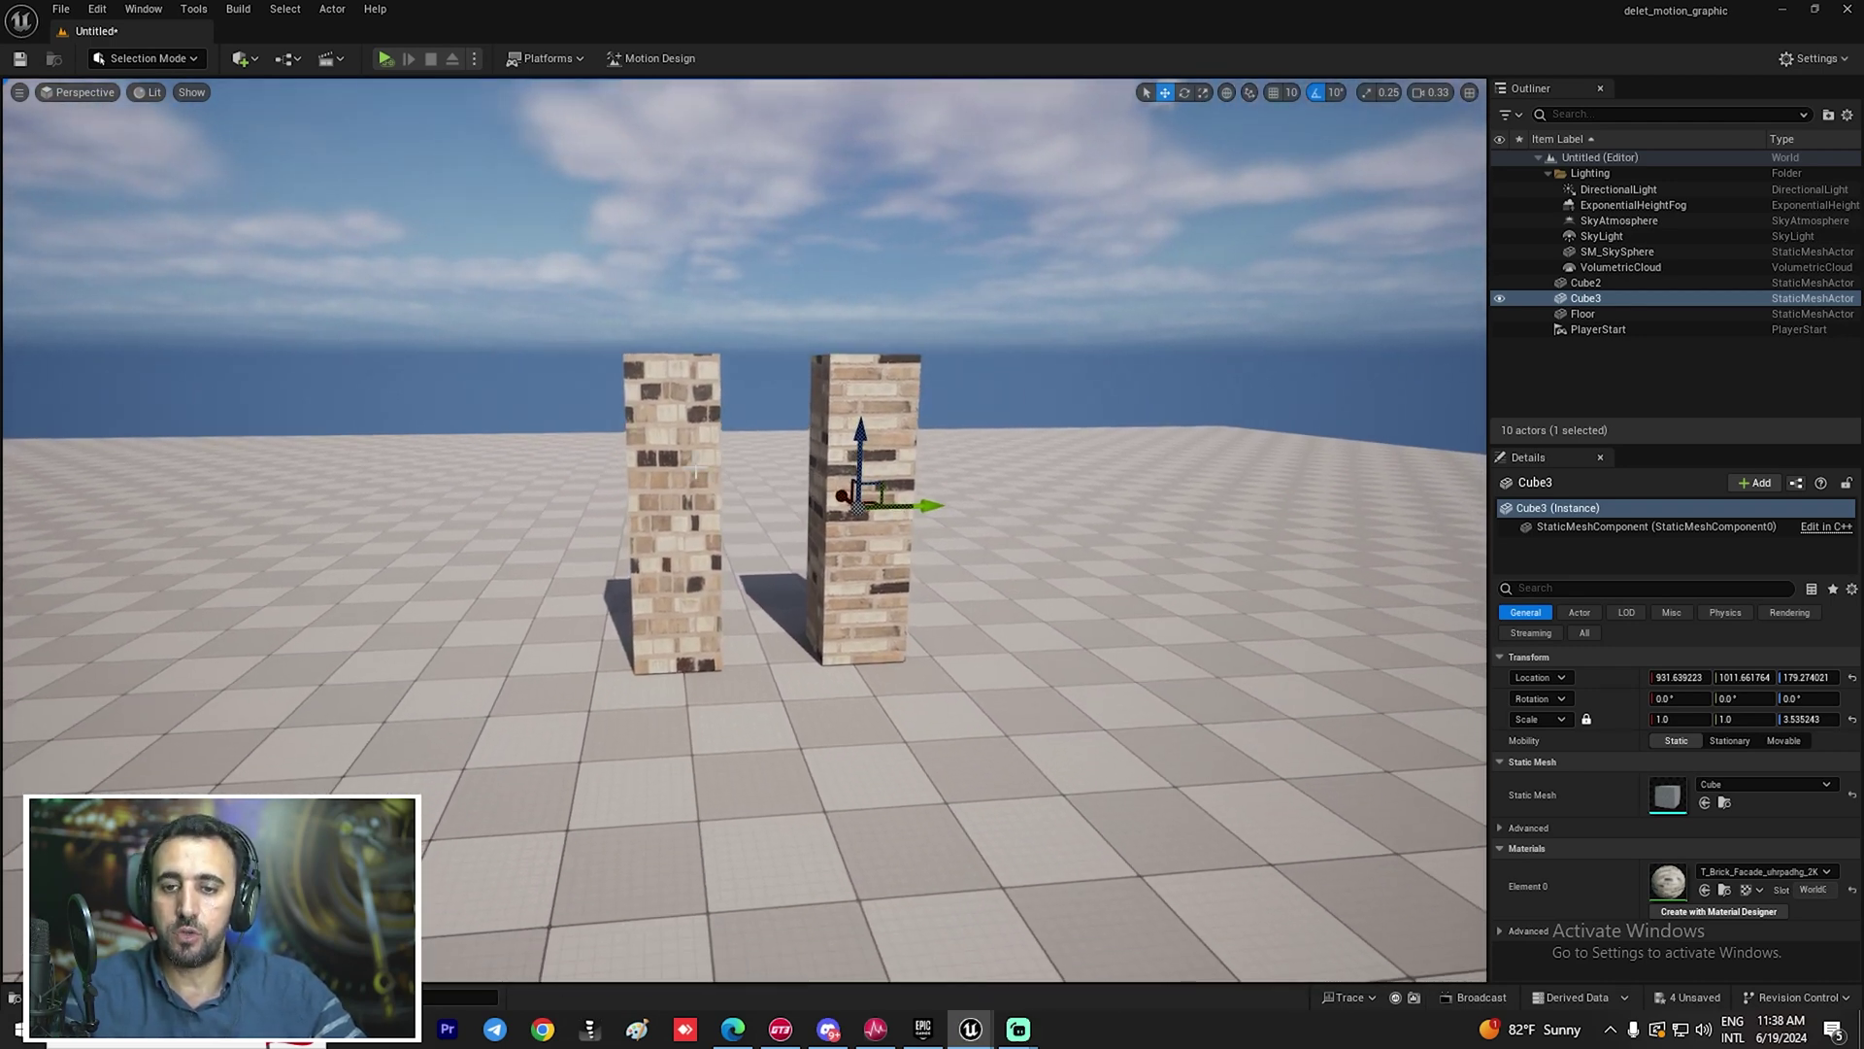
scroll(671, 463, "up", 4)
left_click(661, 445)
key("r")
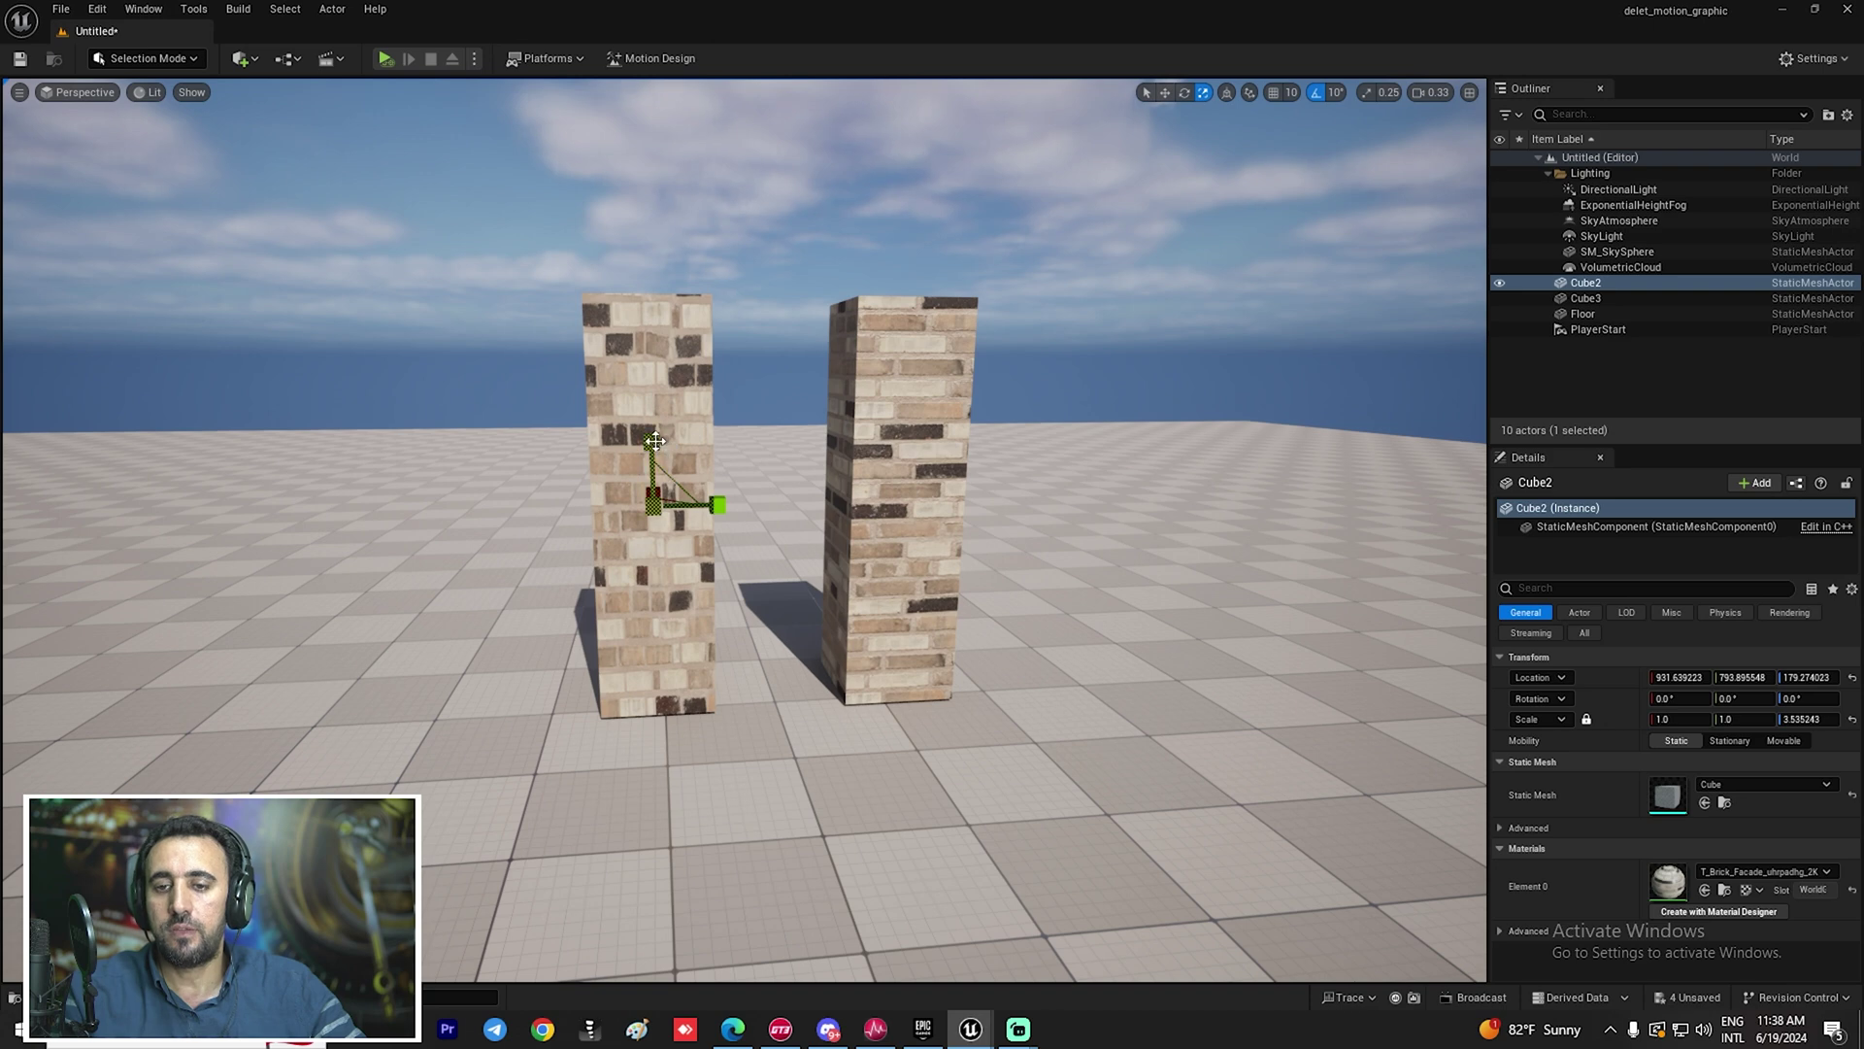
left_click_drag(656, 442, 656, 330)
key("s")
right_click_drag(930, 840, 903, 796)
key("w")
key("s")
right_click_drag(739, 532, 740, 532)
key("r")
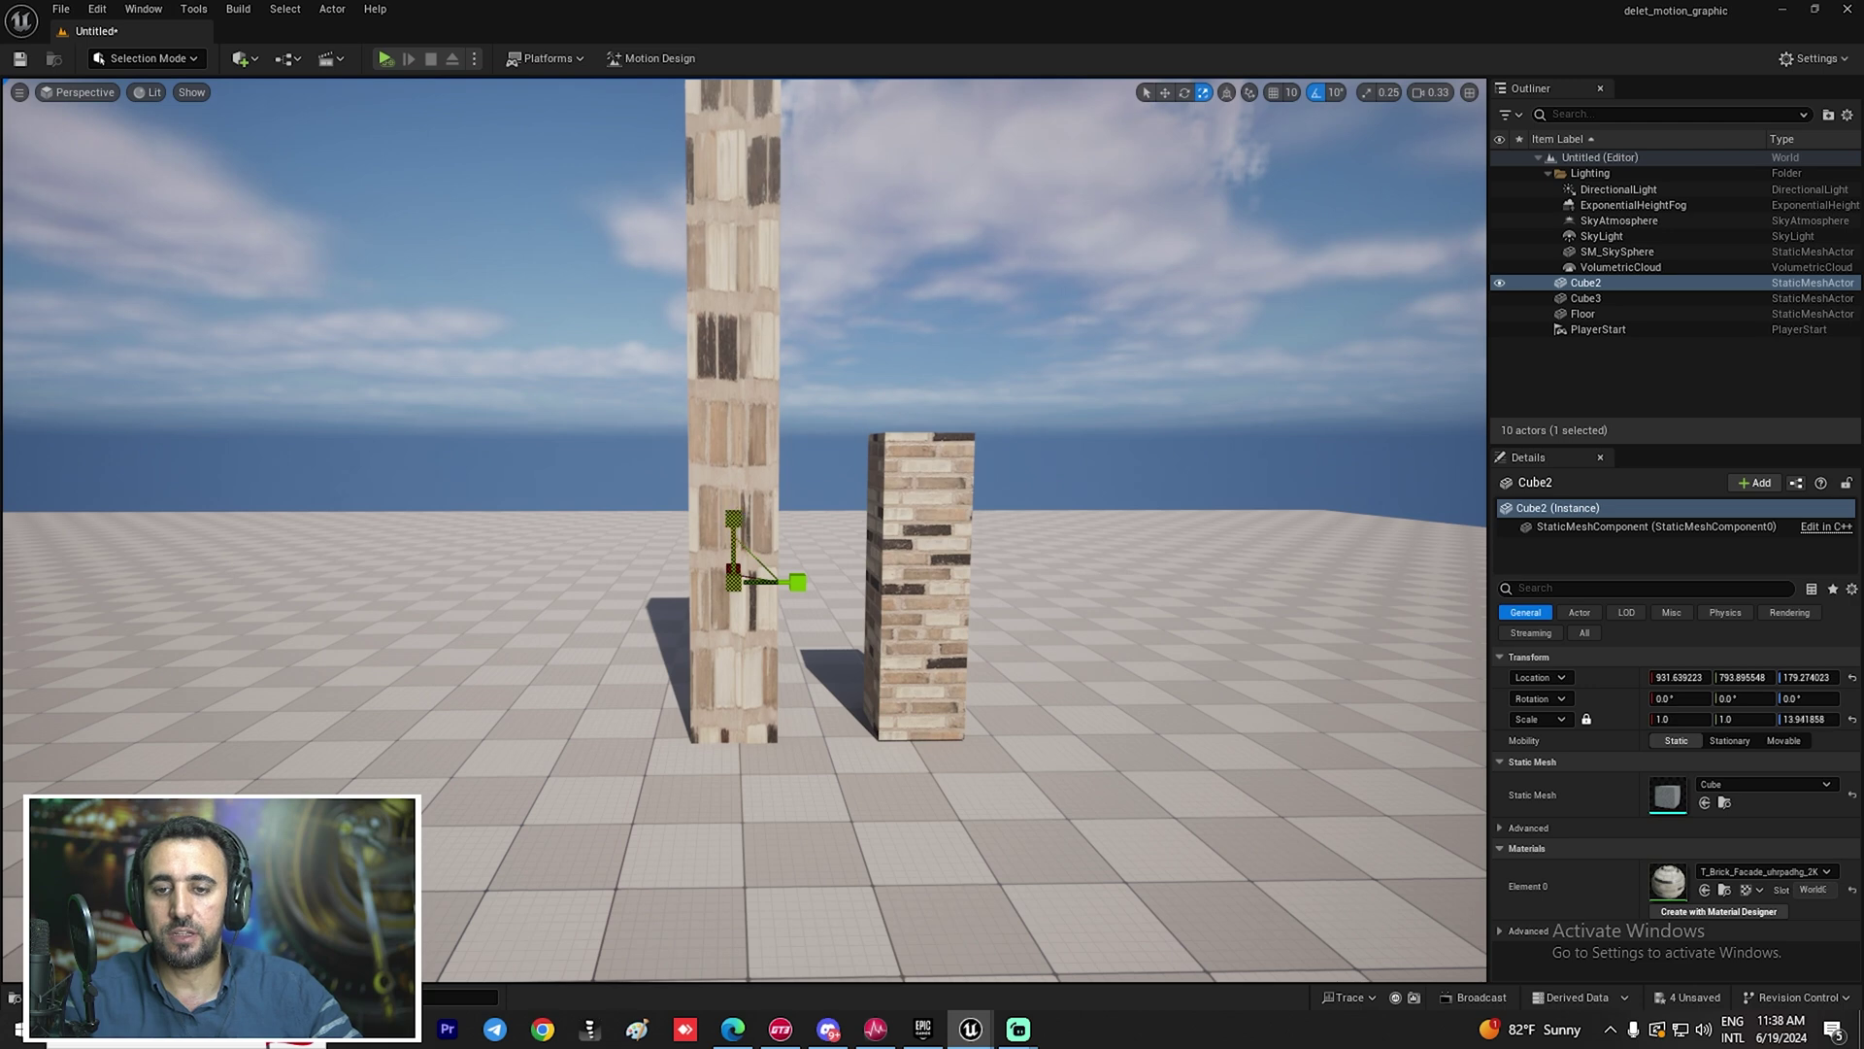
left_click_drag(733, 570, 733, 531)
Stretch the brick column Cube3 to a Z scale of about 9.28 and widen it to a Y scale of about 4.79
left_click(907, 532)
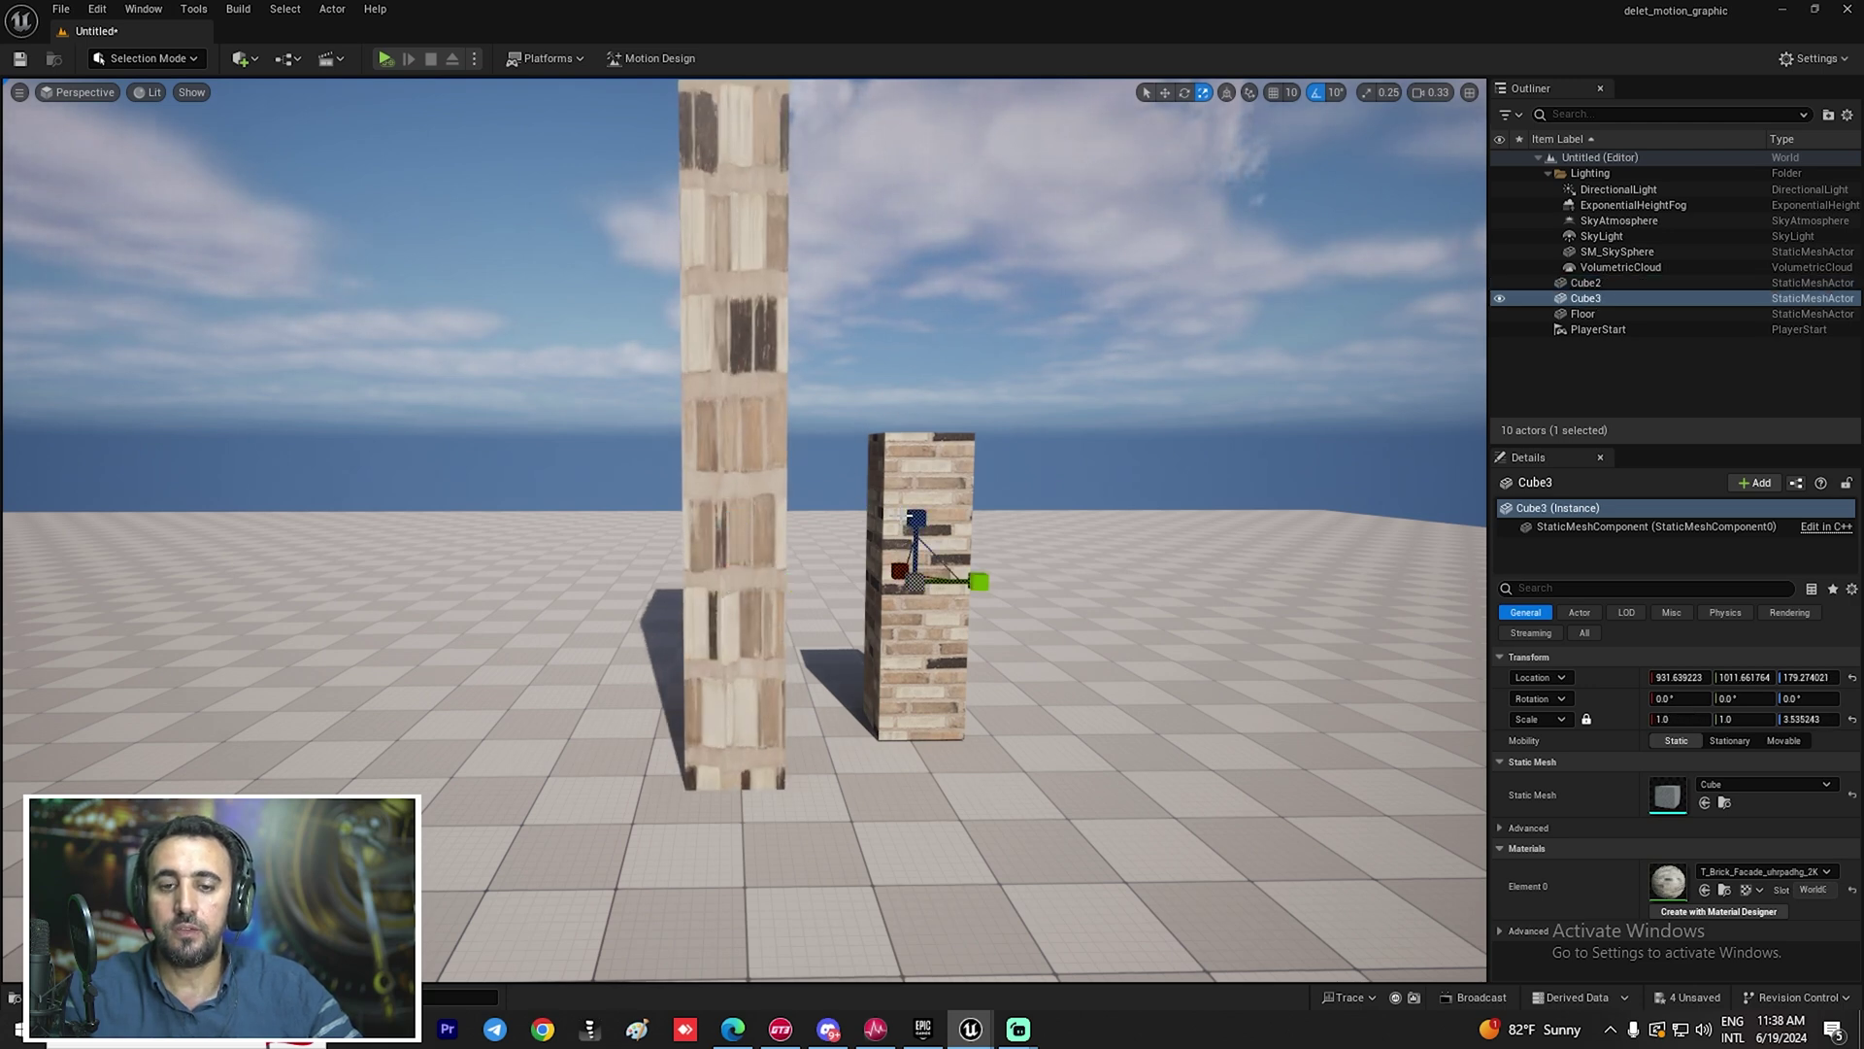
left_click_drag(915, 509, 915, 476)
key("w")
right_click_drag(915, 476, 944, 480)
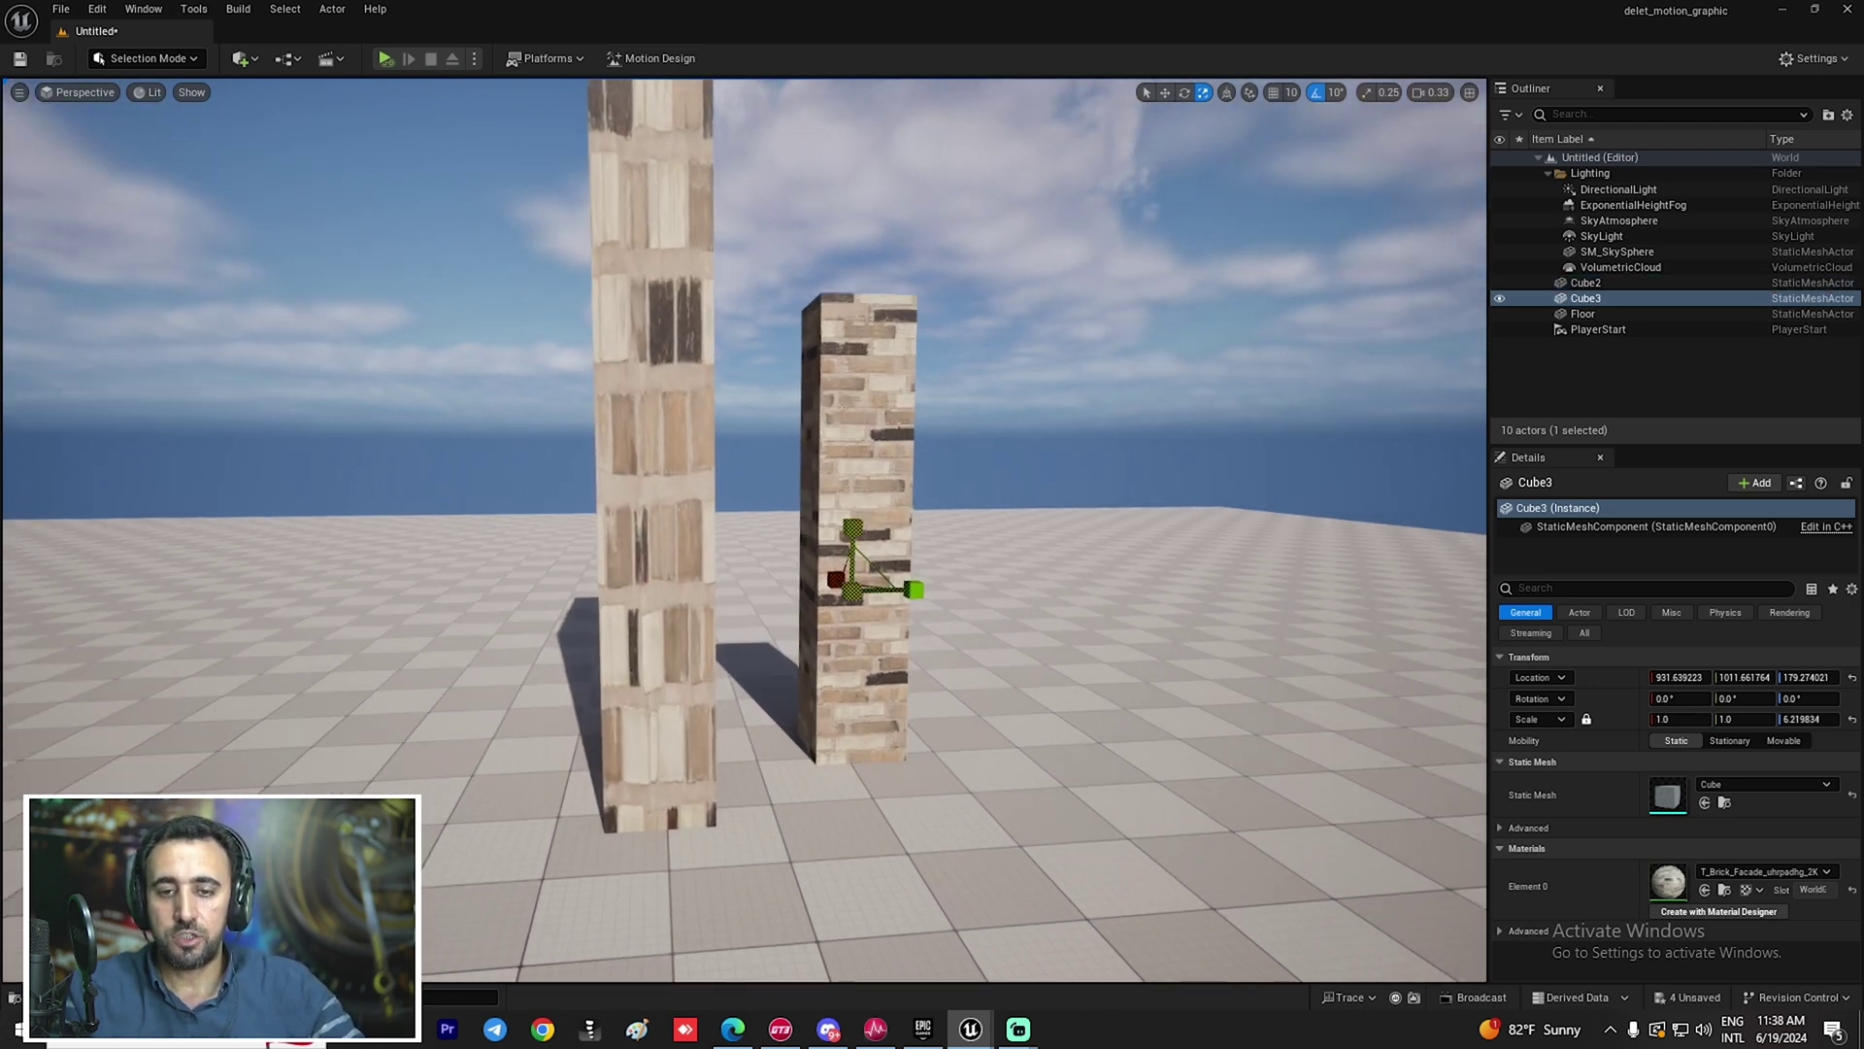
left_click_drag(853, 527, 852, 486)
left_click_drag(915, 591, 969, 590)
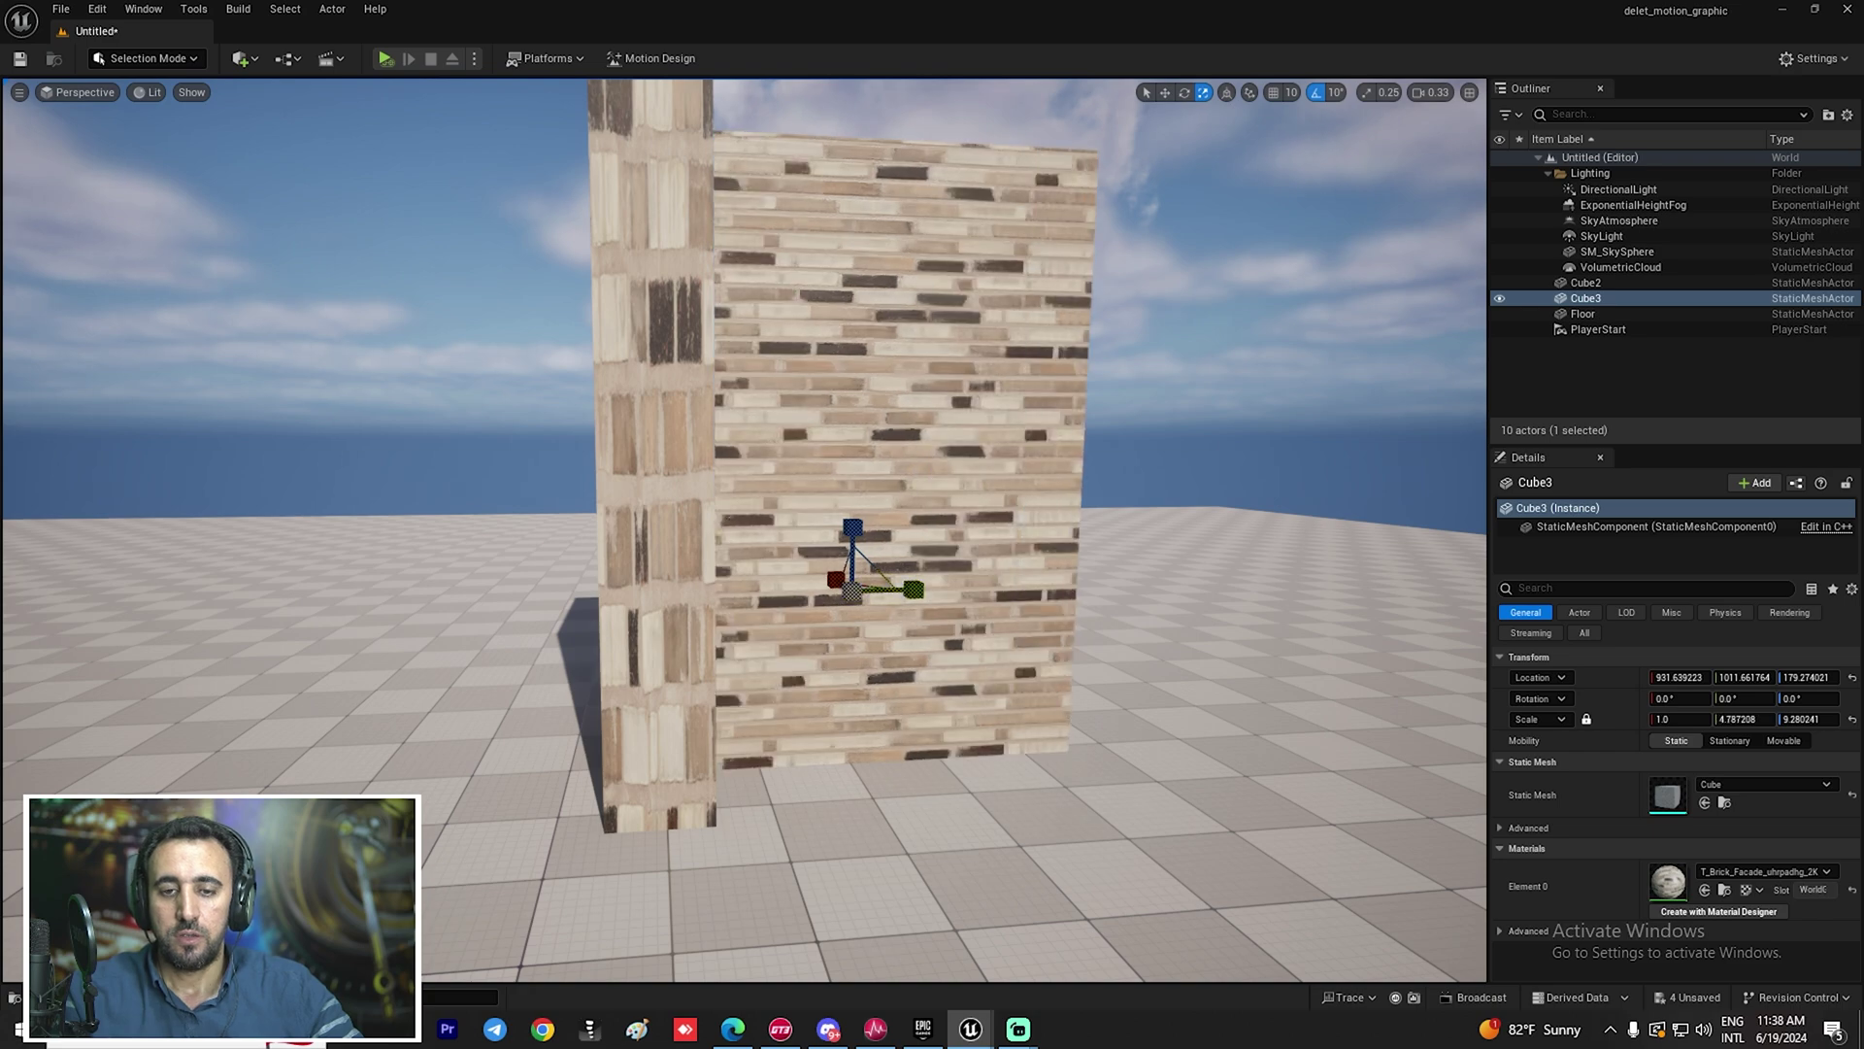
Widen the Cube3 wall to a Y scale of about 11.4 and raise it to a Z scale of about 13.19
mouse_move(1144, 743)
right_mouse_down()
mouse_move(1240, 739)
mouse_move(1134, 743)
mouse_move(1165, 743)
right_mouse_up()
key("d")
left_click_drag(842, 585, 937, 586)
mouse_move(598, 540)
right_mouse_down()
mouse_move(585, 520)
mouse_move(598, 540)
right_mouse_up()
key("s")
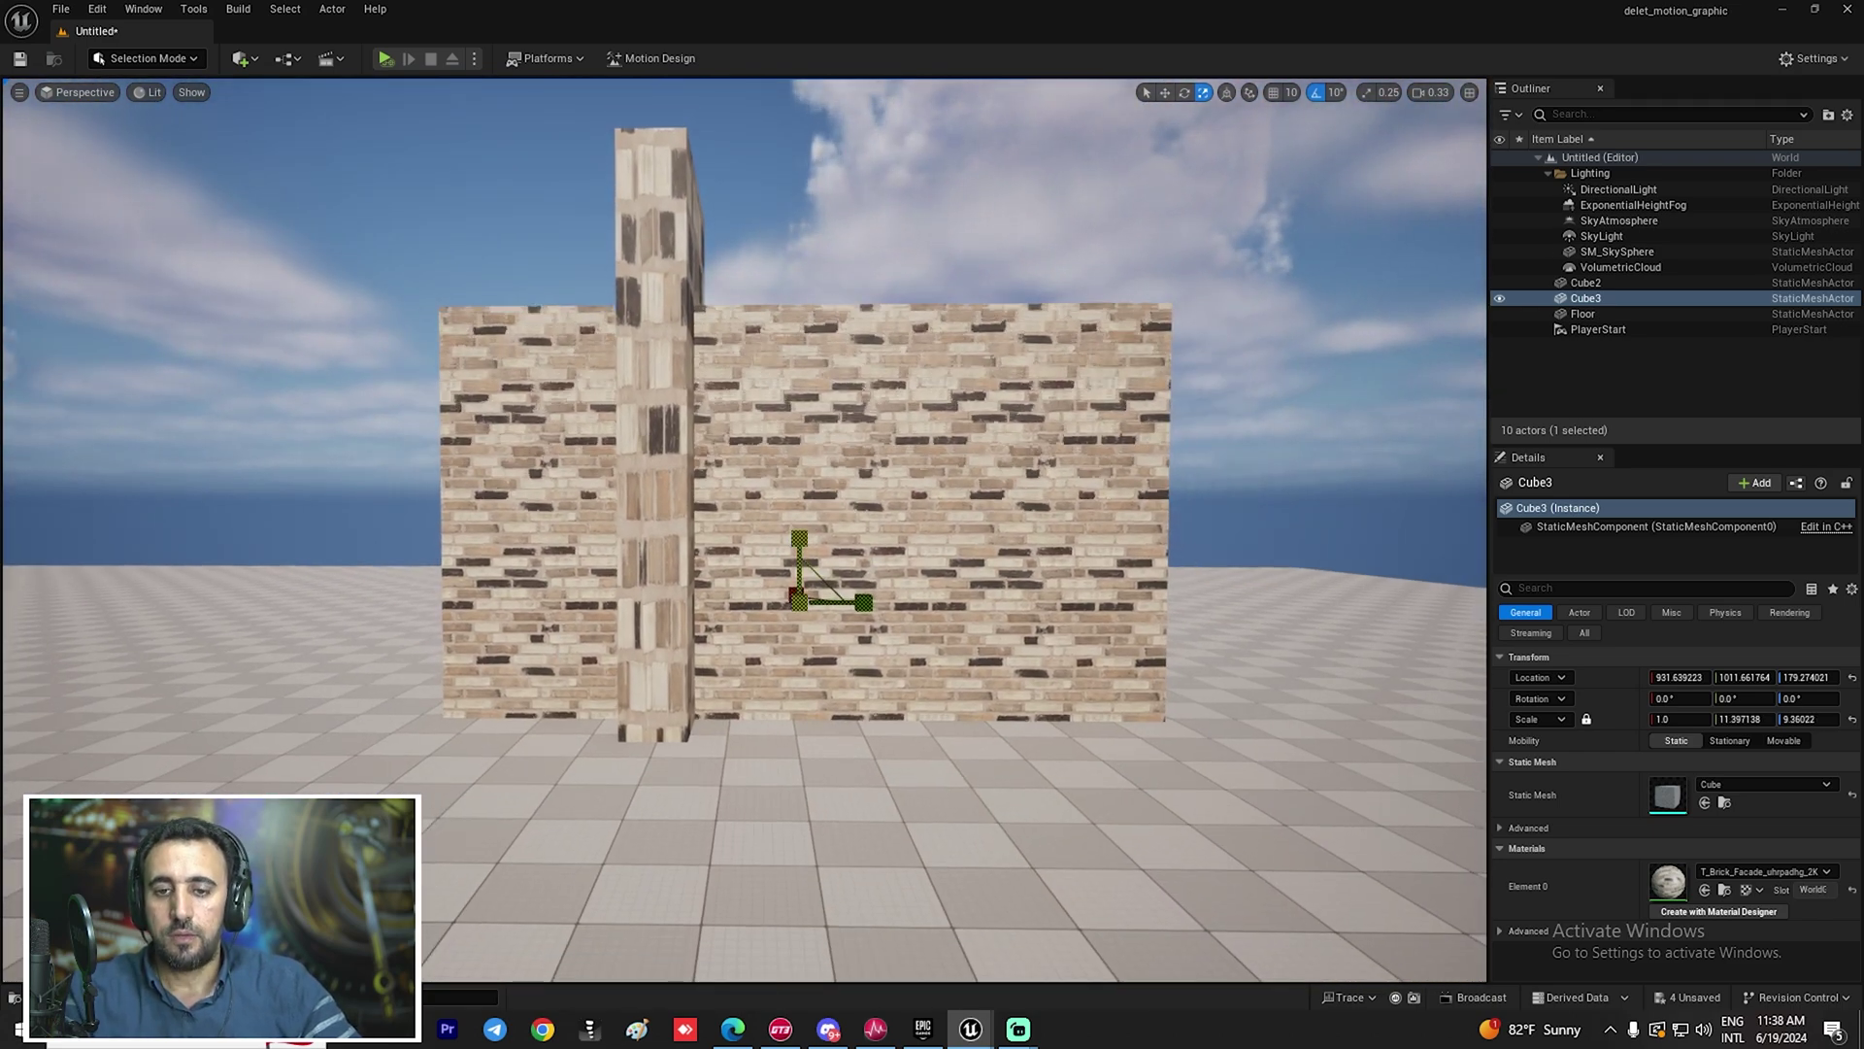
left_click_drag(799, 537, 799, 495)
Move the Cube3 wall along Y past the column and place a duplicate of it on the column's opposite side
left_click_drag(867, 603, 1170, 612)
scroll(1108, 607, "down", 3)
left_click_drag(1044, 609, 333, 618, "alt")
right_click_drag(333, 618, 451, 606)
key("w")
key("s")
key("w")
key("s")
left_click_drag(219, 563, 233, 568)
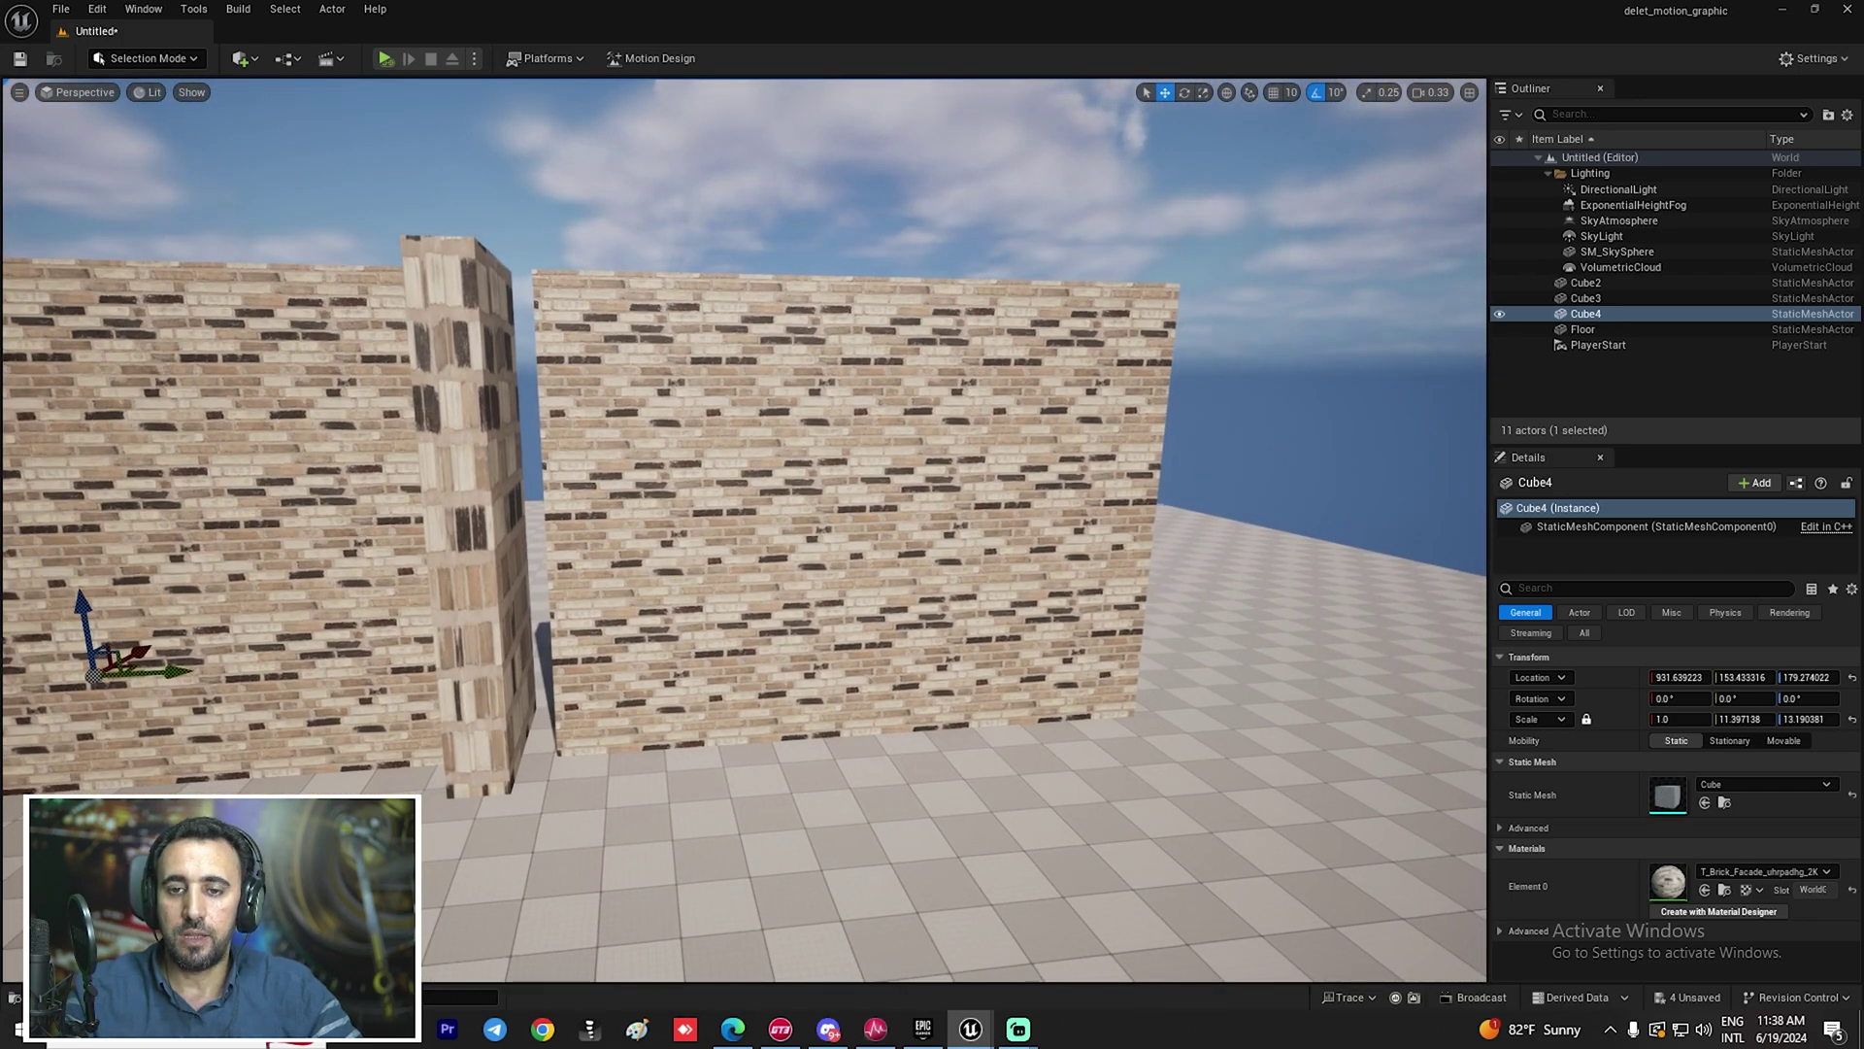
Scale the Cube3 wall to about 18.67 in Y and 13.92 in Z so it meets the column
left_click(964, 596)
left_click_drag(917, 634, 1073, 629)
left_click_drag(859, 572, 871, 551)
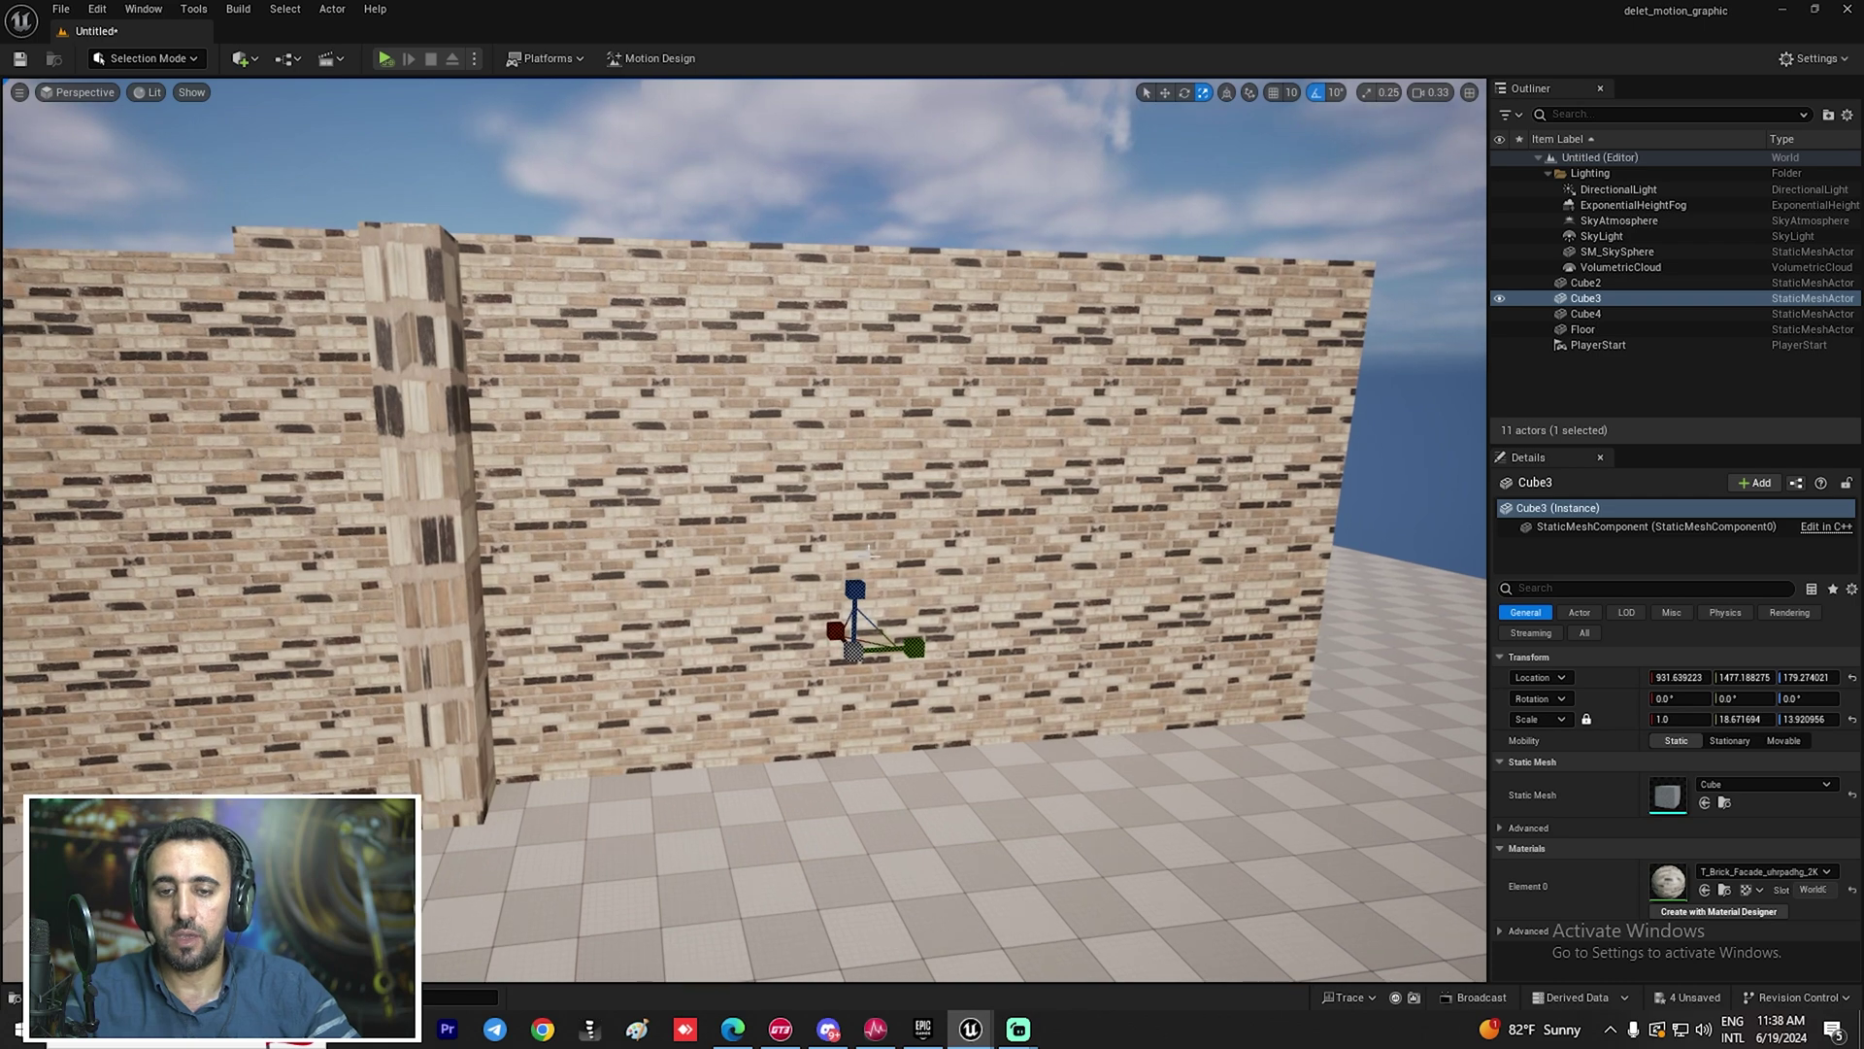
right_click_drag(871, 551, 719, 555)
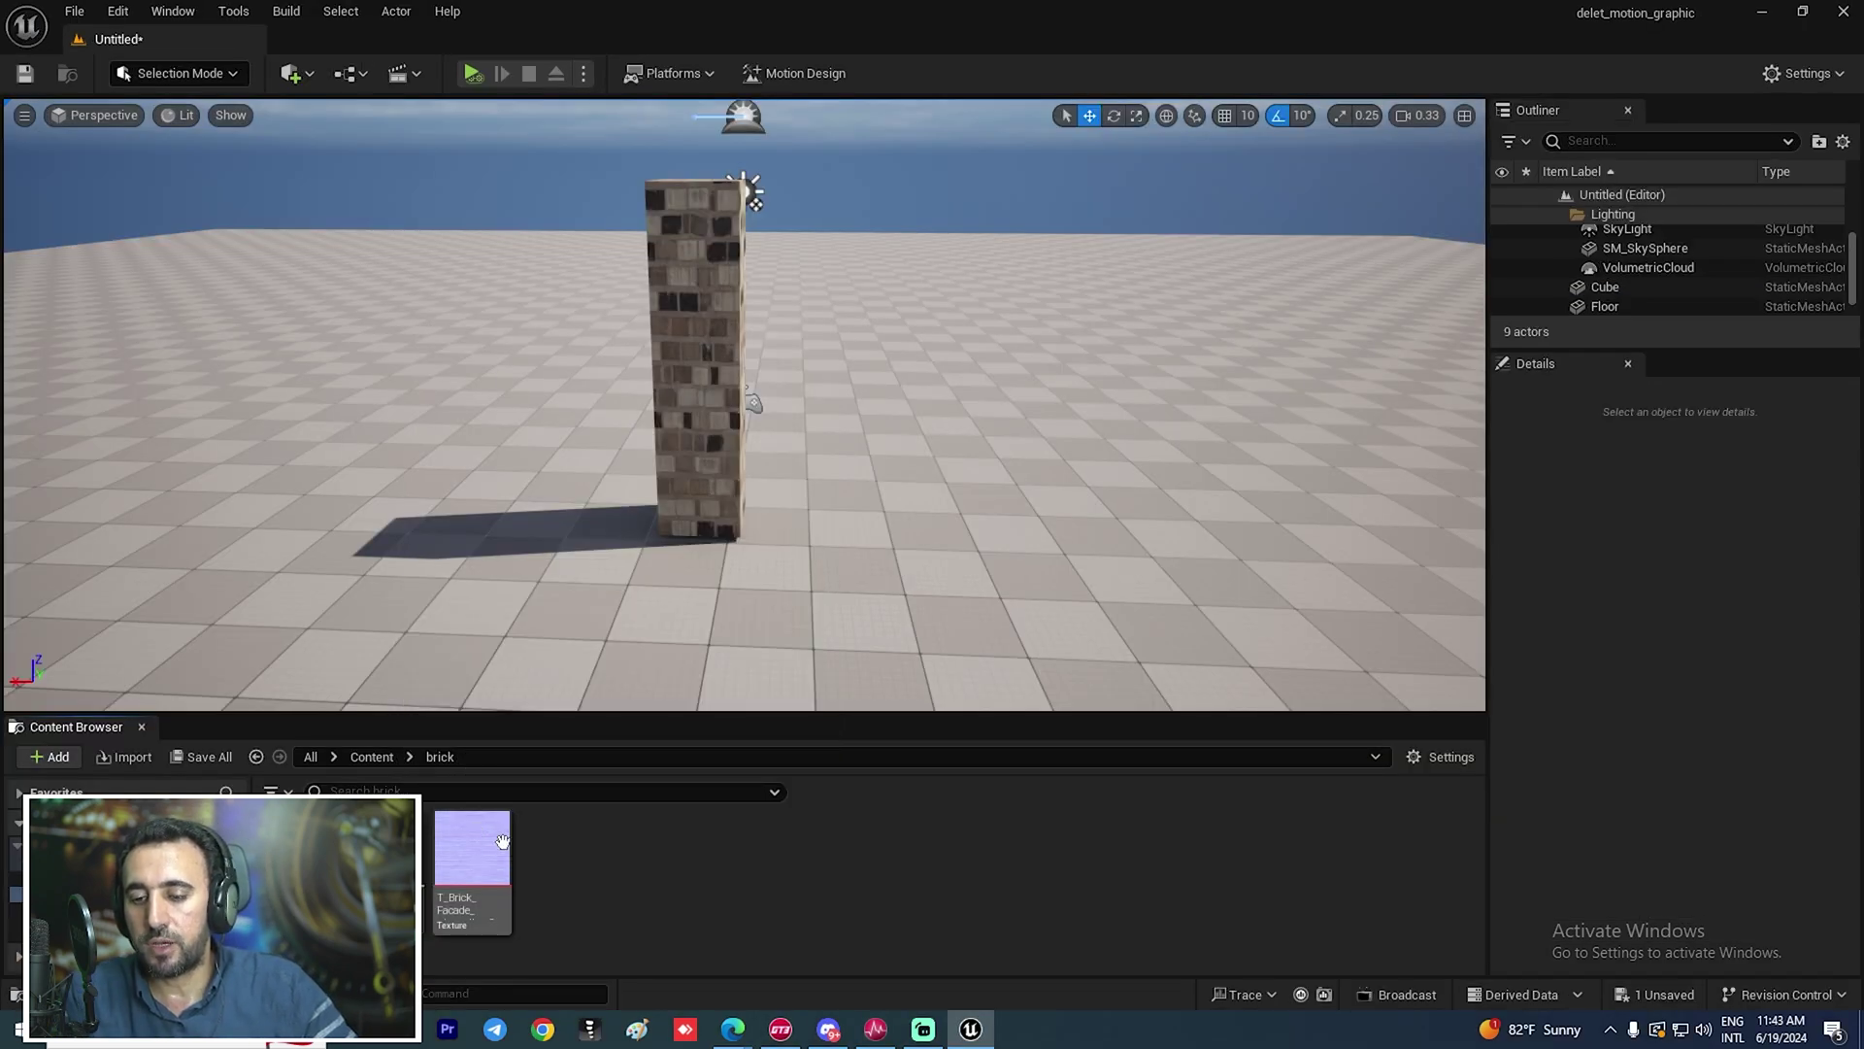
Open the existing brick material to examine how its texture samples are connected, and close it
double_click(472, 847)
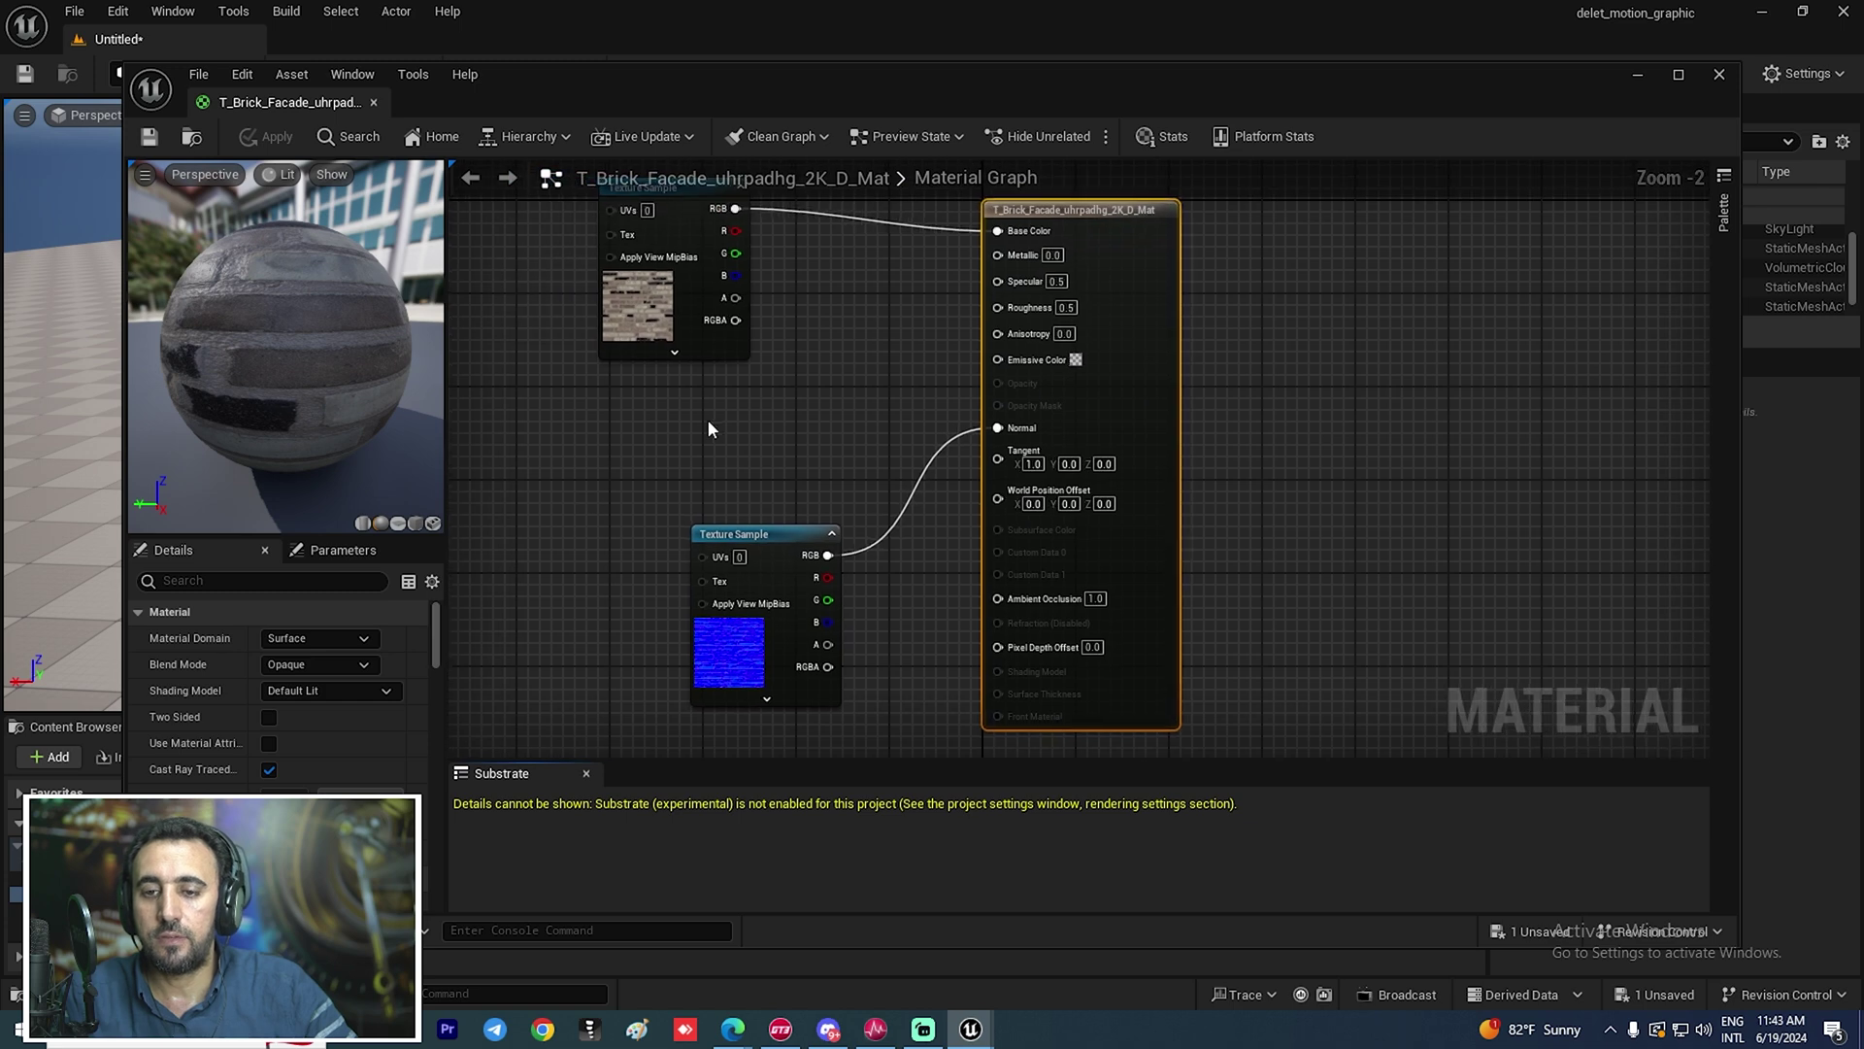
left_click(376, 102)
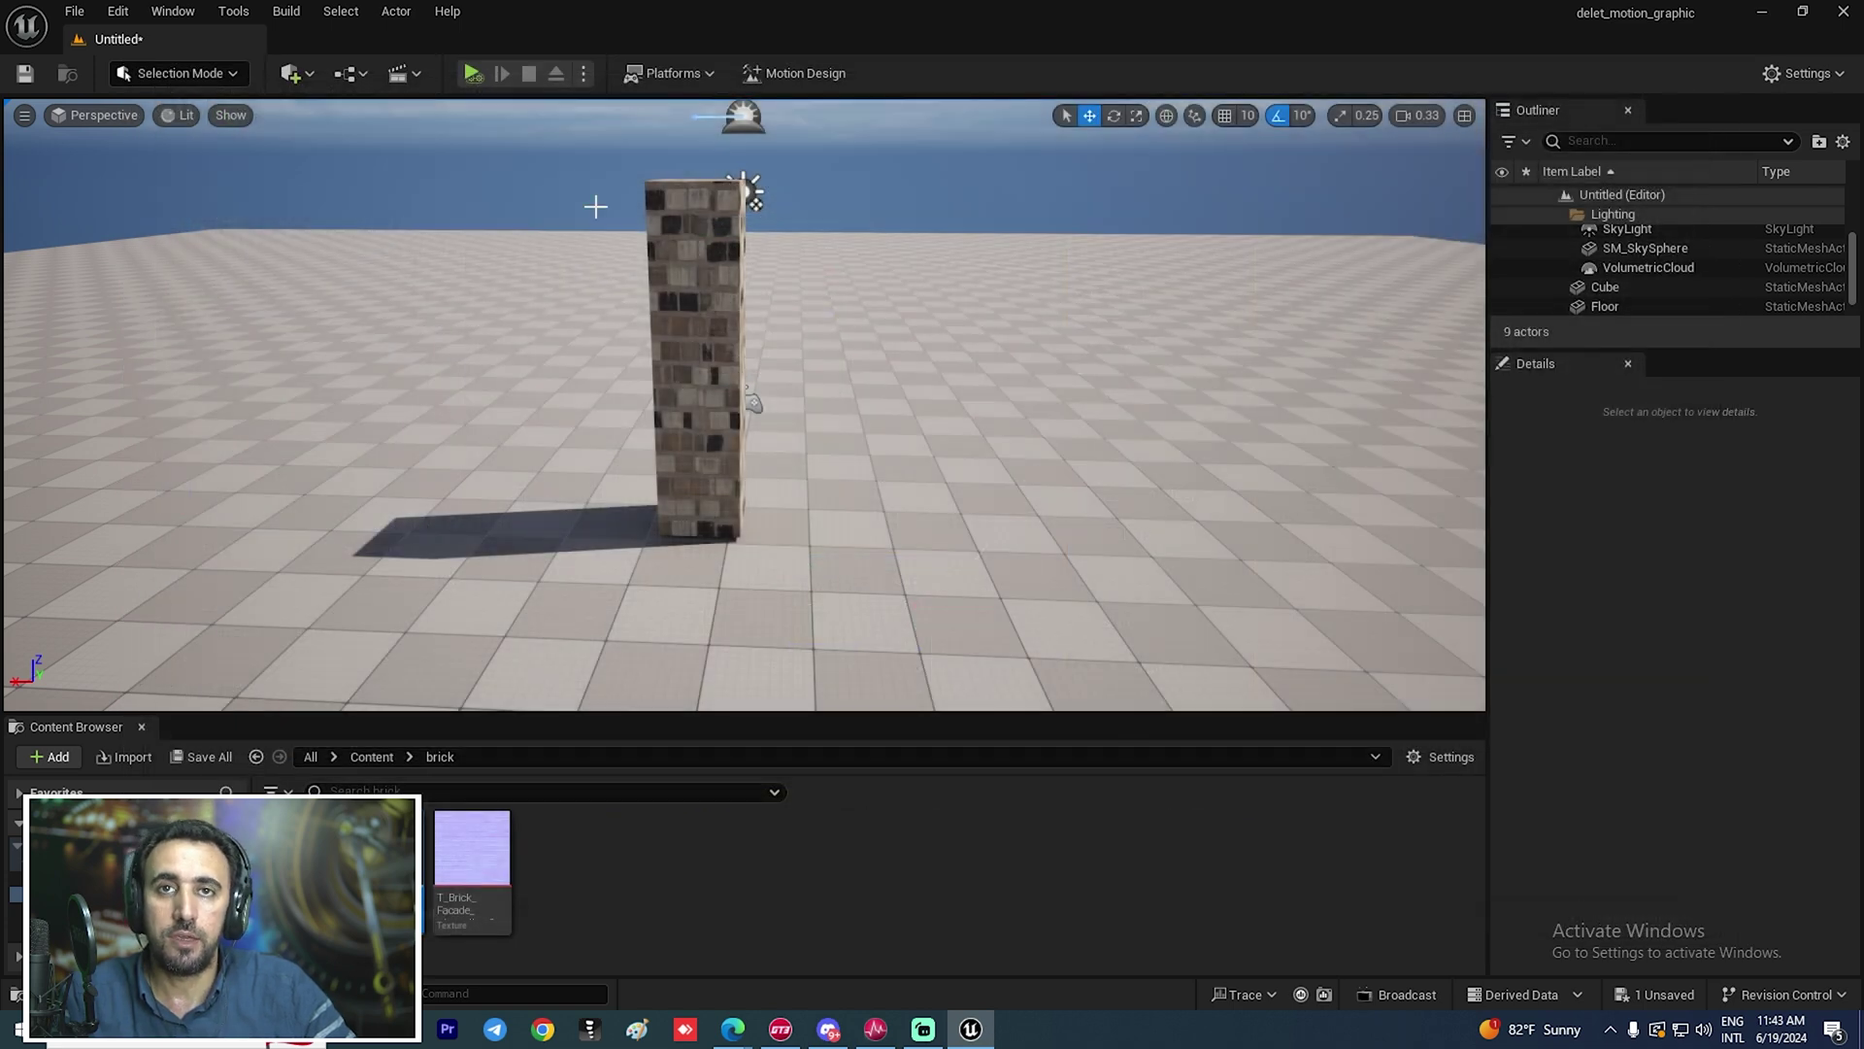
Create a material from the brick color texture in the brick folder and name it test_01
right_click(472, 847)
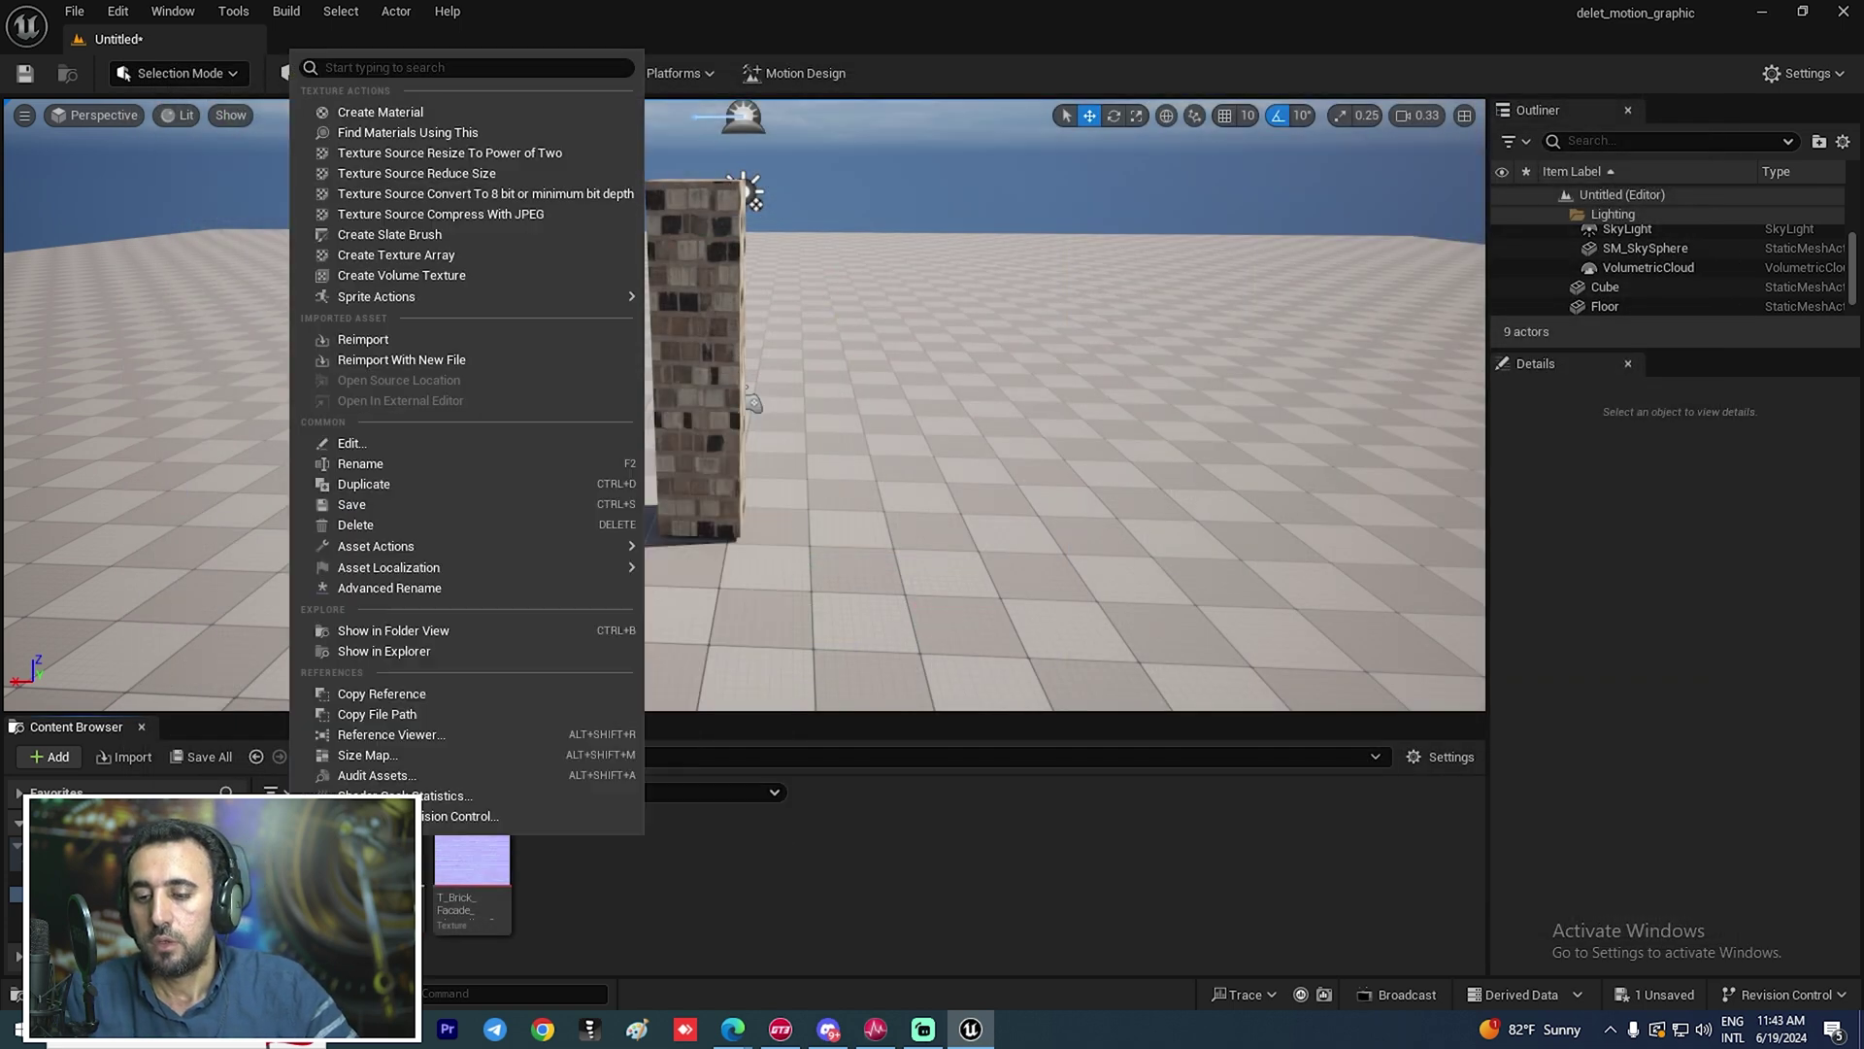
left_click(375, 112)
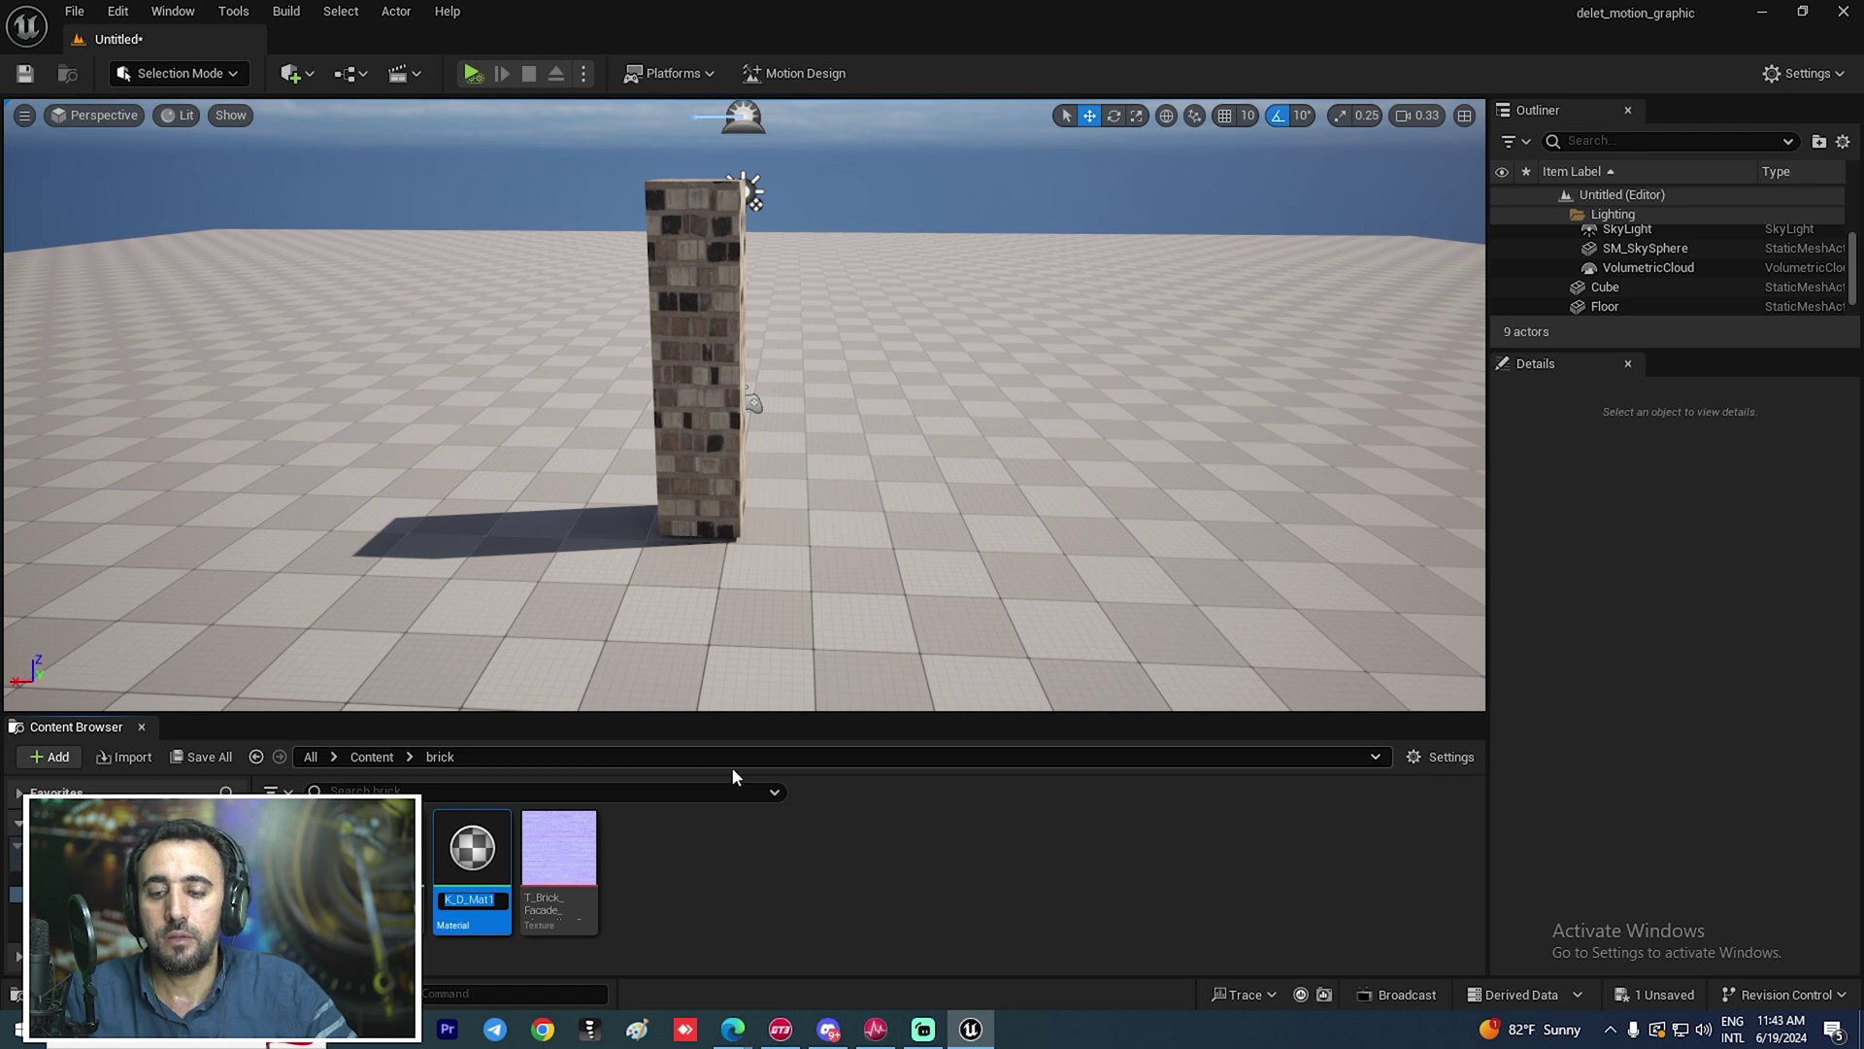
key("BackSpace")
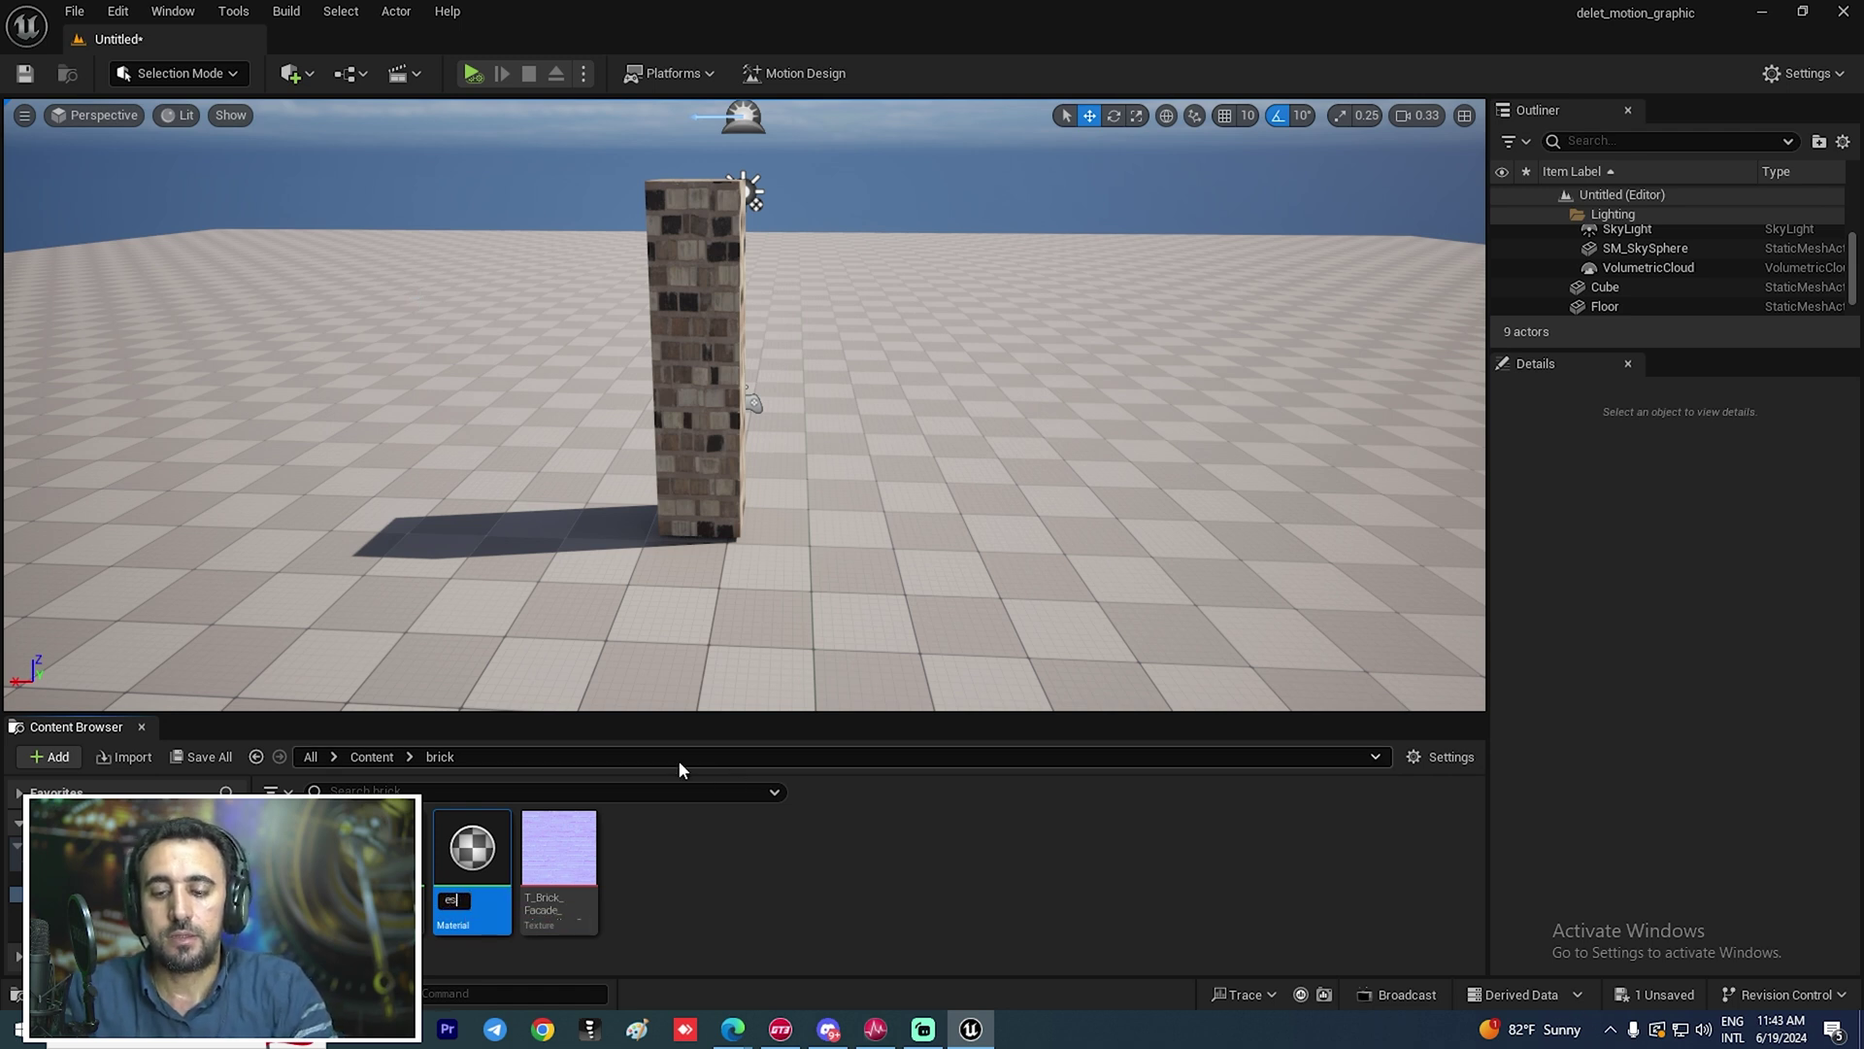
type("test_91")
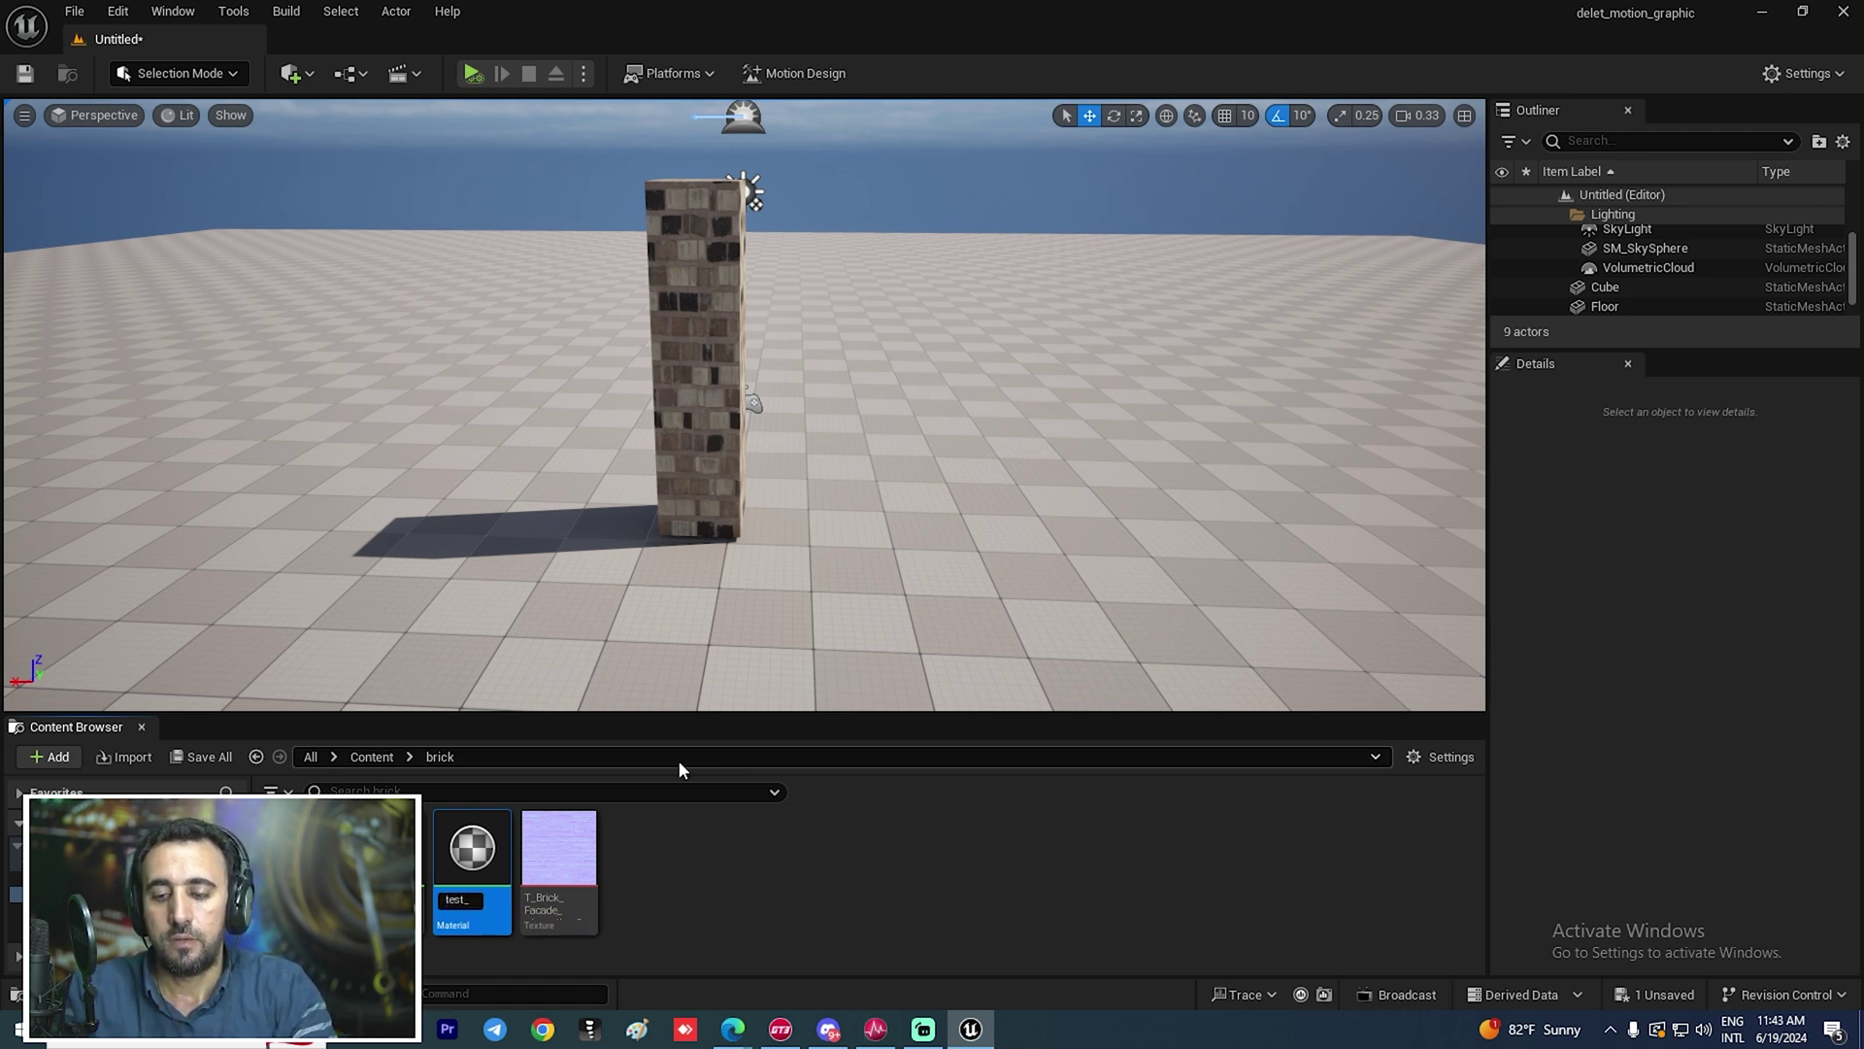
key("BackSpace")
key("BackSpace")
type("01")
key("Return")
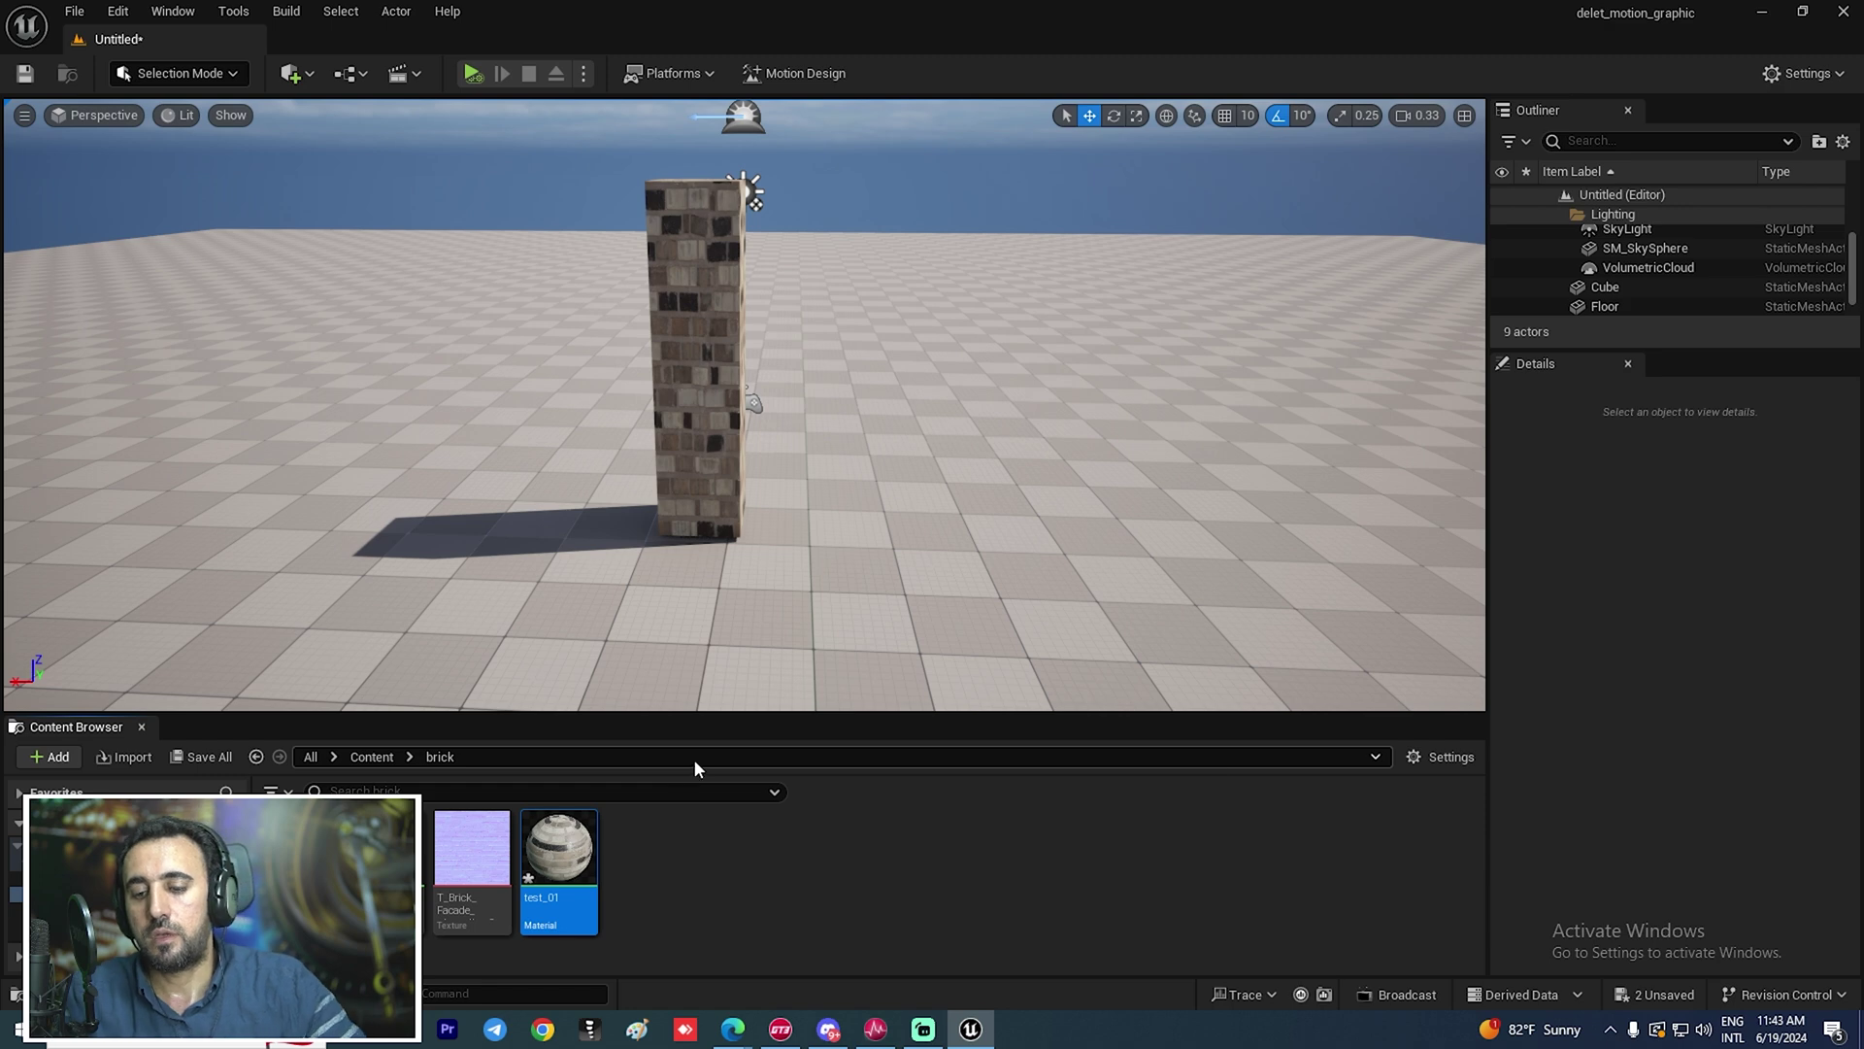
Open the test_01 material and add the brick normal map to its graph as a texture sample
double_click(531, 864)
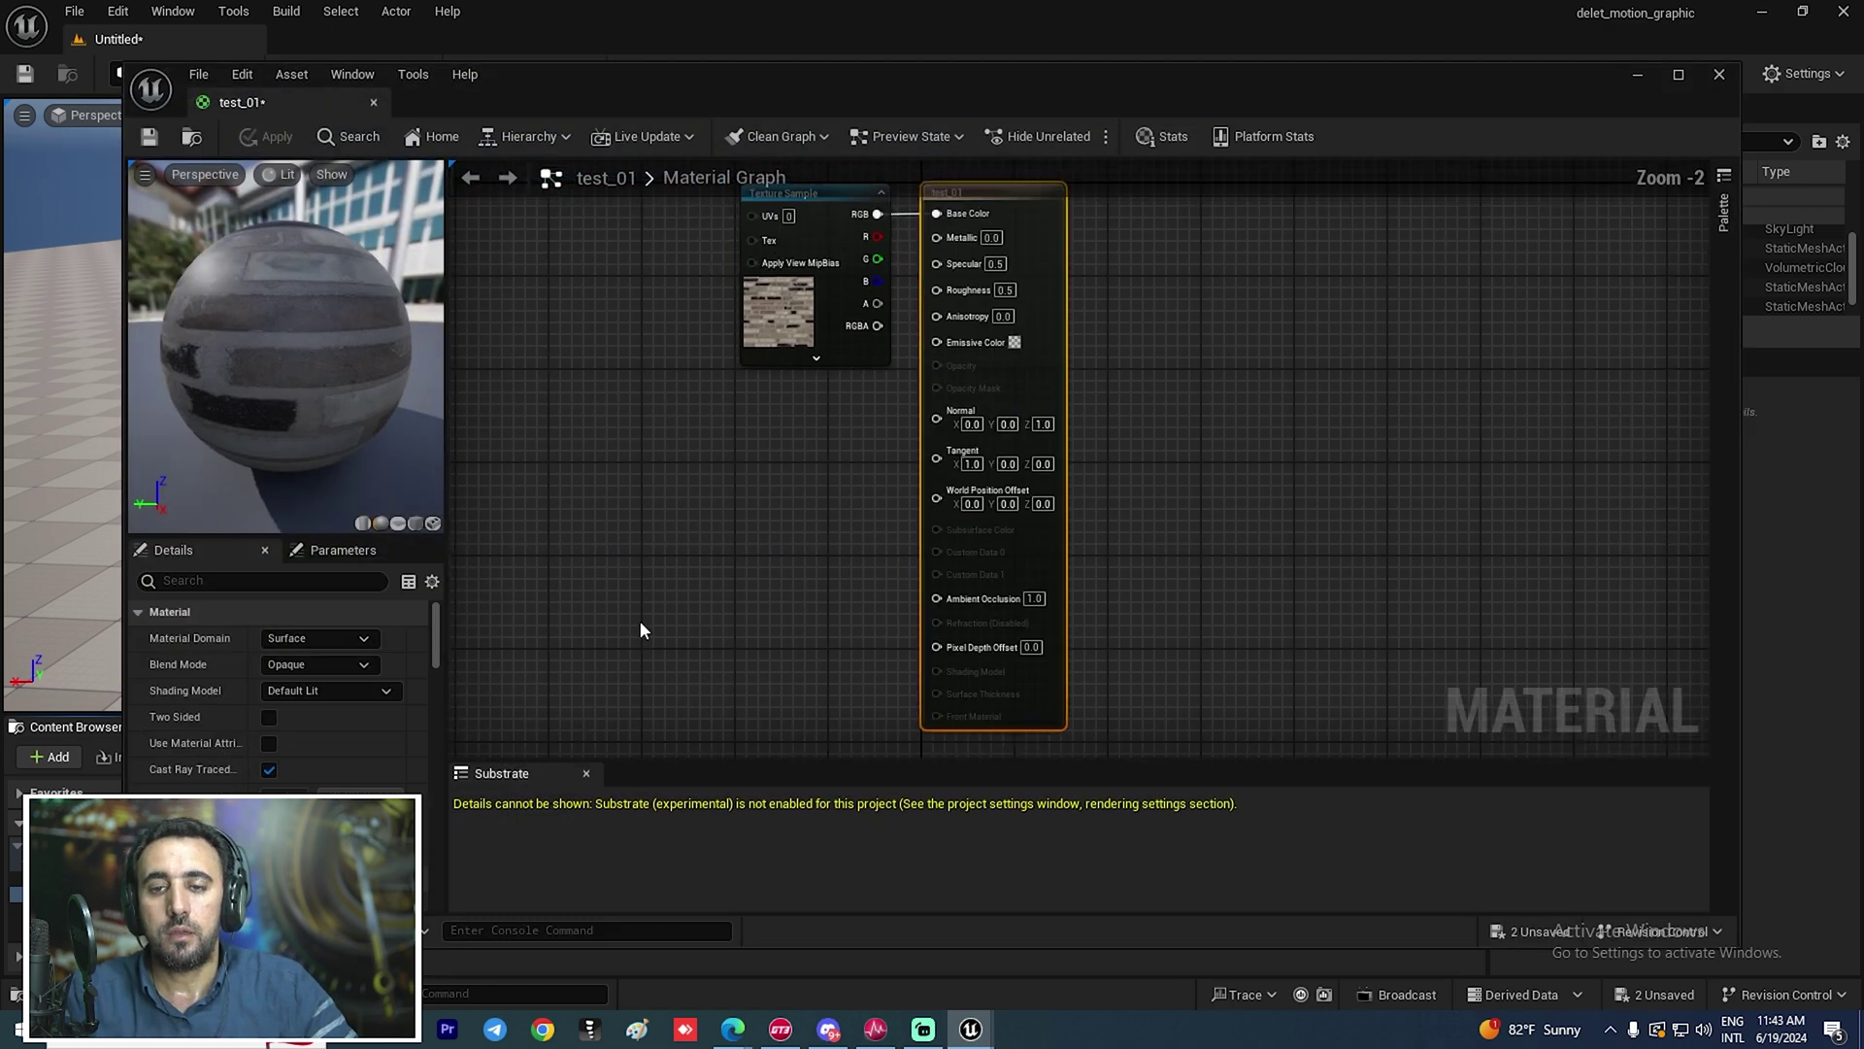
left_click_drag(925, 80, 1272, 80)
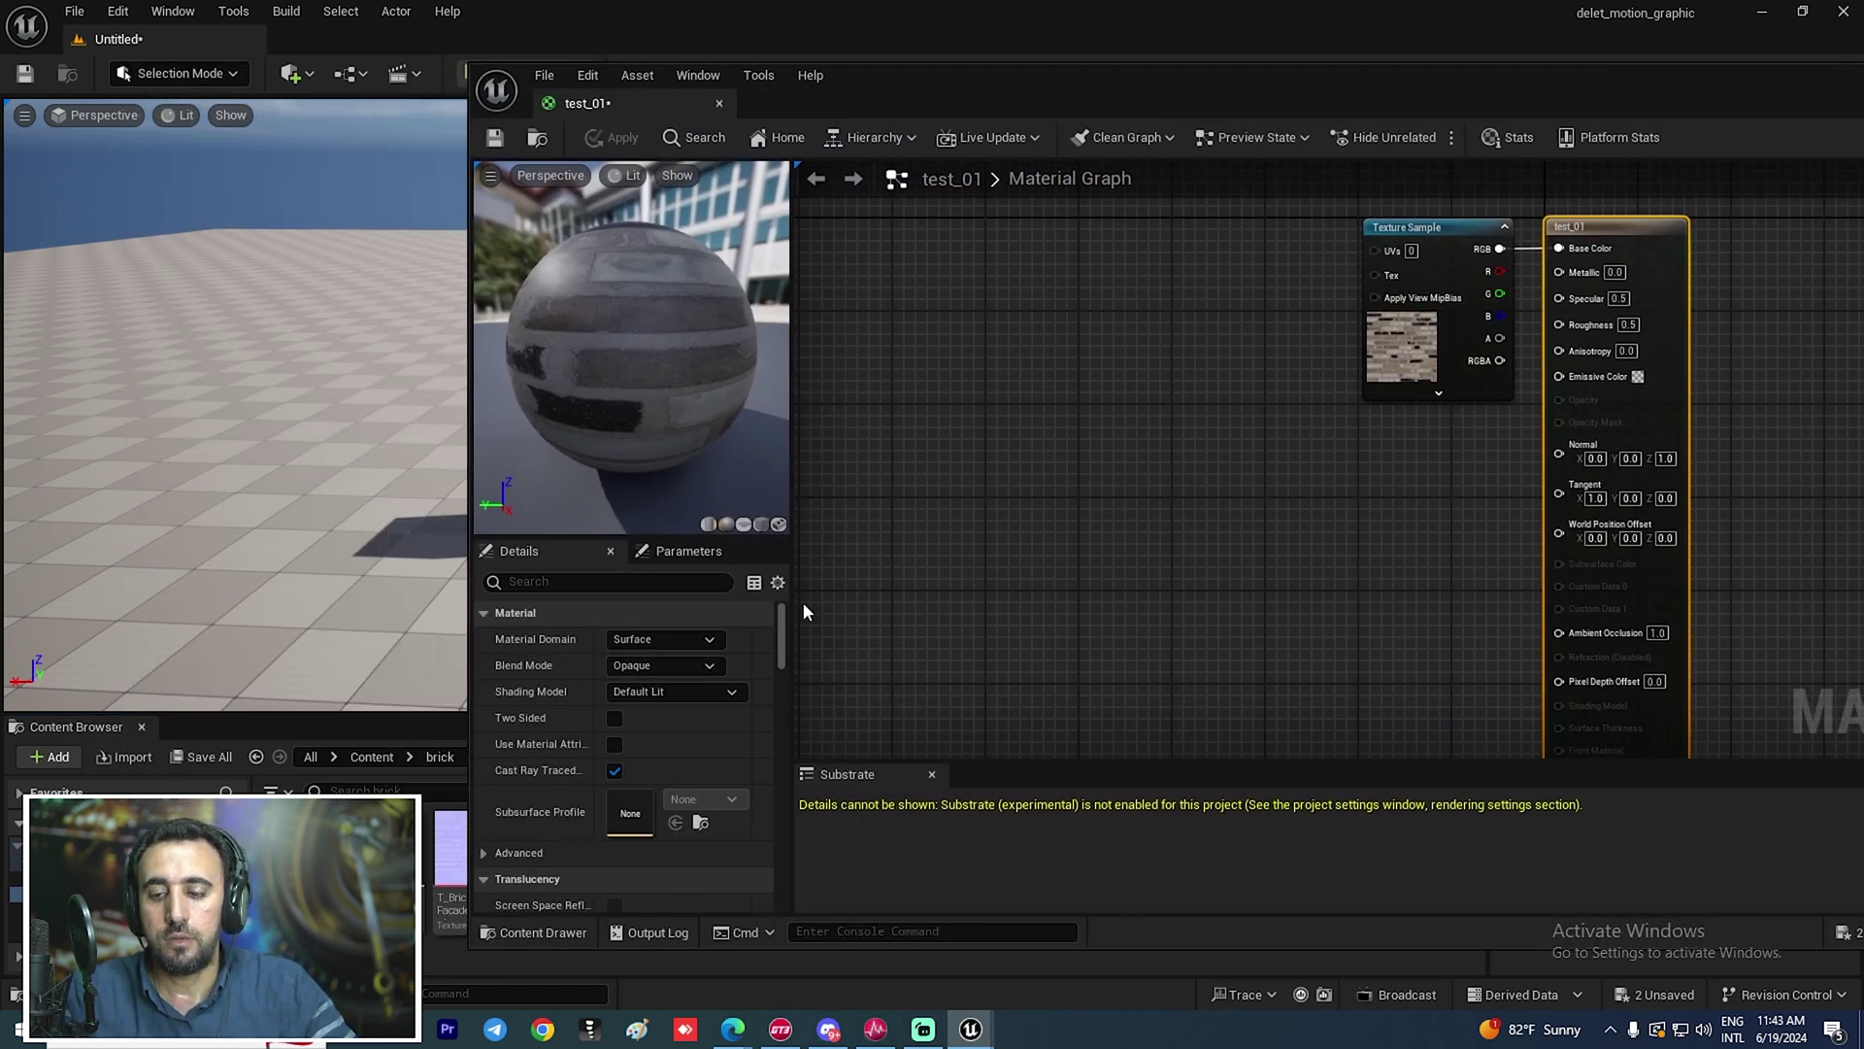
left_click_drag(602, 786, 1332, 475)
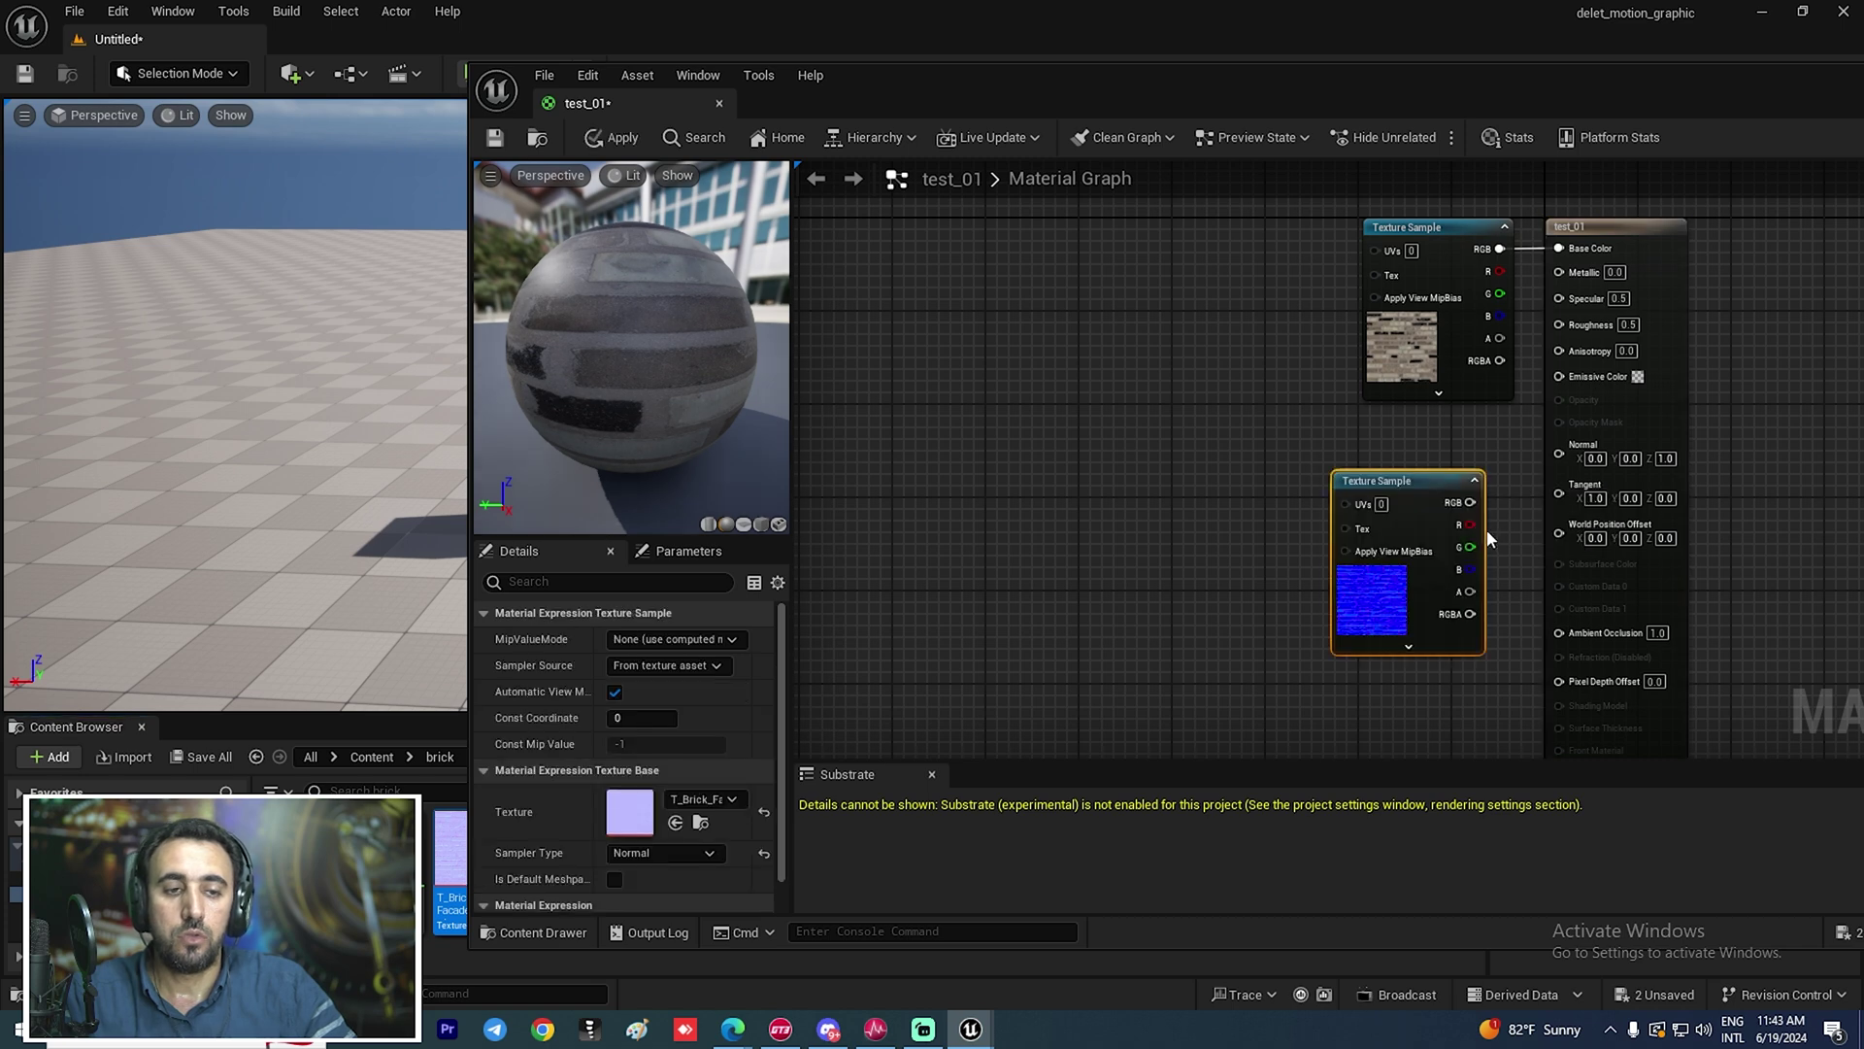
right_click_drag(1433, 467, 1349, 496)
Move the brick color sample away from the output node, disconnect it from Base Color, and convert it to a texture object
left_click_drag(1335, 264, 1057, 258)
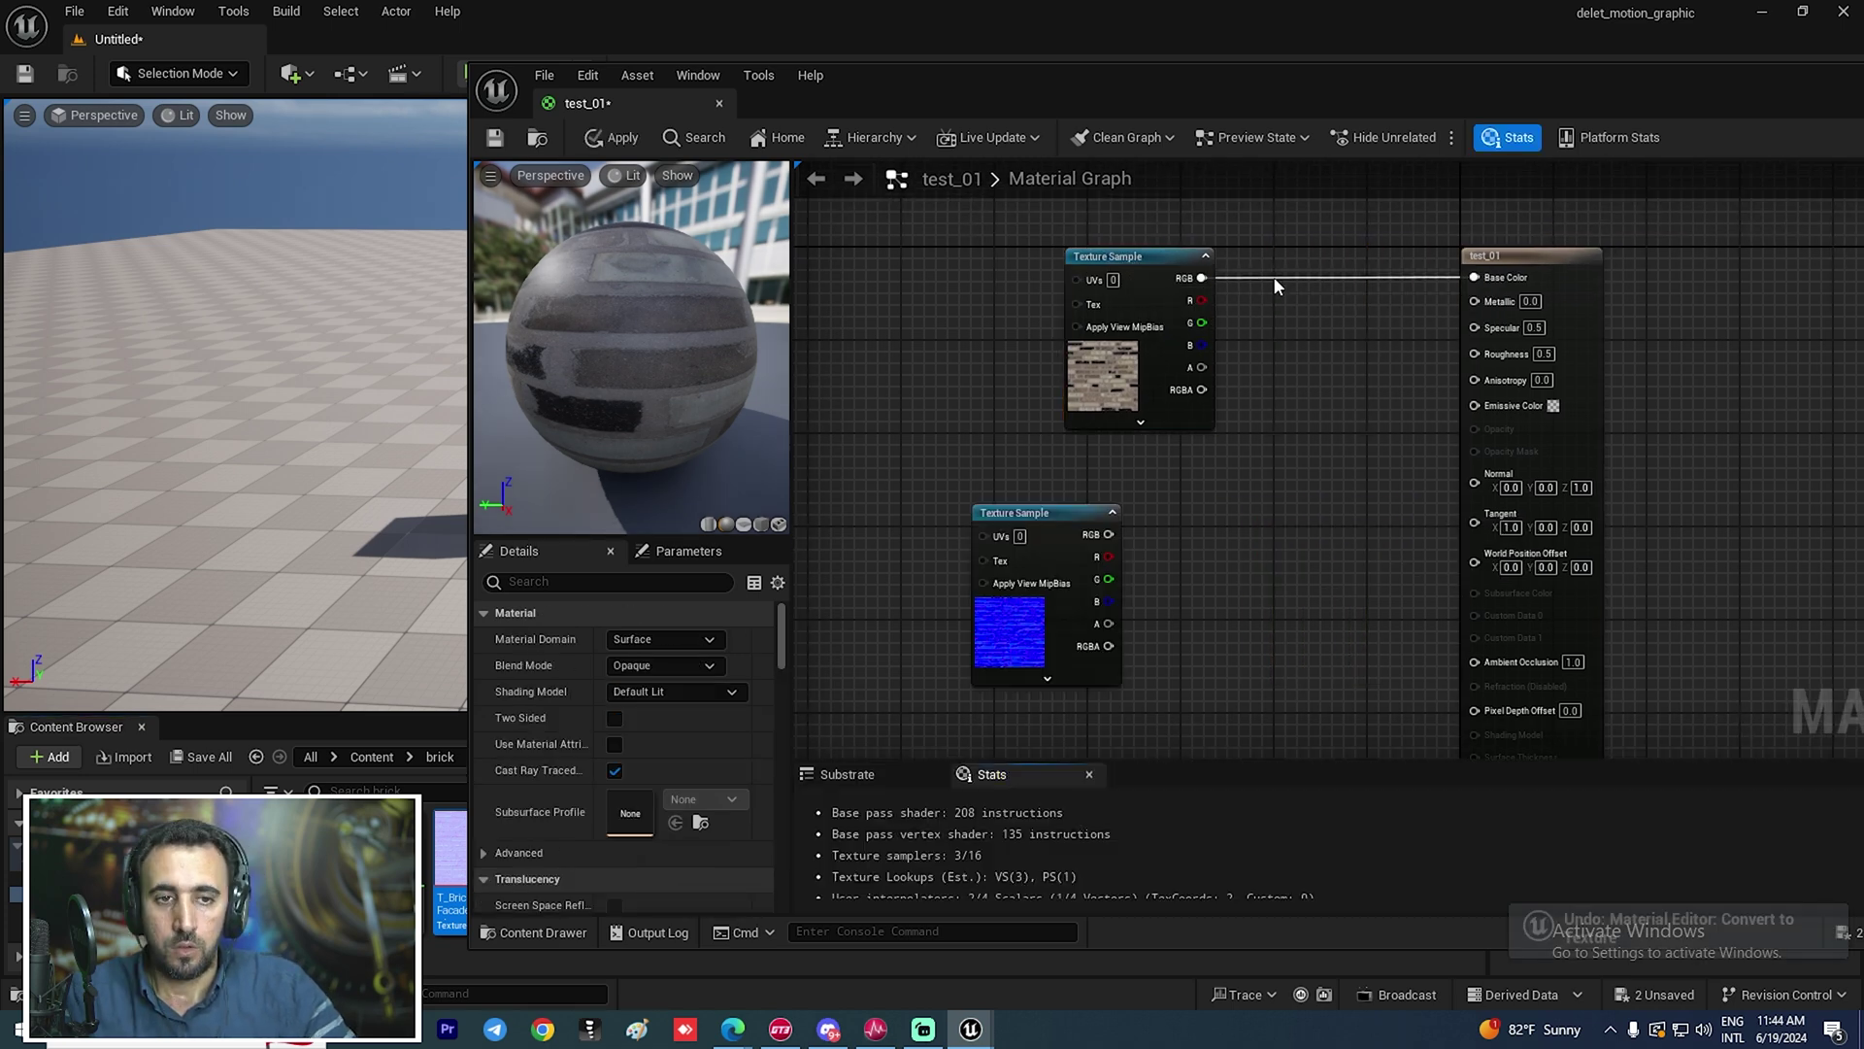
left_click(1274, 279, "ctrl")
left_click(1258, 244)
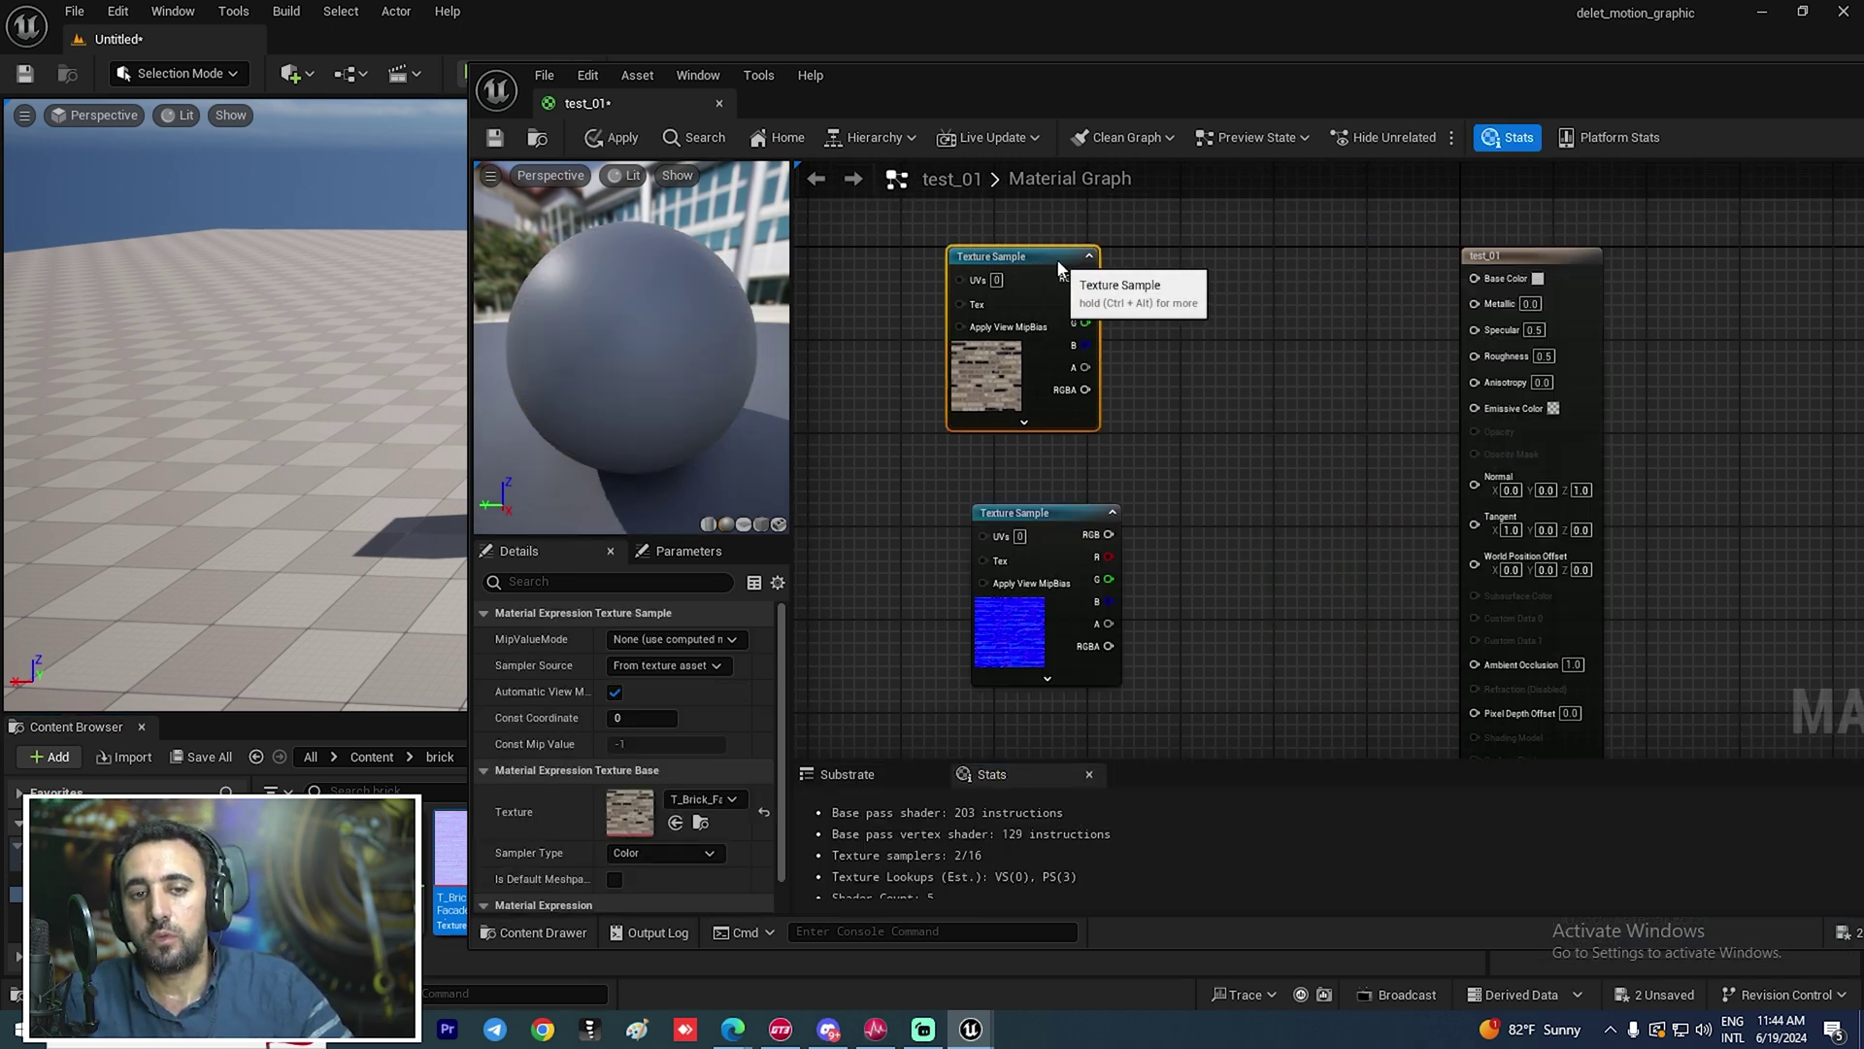
right_click(1054, 265)
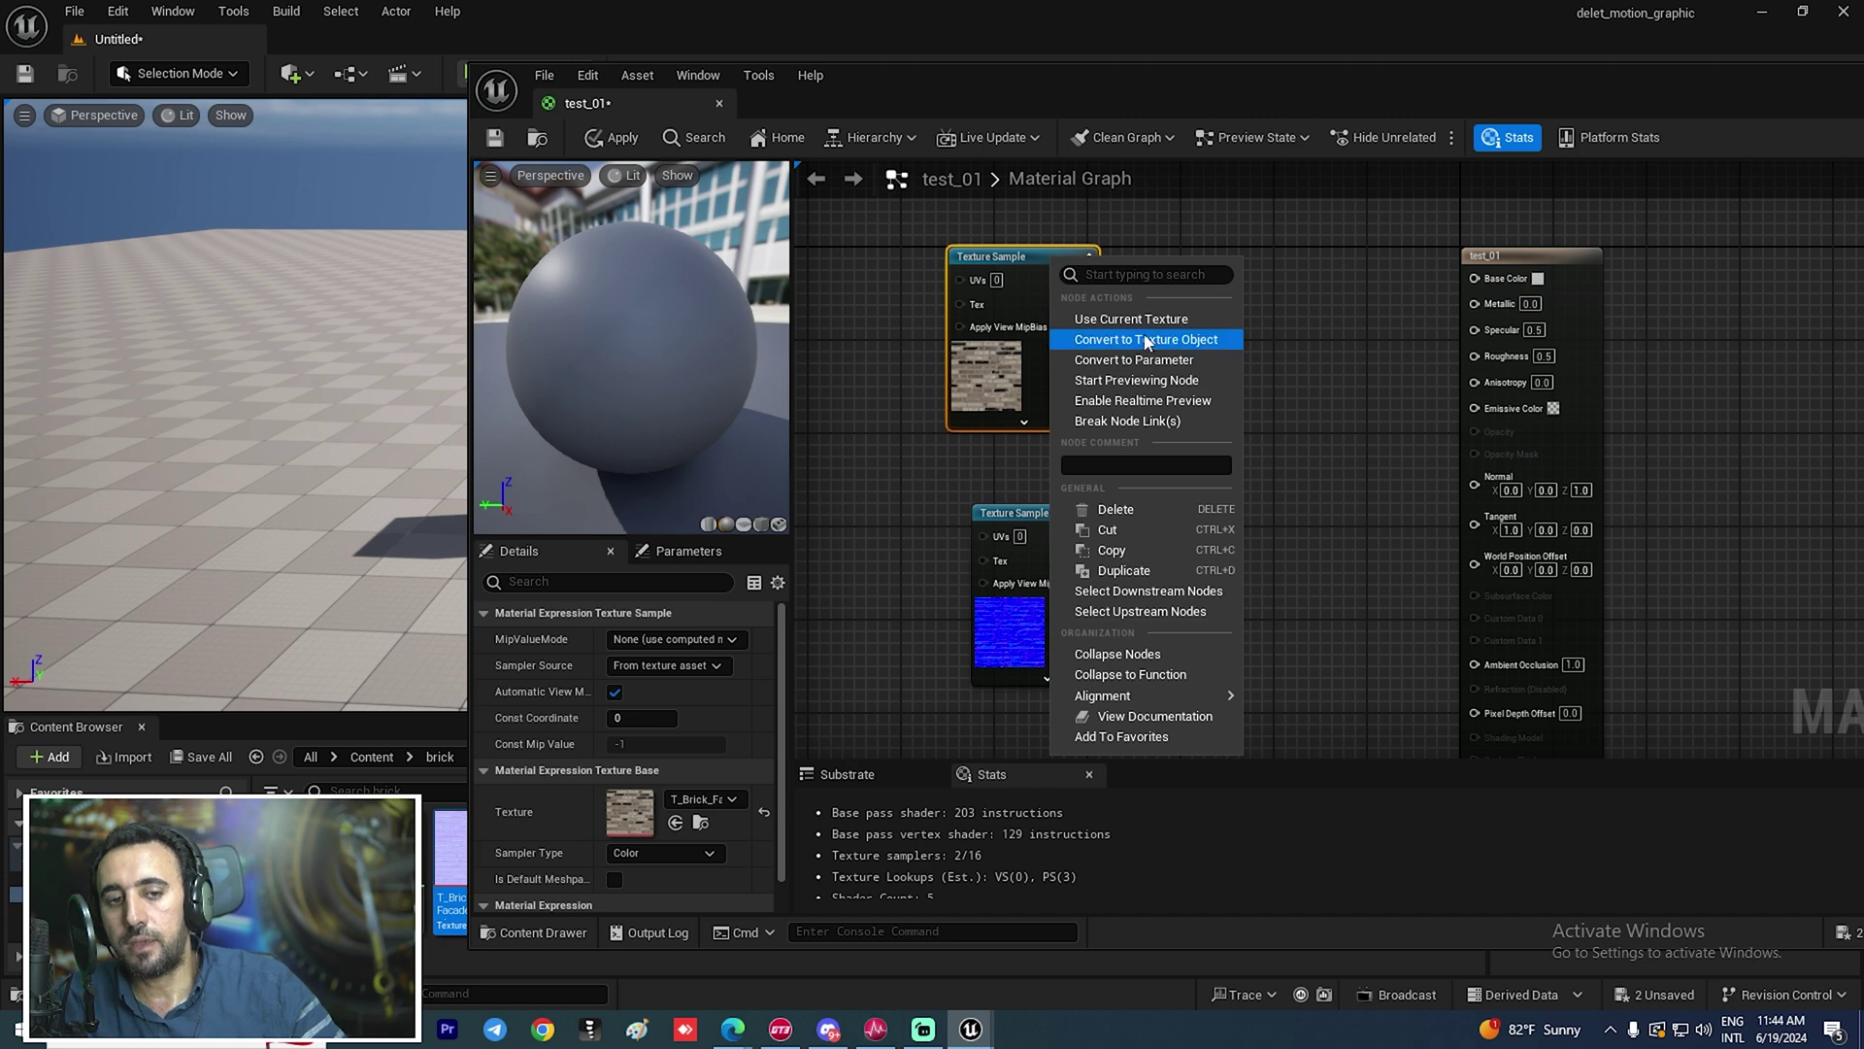
left_click(1185, 342)
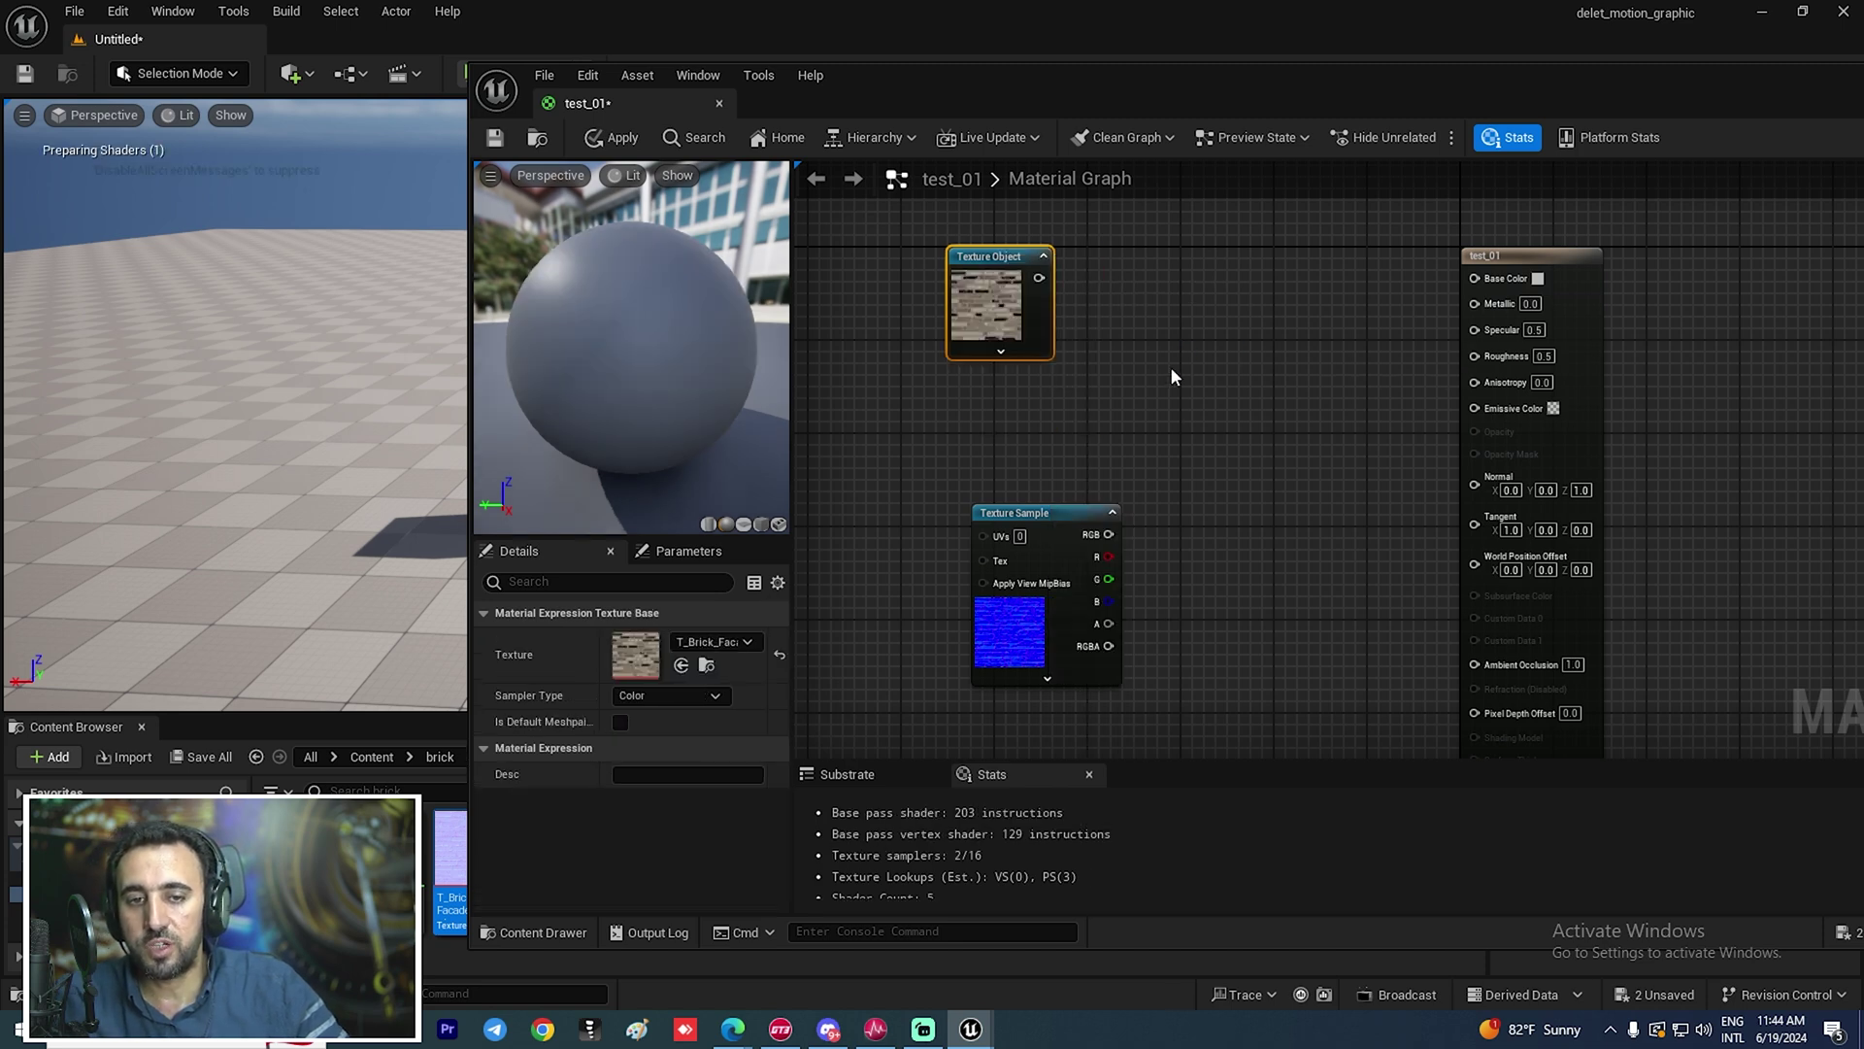
Convert the brick normal map sample to a texture object
left_click(1022, 537)
right_click(1018, 517)
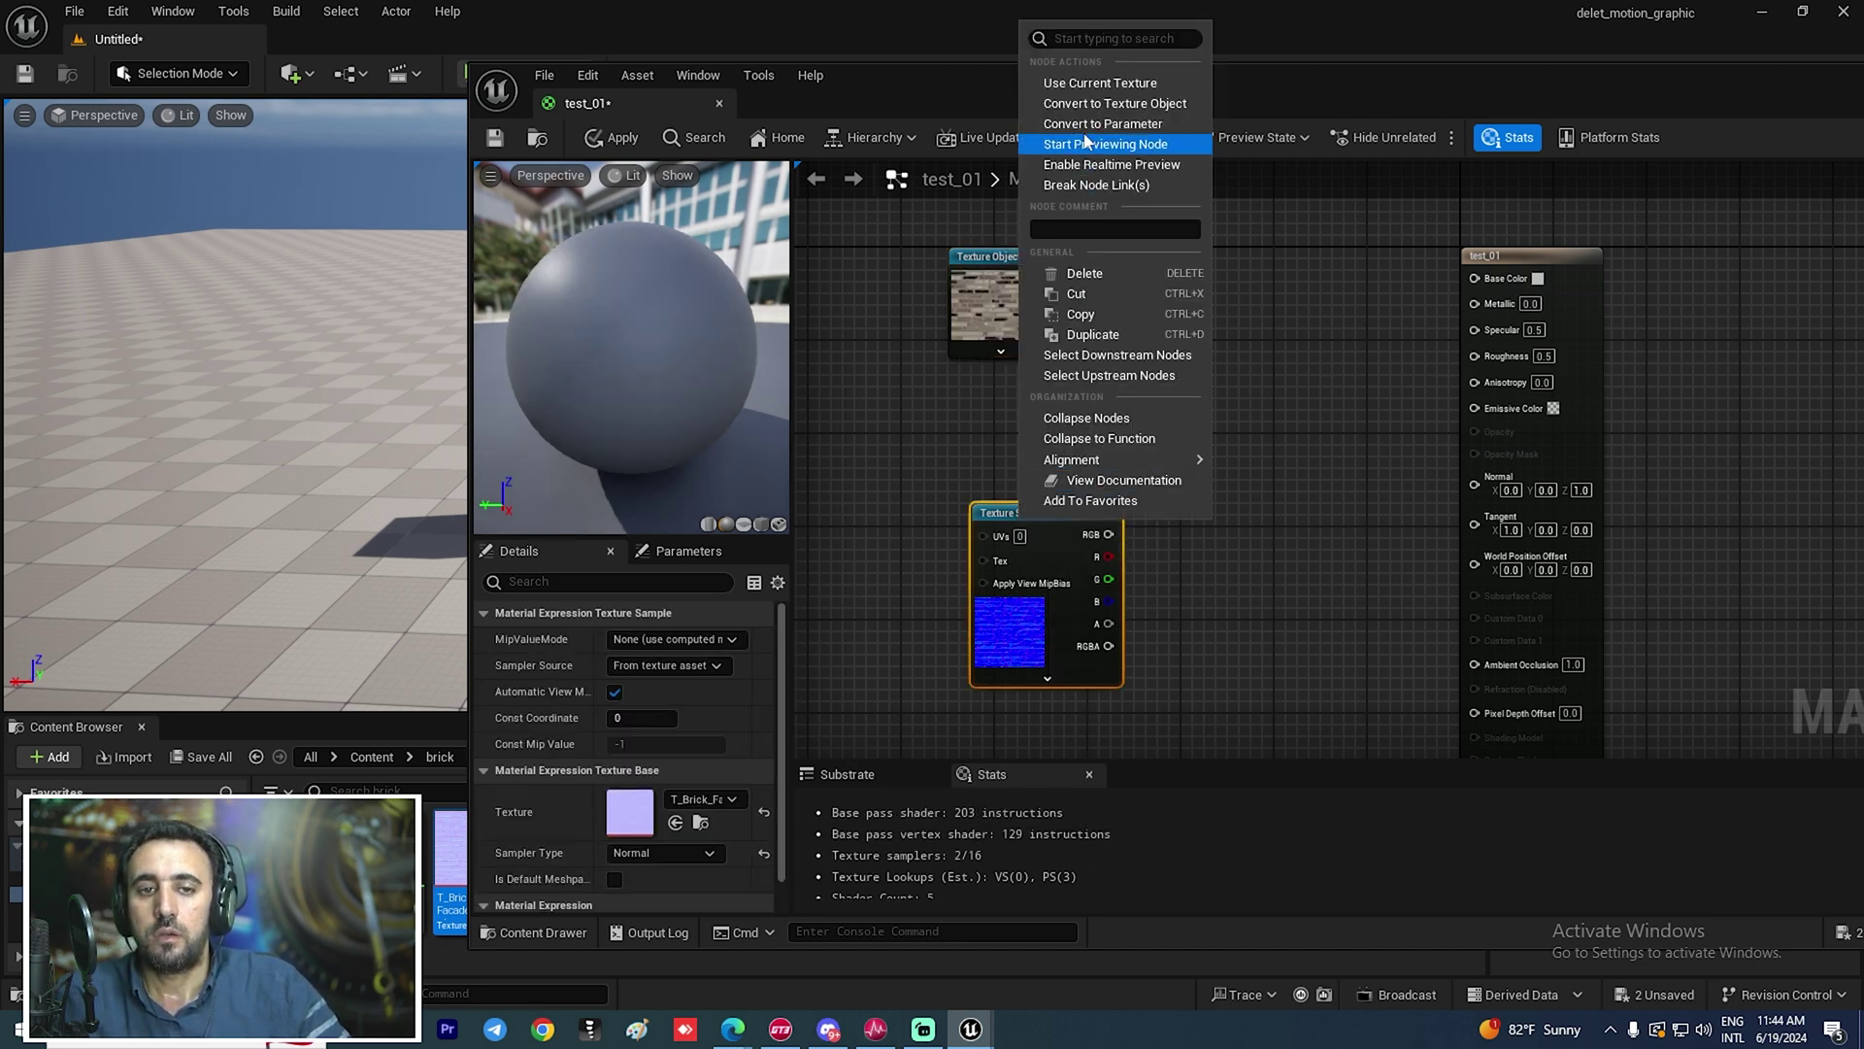
left_click(1097, 104)
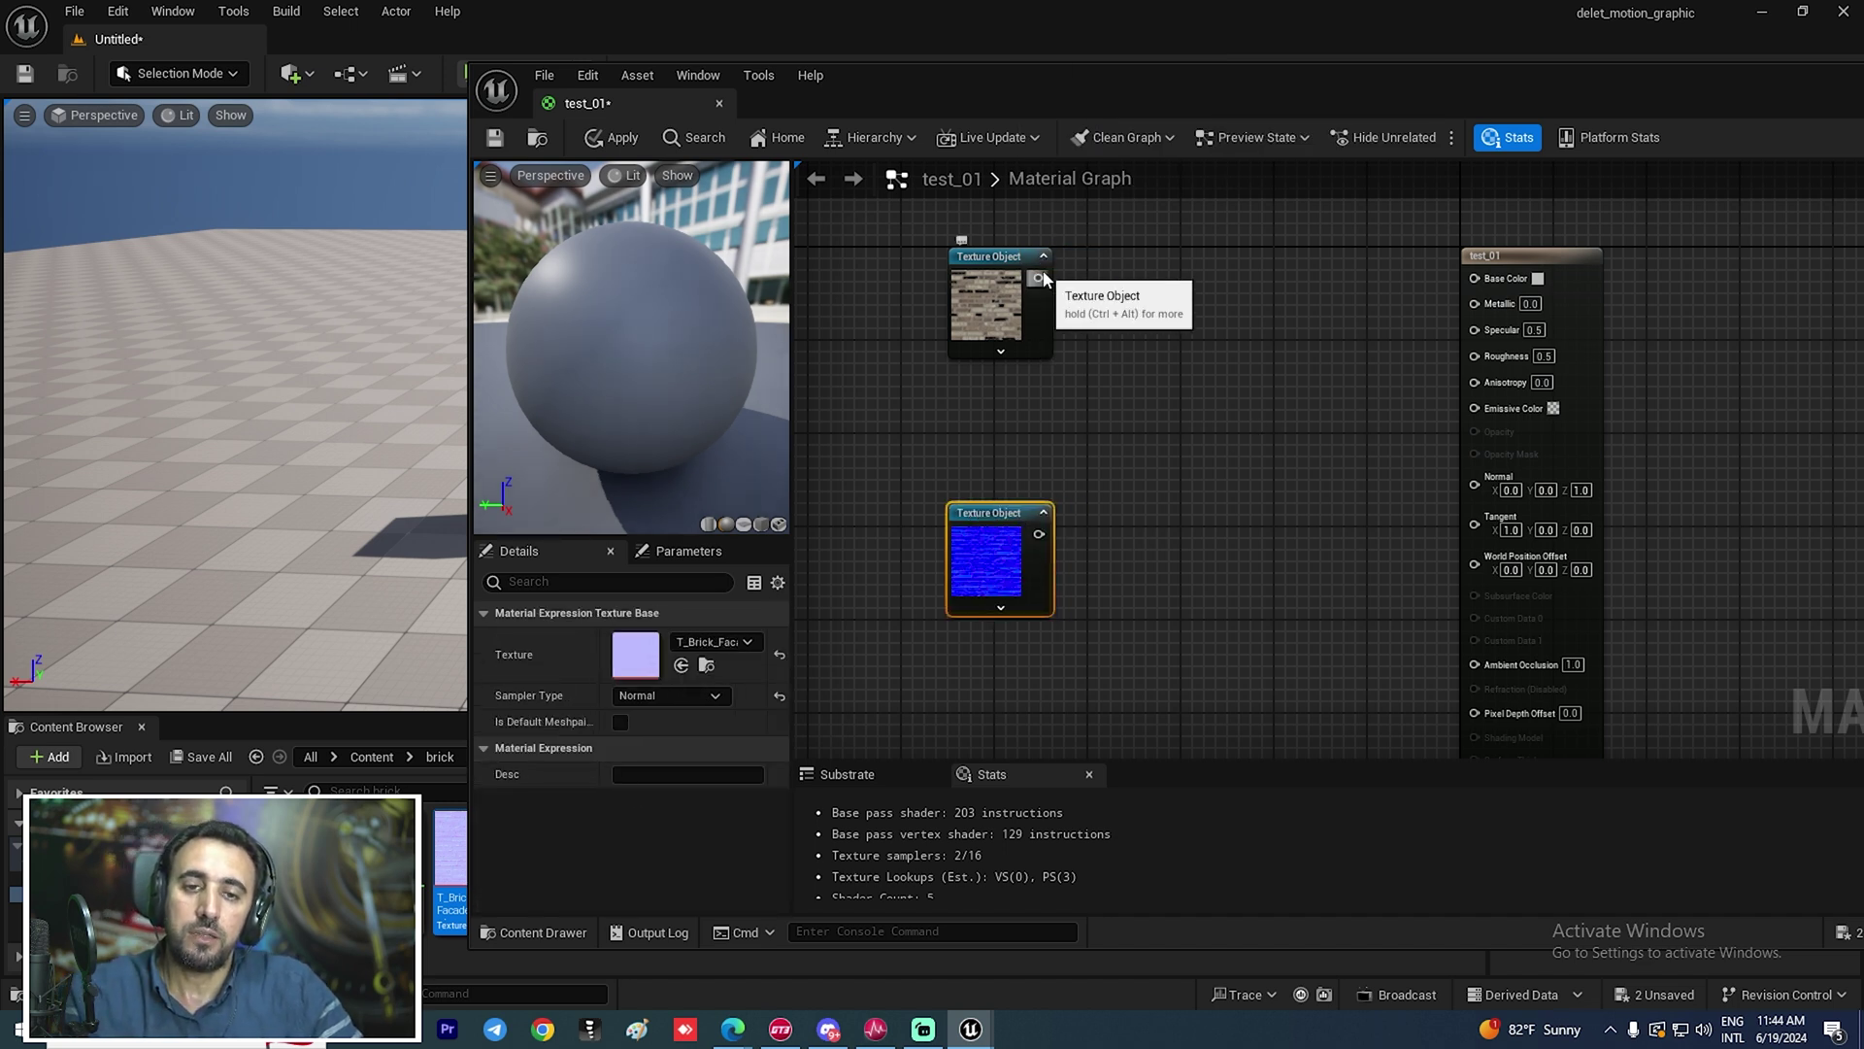
Connect the brick color texture object to a new WorldAlignedTexture node
left_click_drag(1039, 277, 1230, 348)
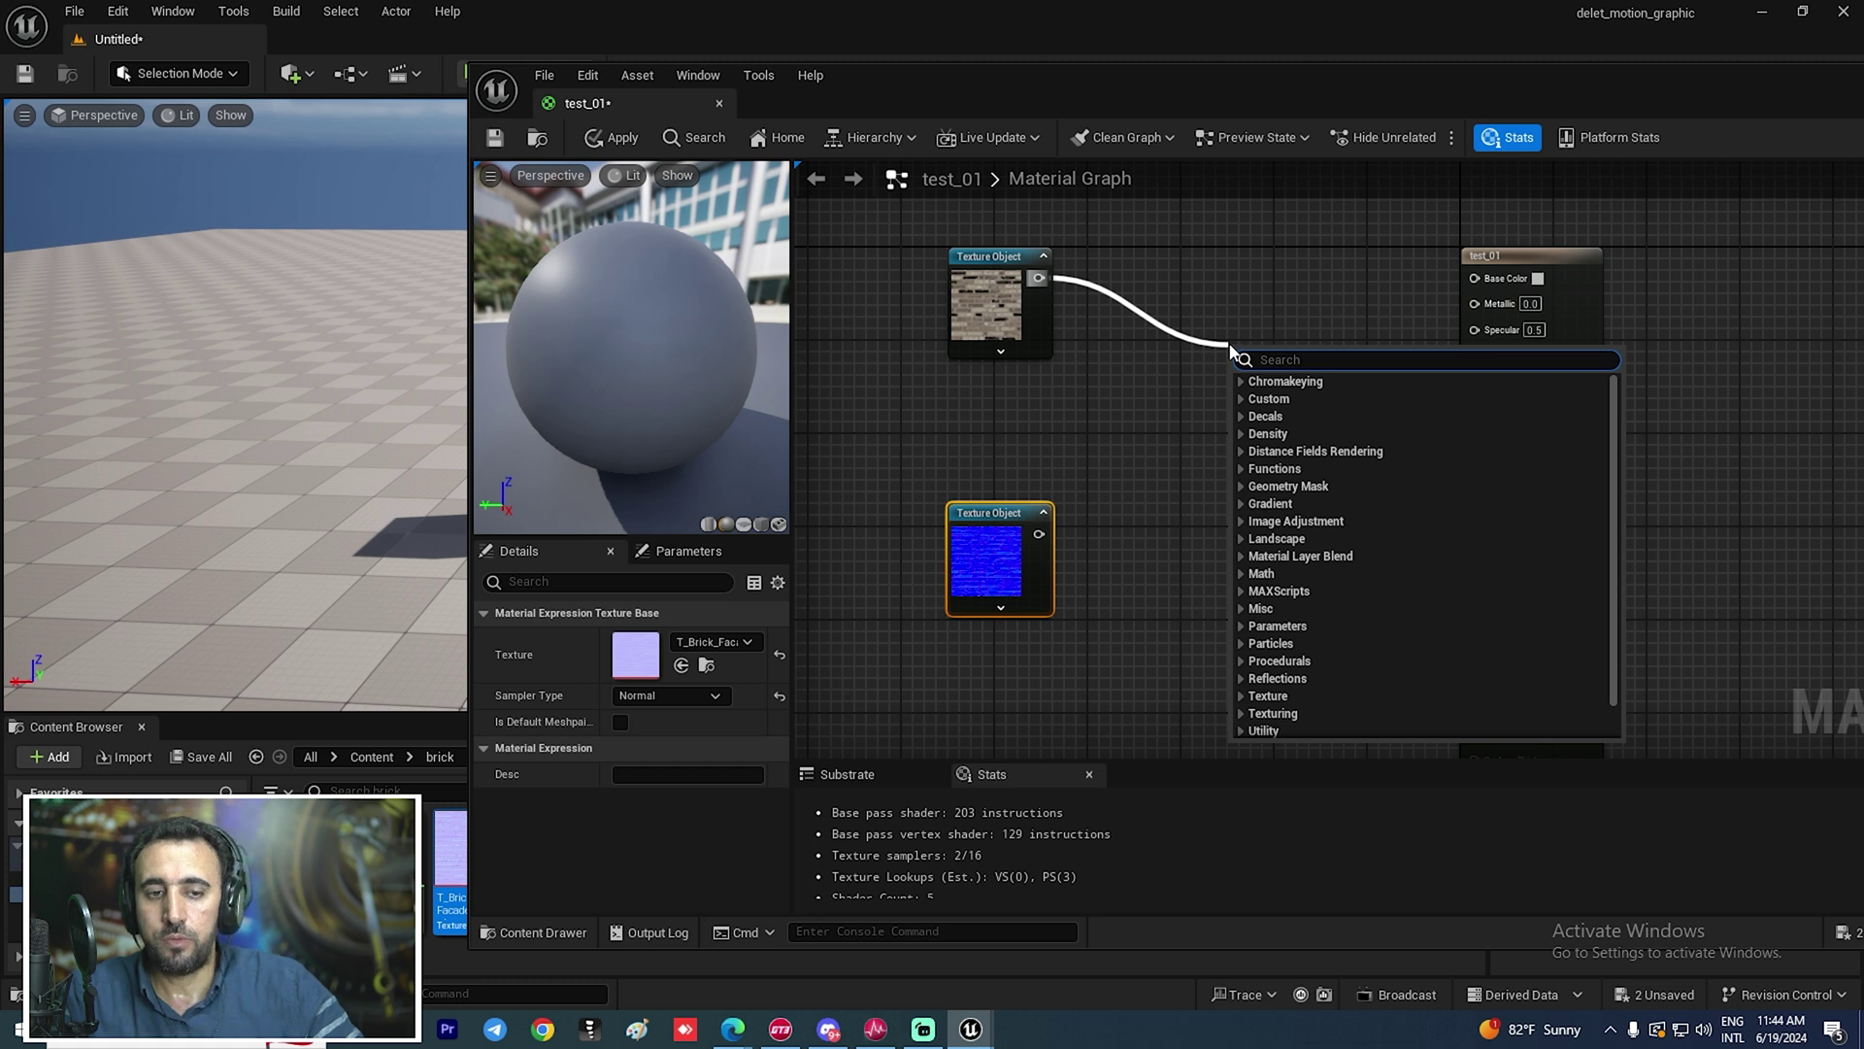
type("align")
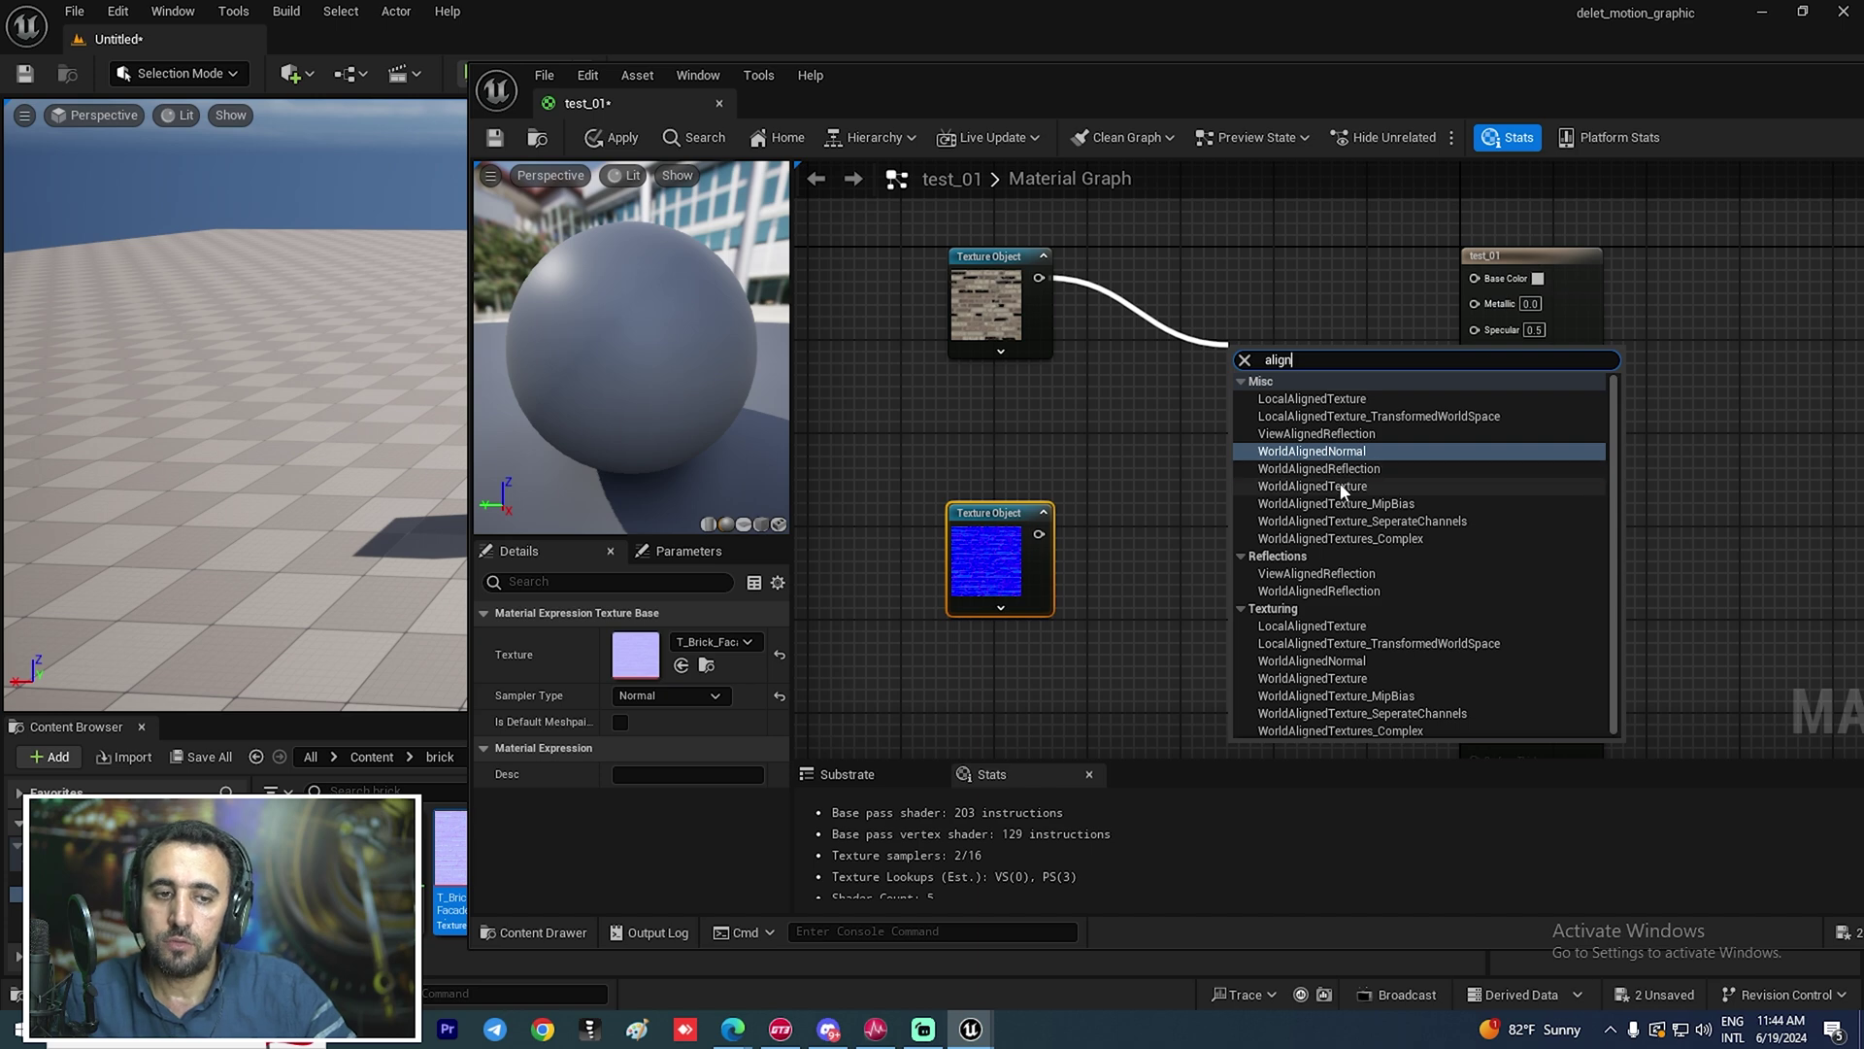
left_click(1340, 486)
Connect the normal map texture object to a new WorldAlignedNormal node
left_click_drag(1039, 534, 1221, 594)
type("world")
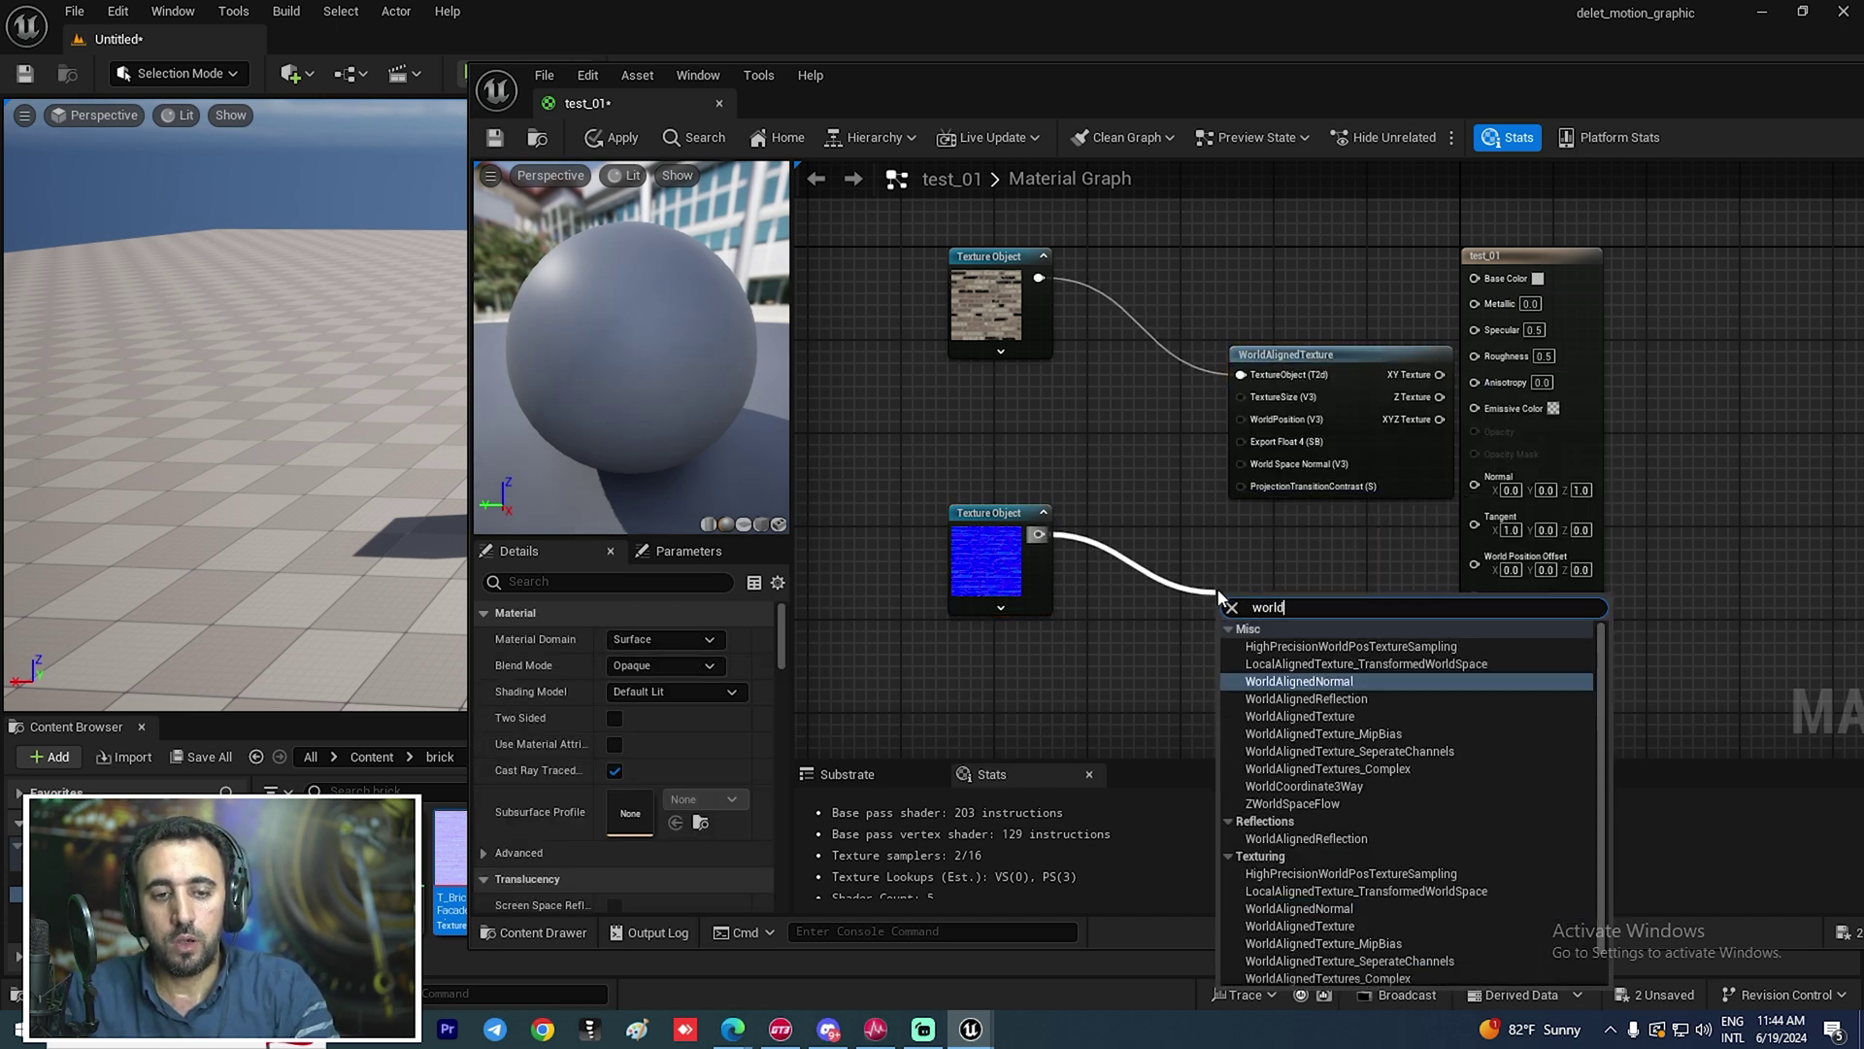
type(" ali")
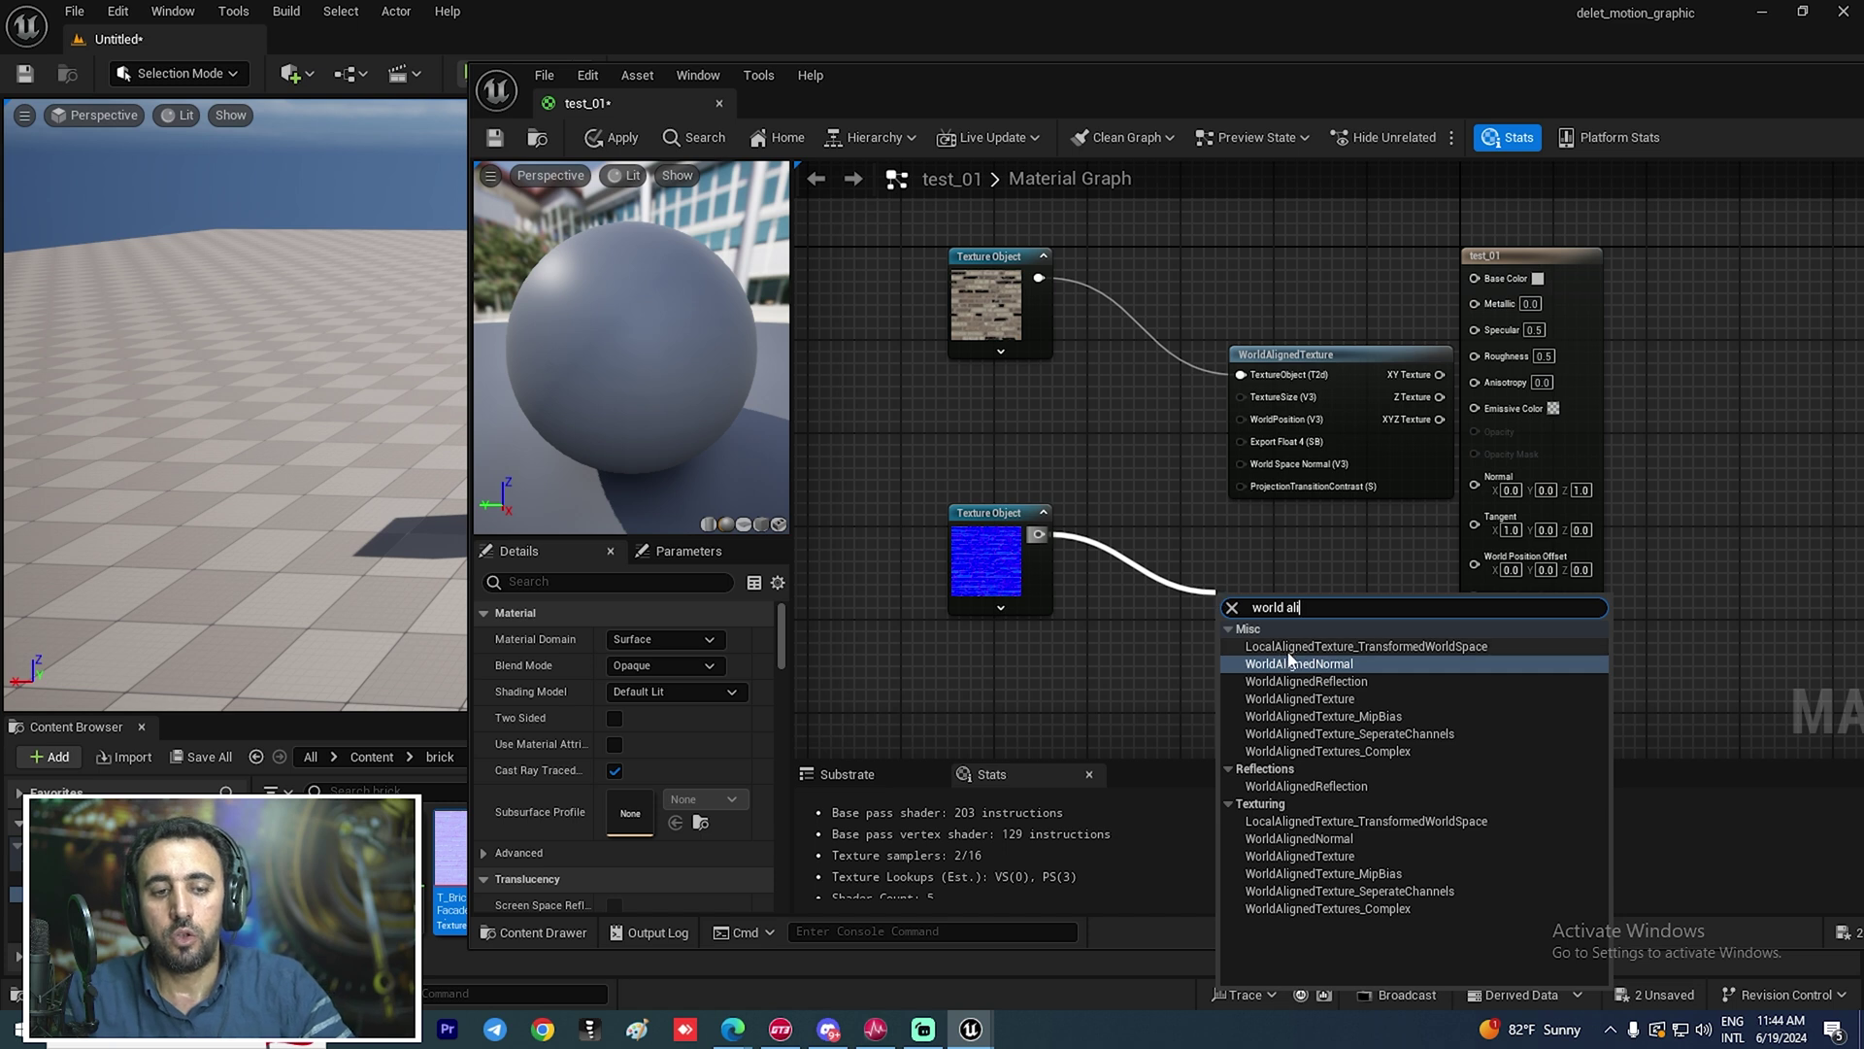
left_click(1335, 668)
right_click_drag(1034, 631, 1071, 537)
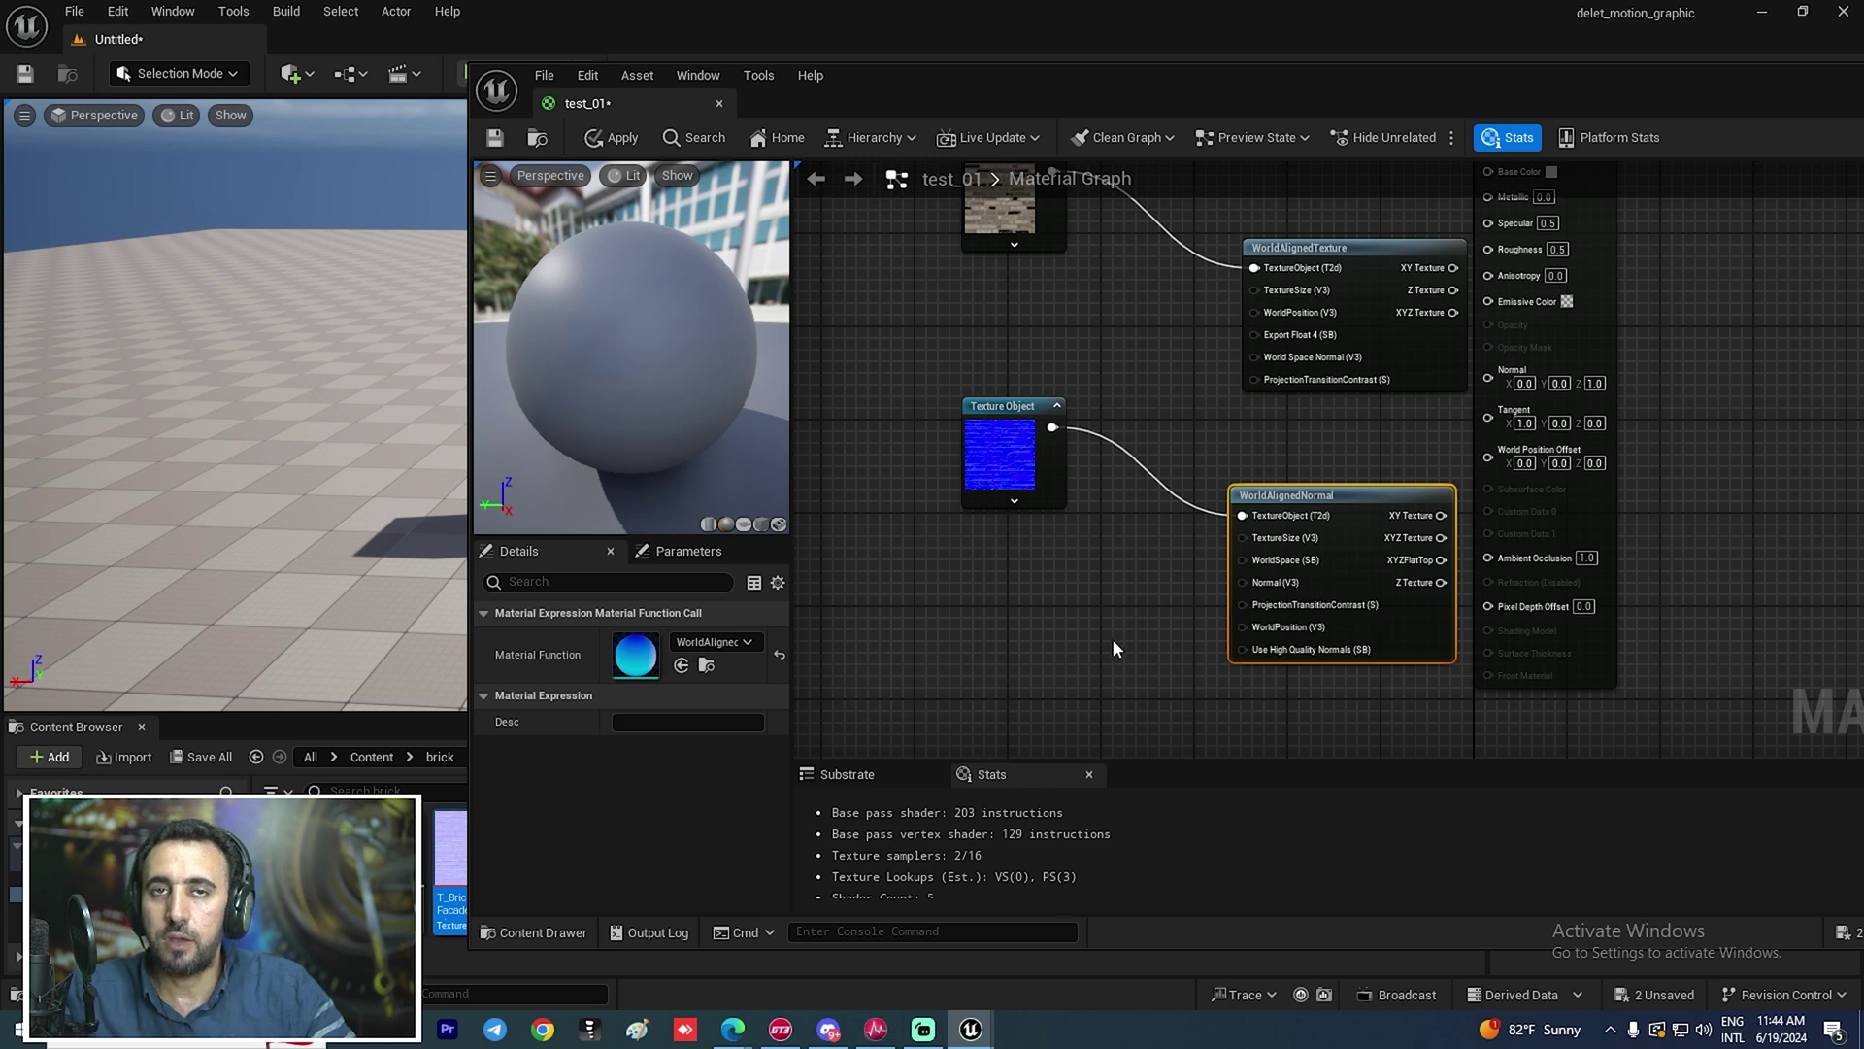
Move the WorldAlignedTexture node closer to the brick color texture object and maximize the material editor window
right_click_drag(1053, 660, 991, 714)
left_click_drag(1294, 320, 1198, 210)
right_click_drag(1133, 481, 1113, 507)
double_click(1185, 78)
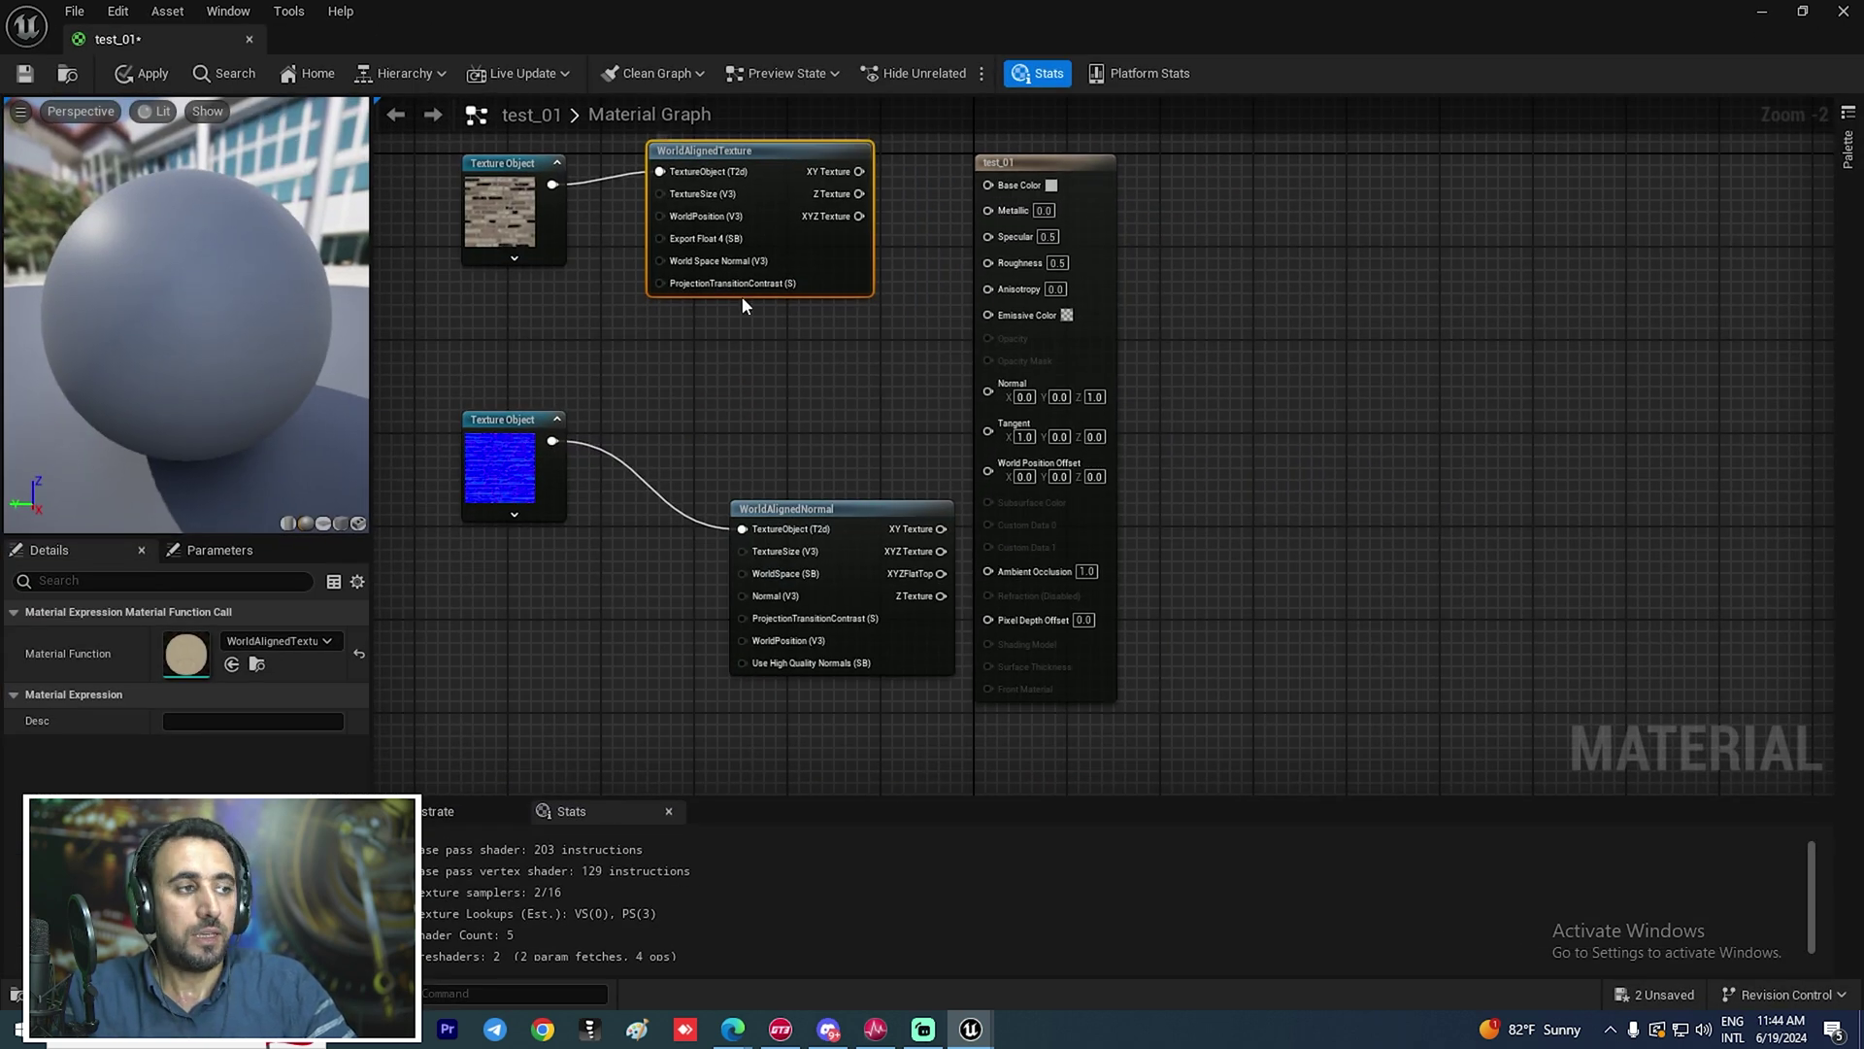
Move the test_01 output node farther from the WorldAlignedTexture and WorldAlignedNormal nodes to make room for connections
scroll(743, 299, "up", 3, "ctrl")
right_click_drag(772, 312, 881, 456)
right_click_drag(966, 506, 984, 501)
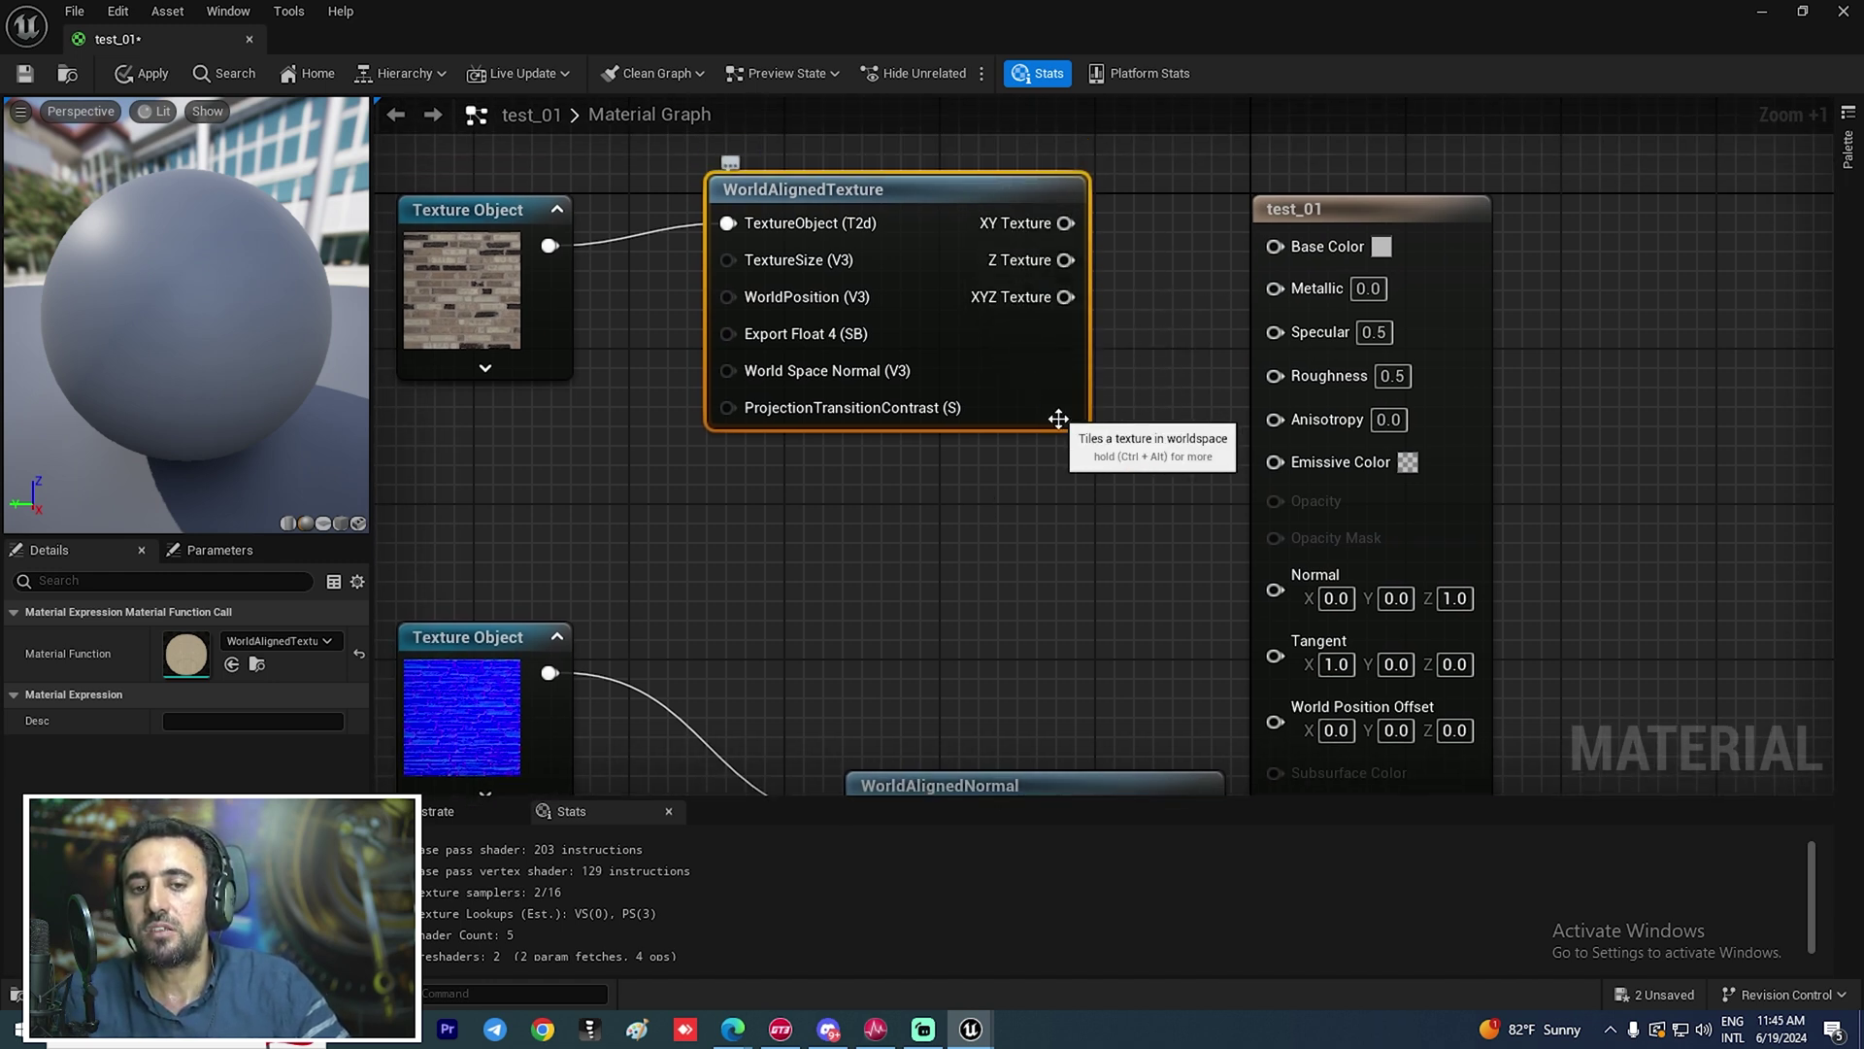
scroll(1078, 481, "down", 4)
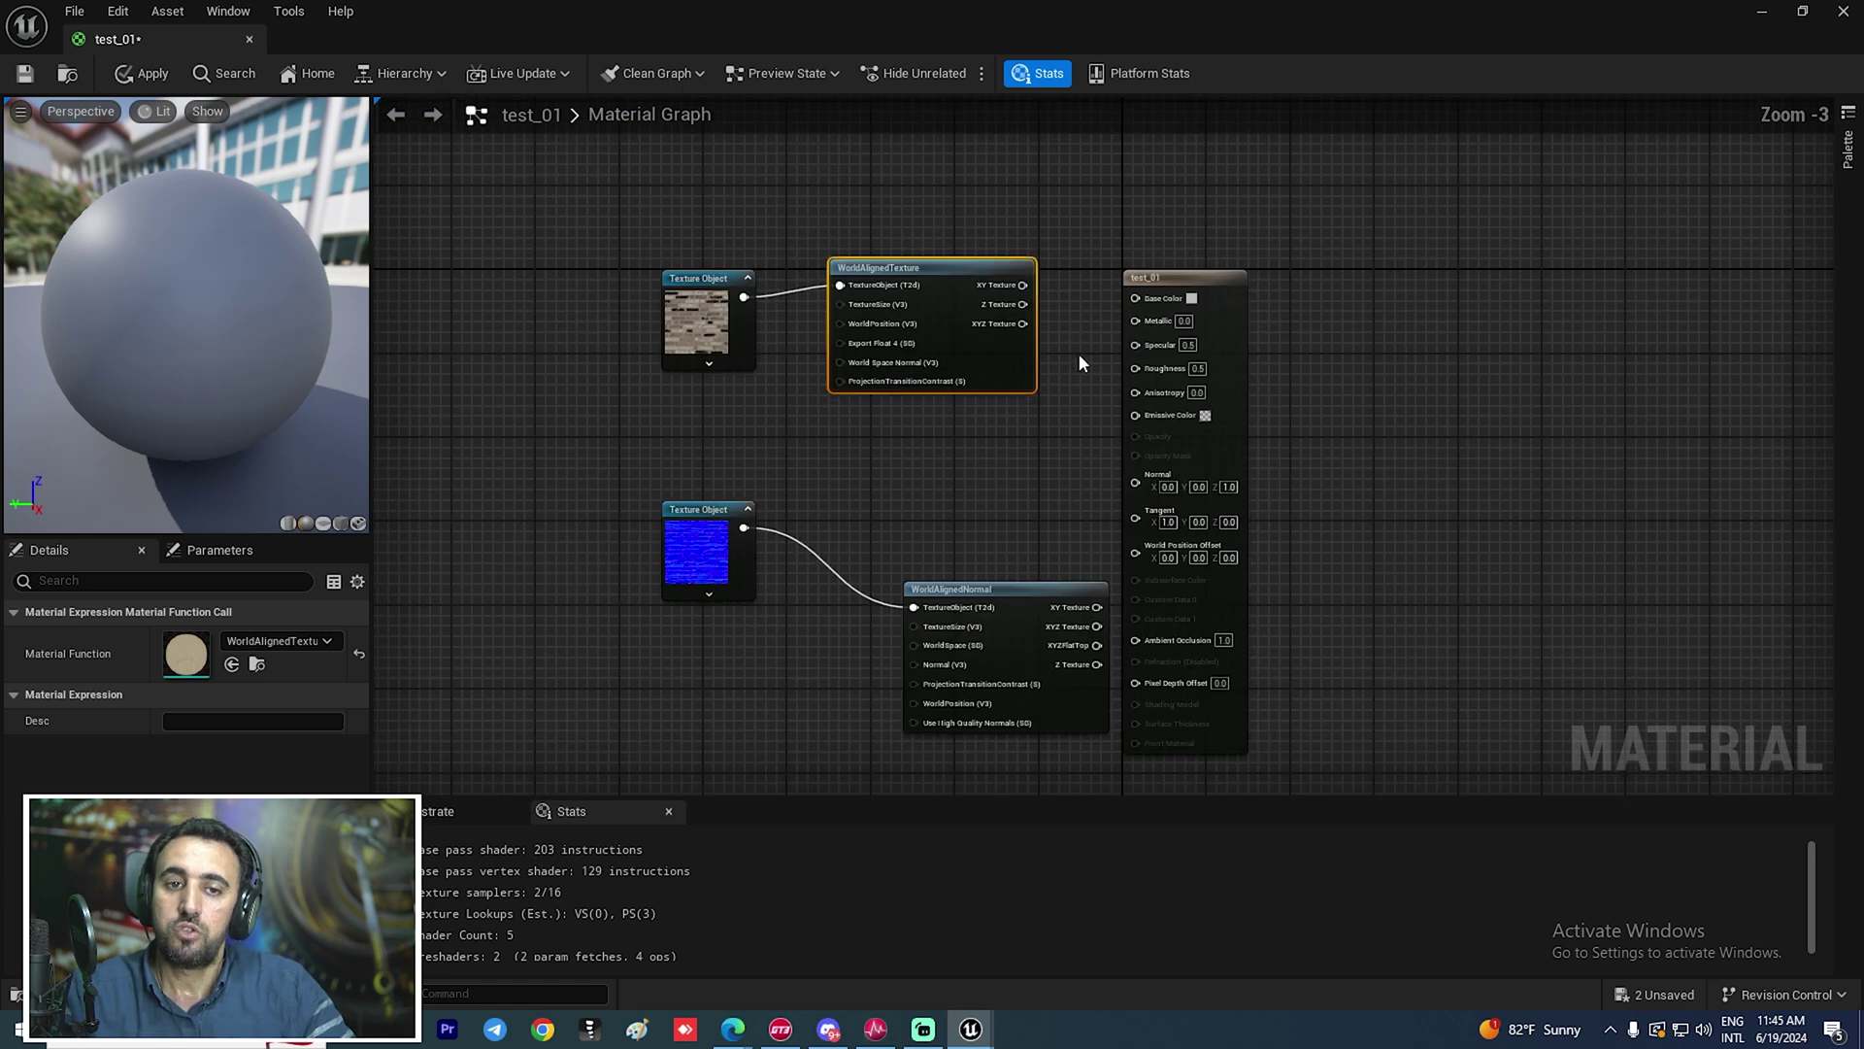
left_click_drag(1153, 280, 1238, 261)
scroll(1034, 352, "up", 3)
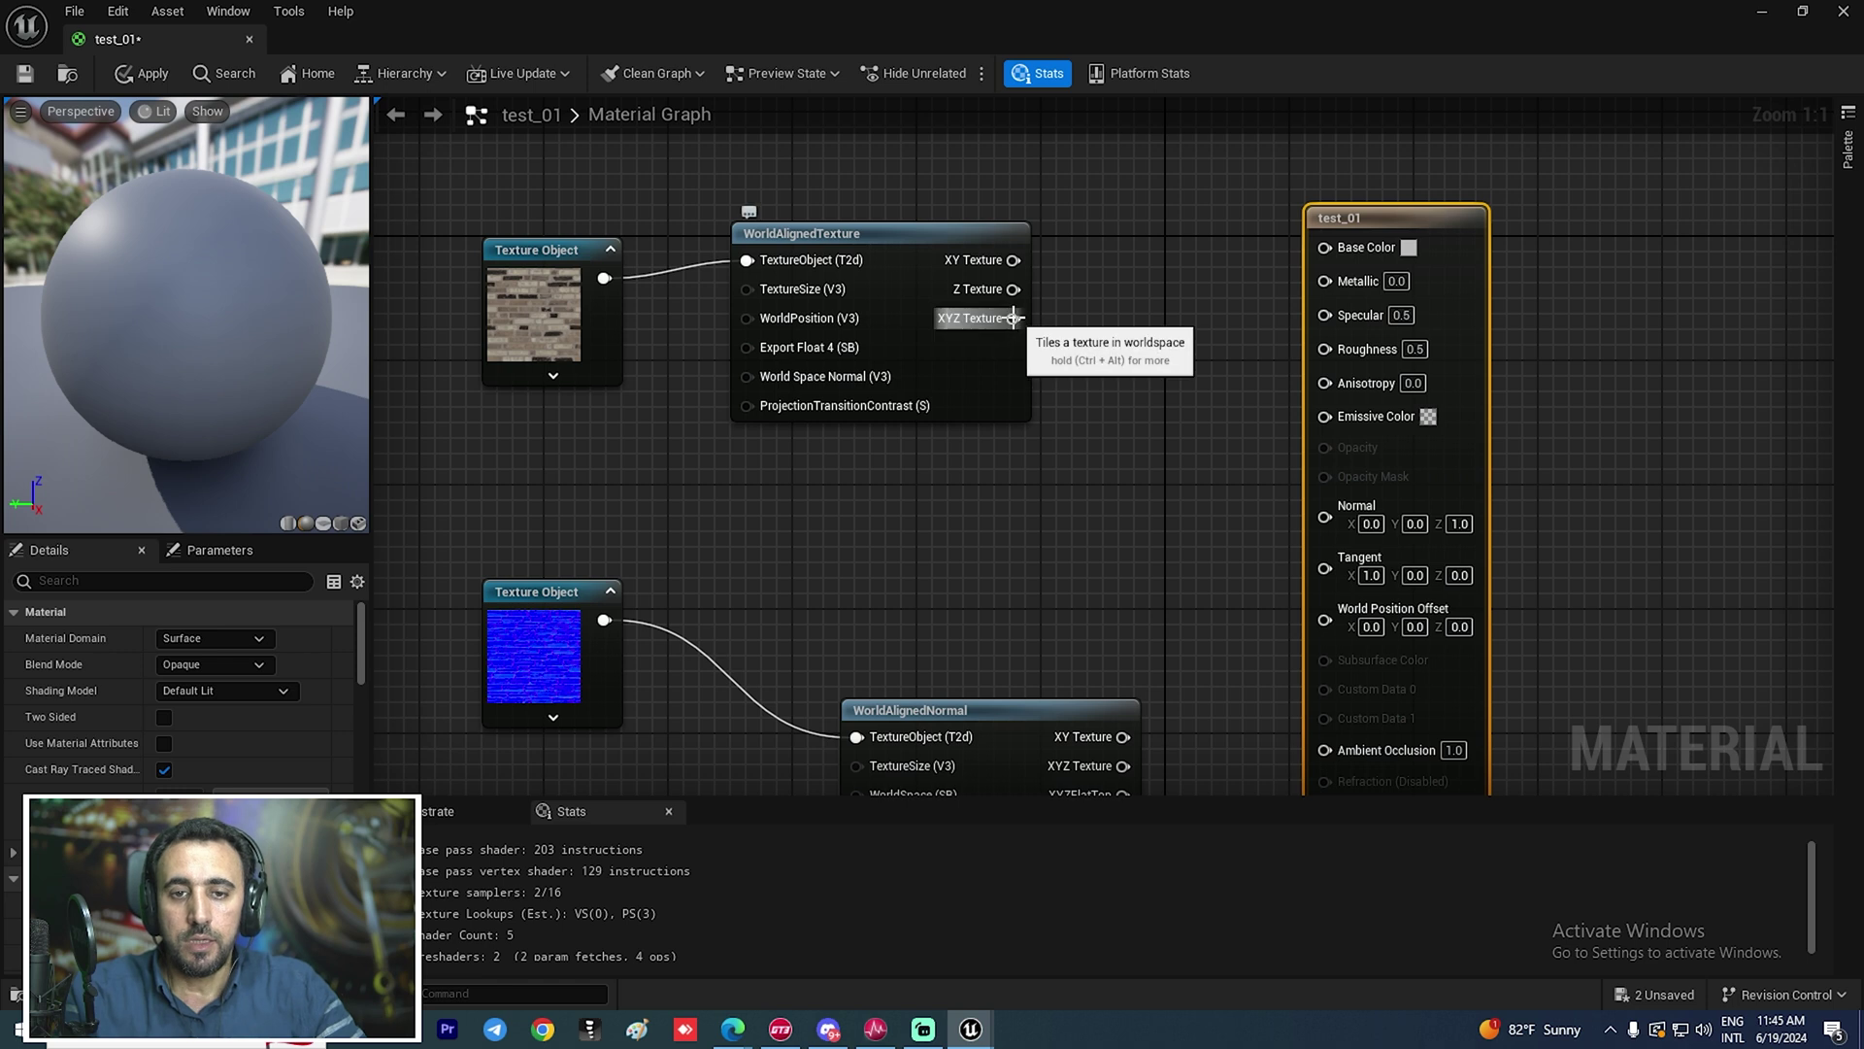
Connect the XYZ Texture output of WorldAlignedTexture to Base Color and shift the brick color texture object slightly away from it
left_click_drag(1012, 318, 1324, 246)
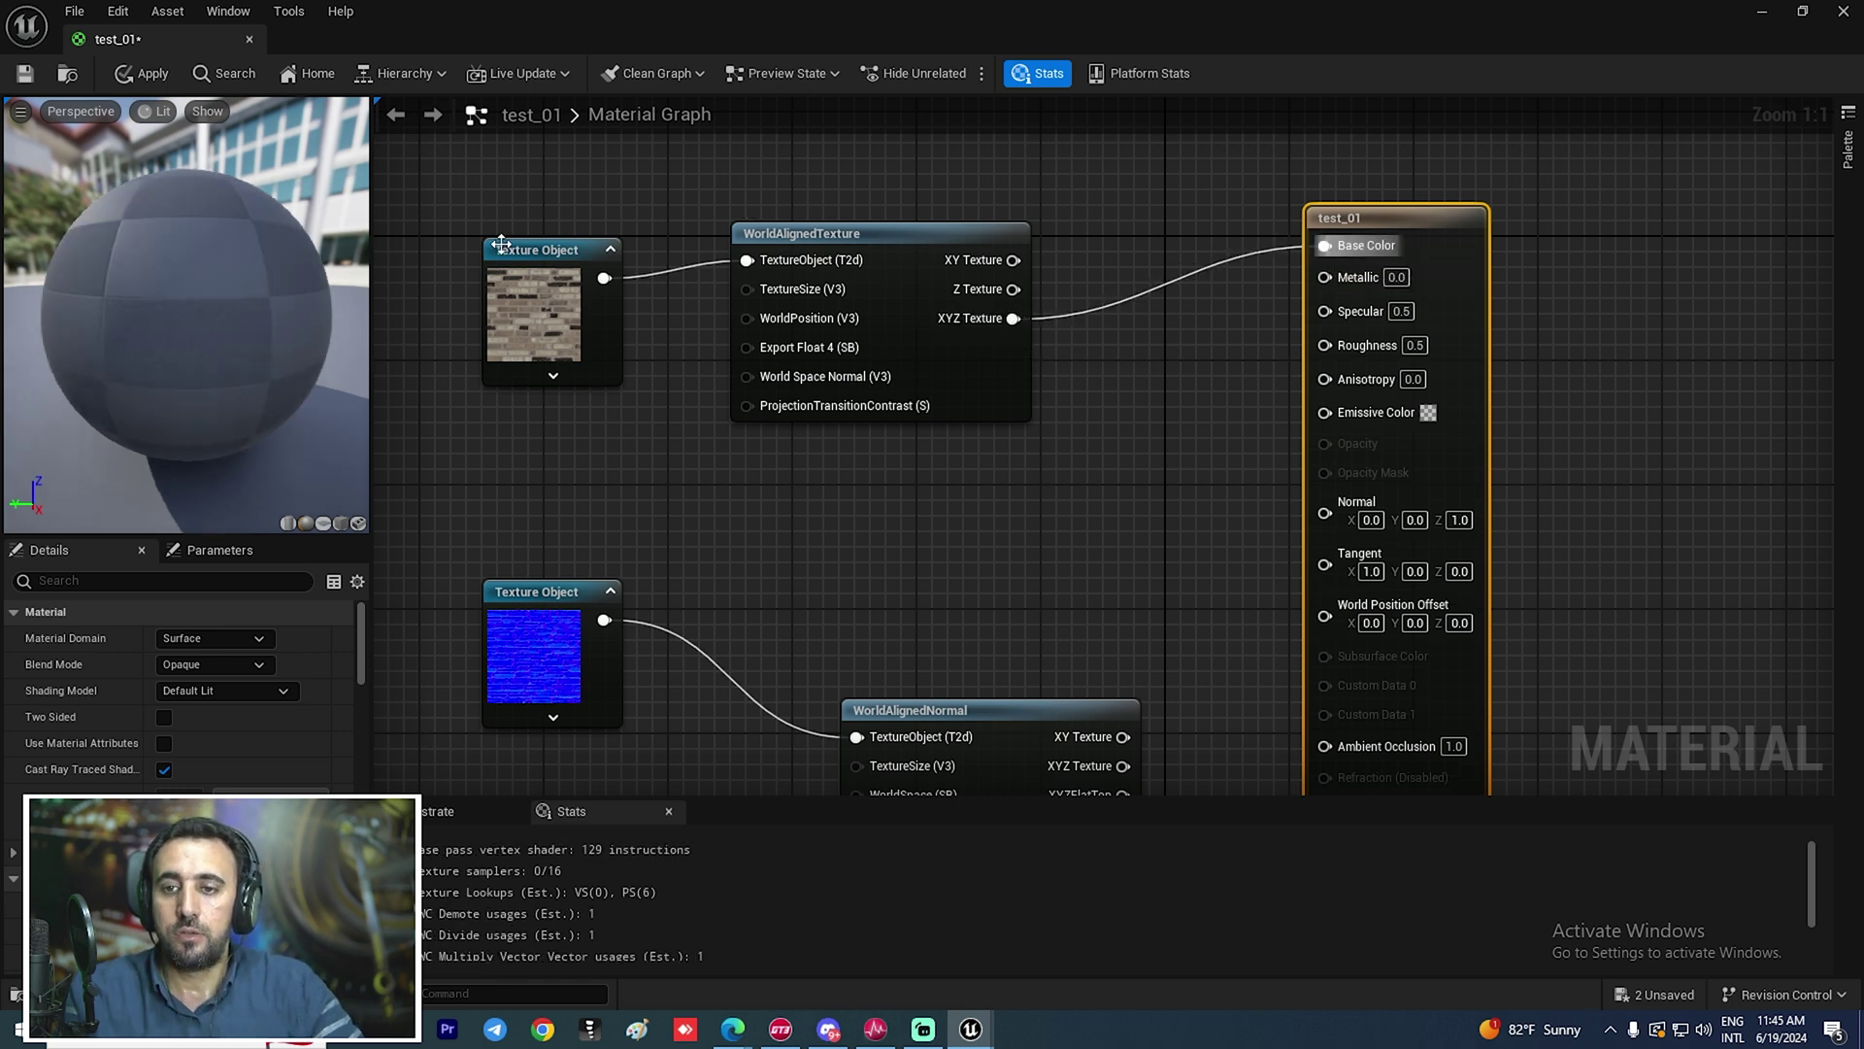
mouse_move(564, 249)
left_mouse_down()
mouse_move(531, 254)
mouse_move(546, 254)
left_mouse_up()
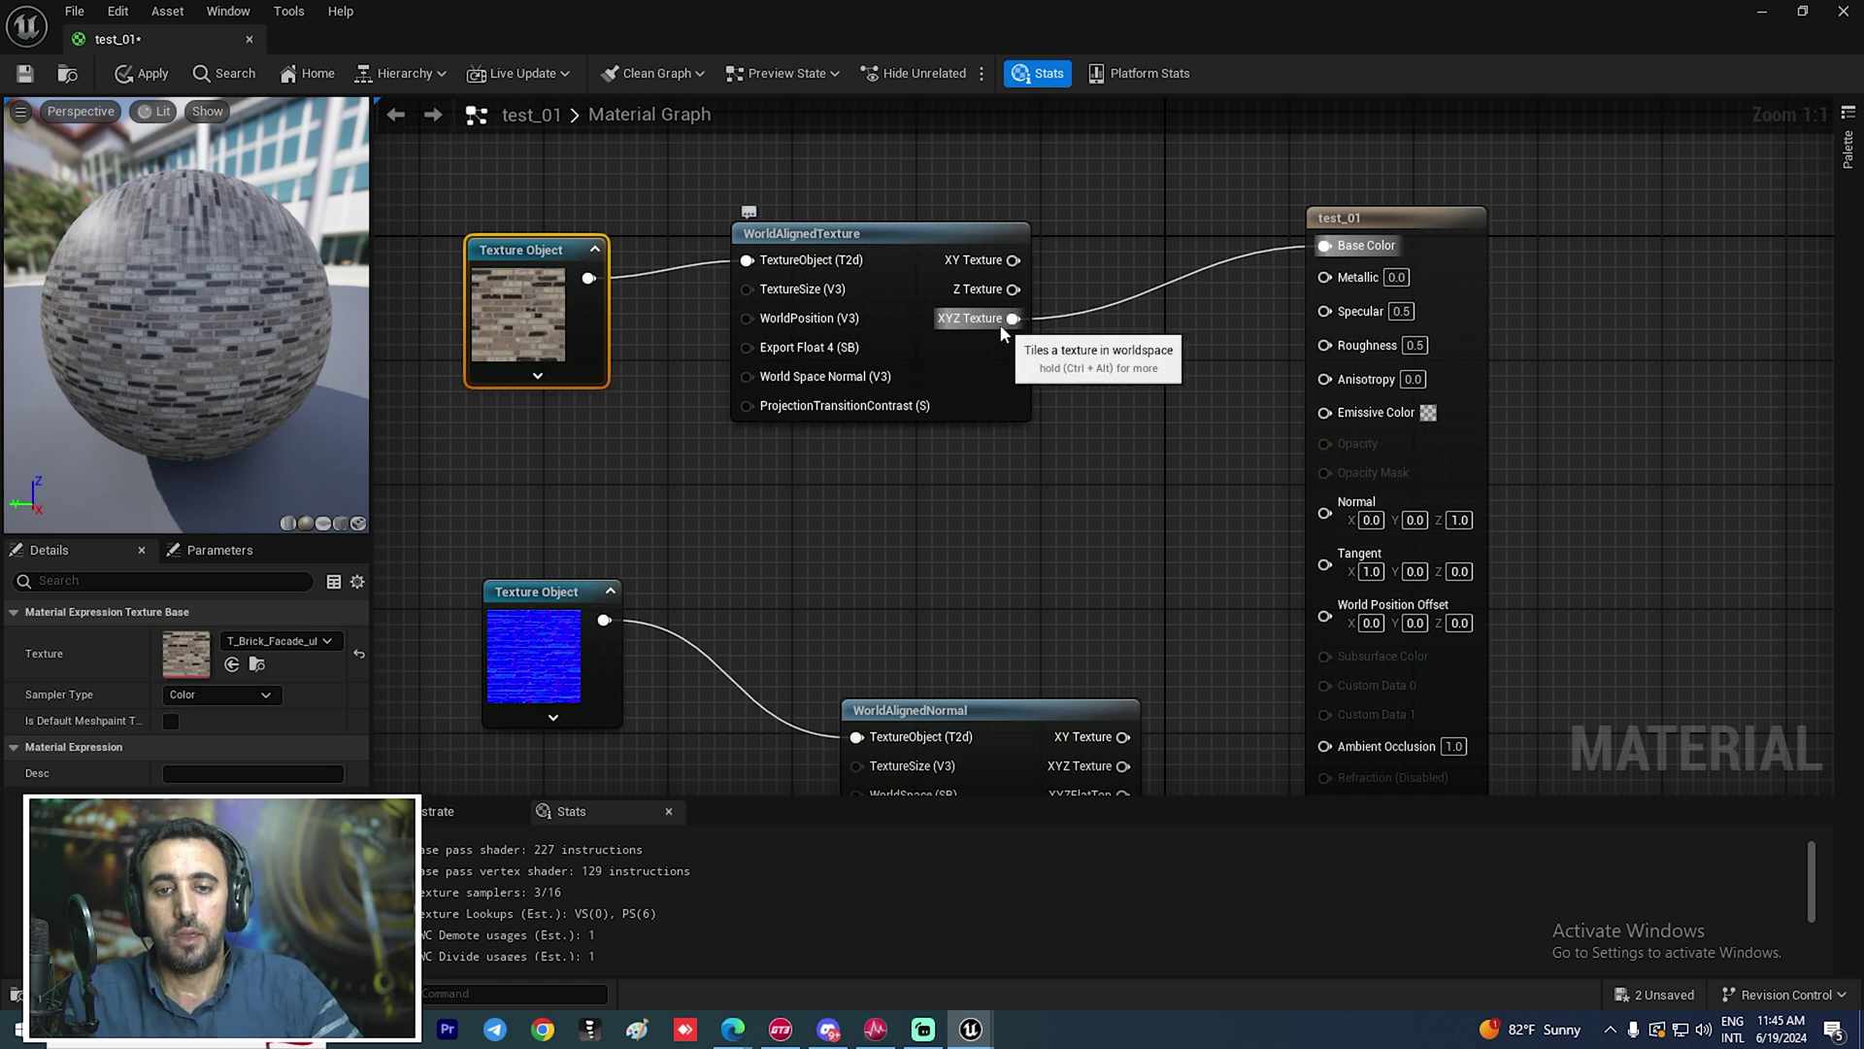
Move the WorldAlignedNormal node closer to the normal map texture object and below the WorldAlignedTexture node
right_click_drag(1211, 458, 1235, 327)
left_click_drag(608, 478, 608, 508)
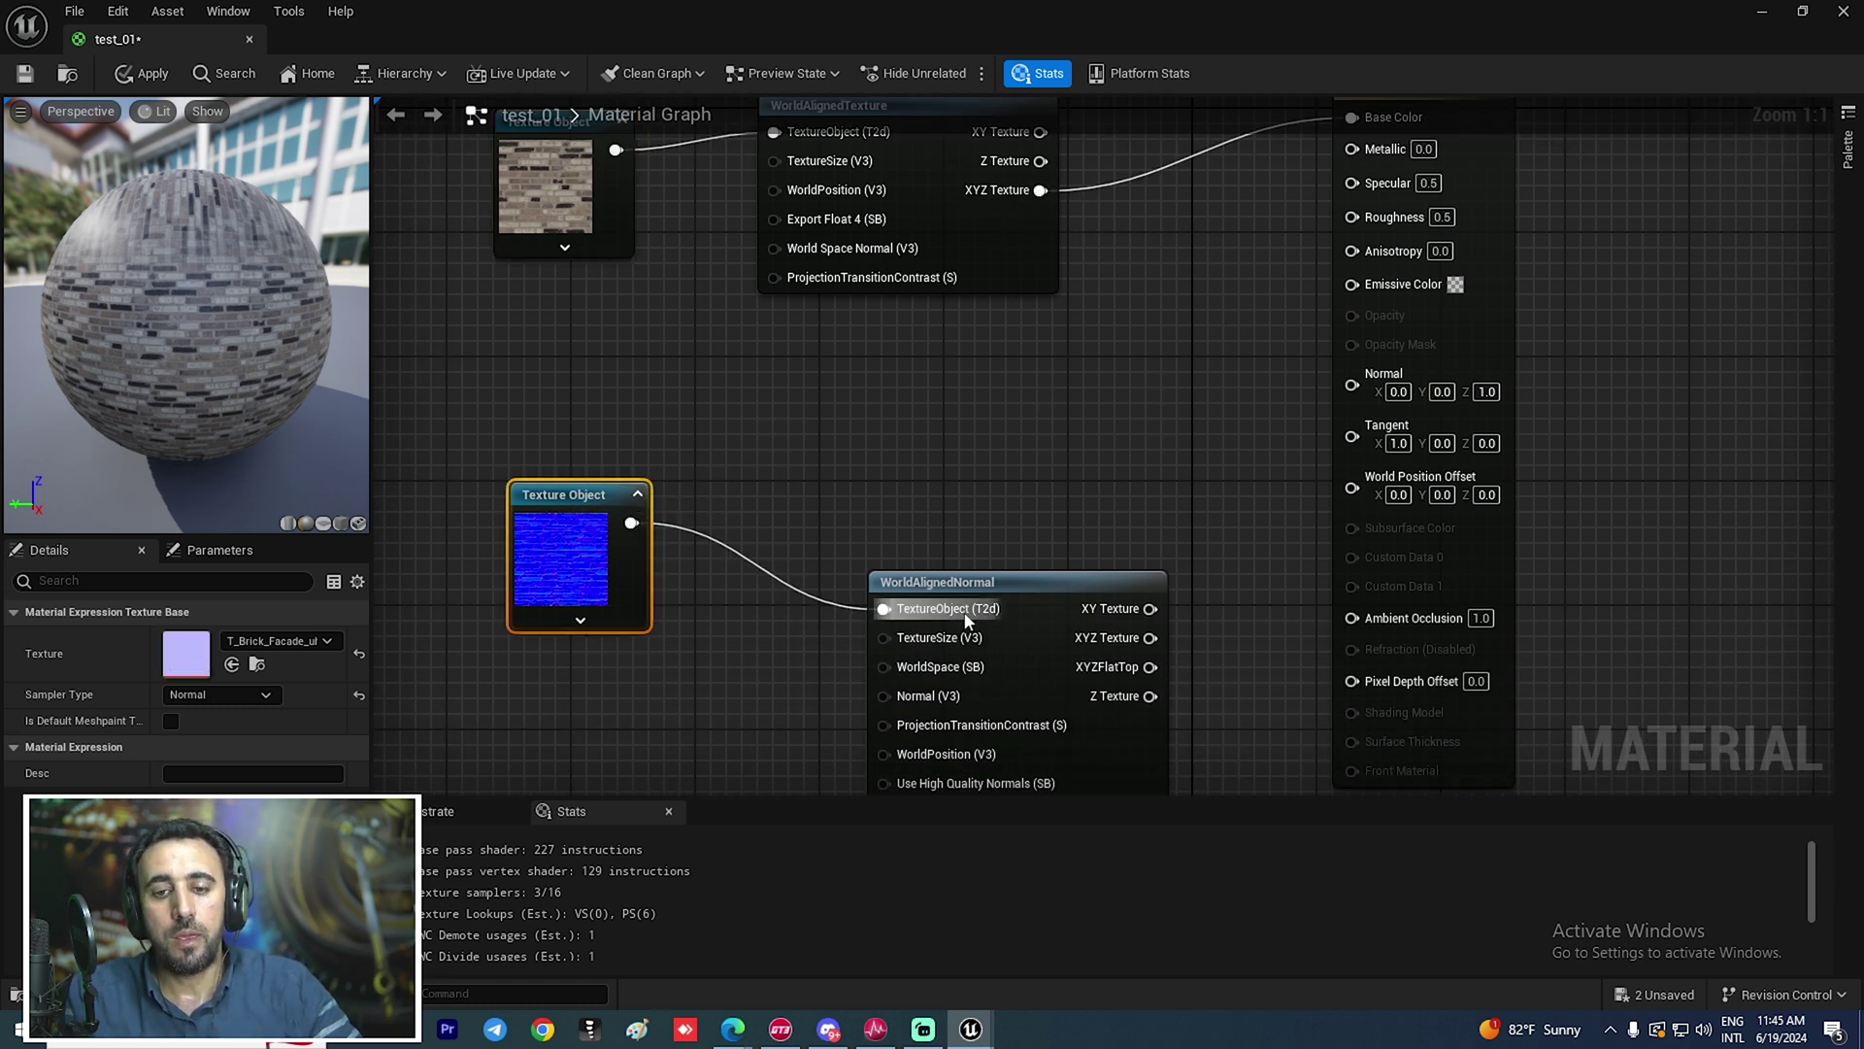
left_click_drag(966, 581, 918, 524)
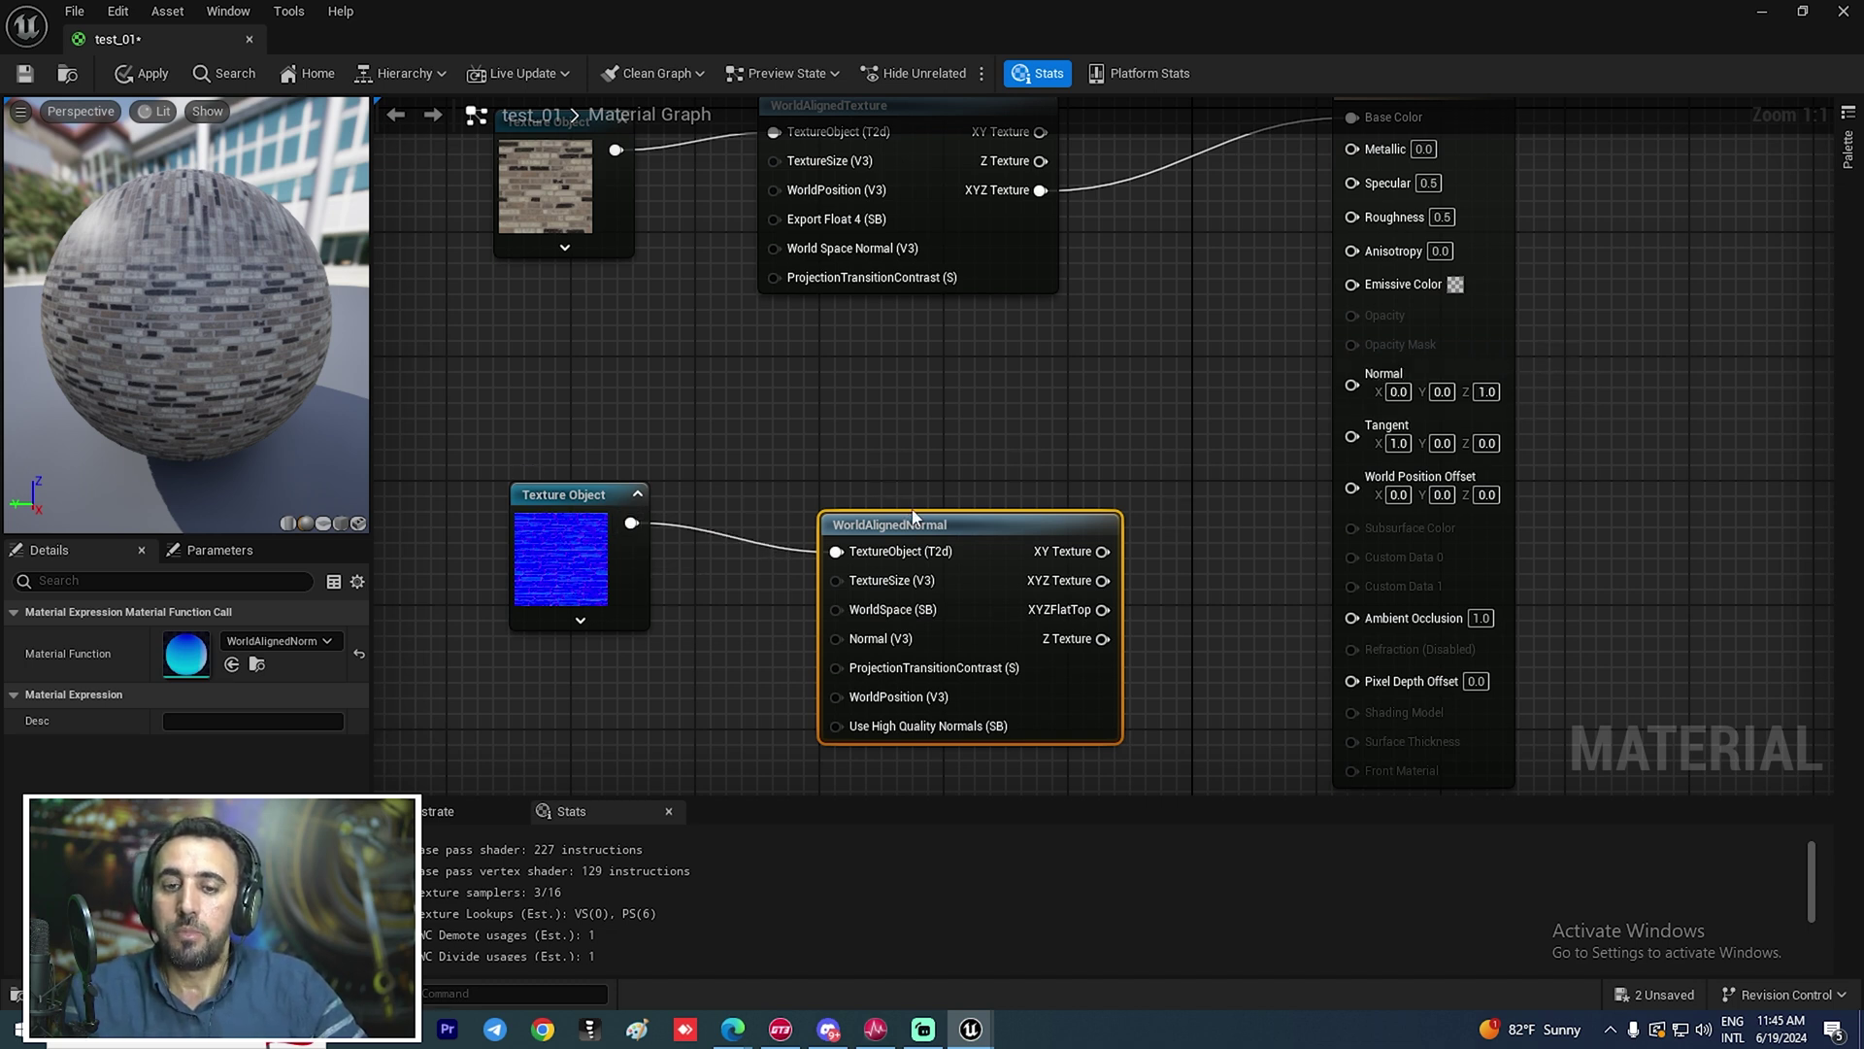
left_click_drag(912, 517, 881, 454)
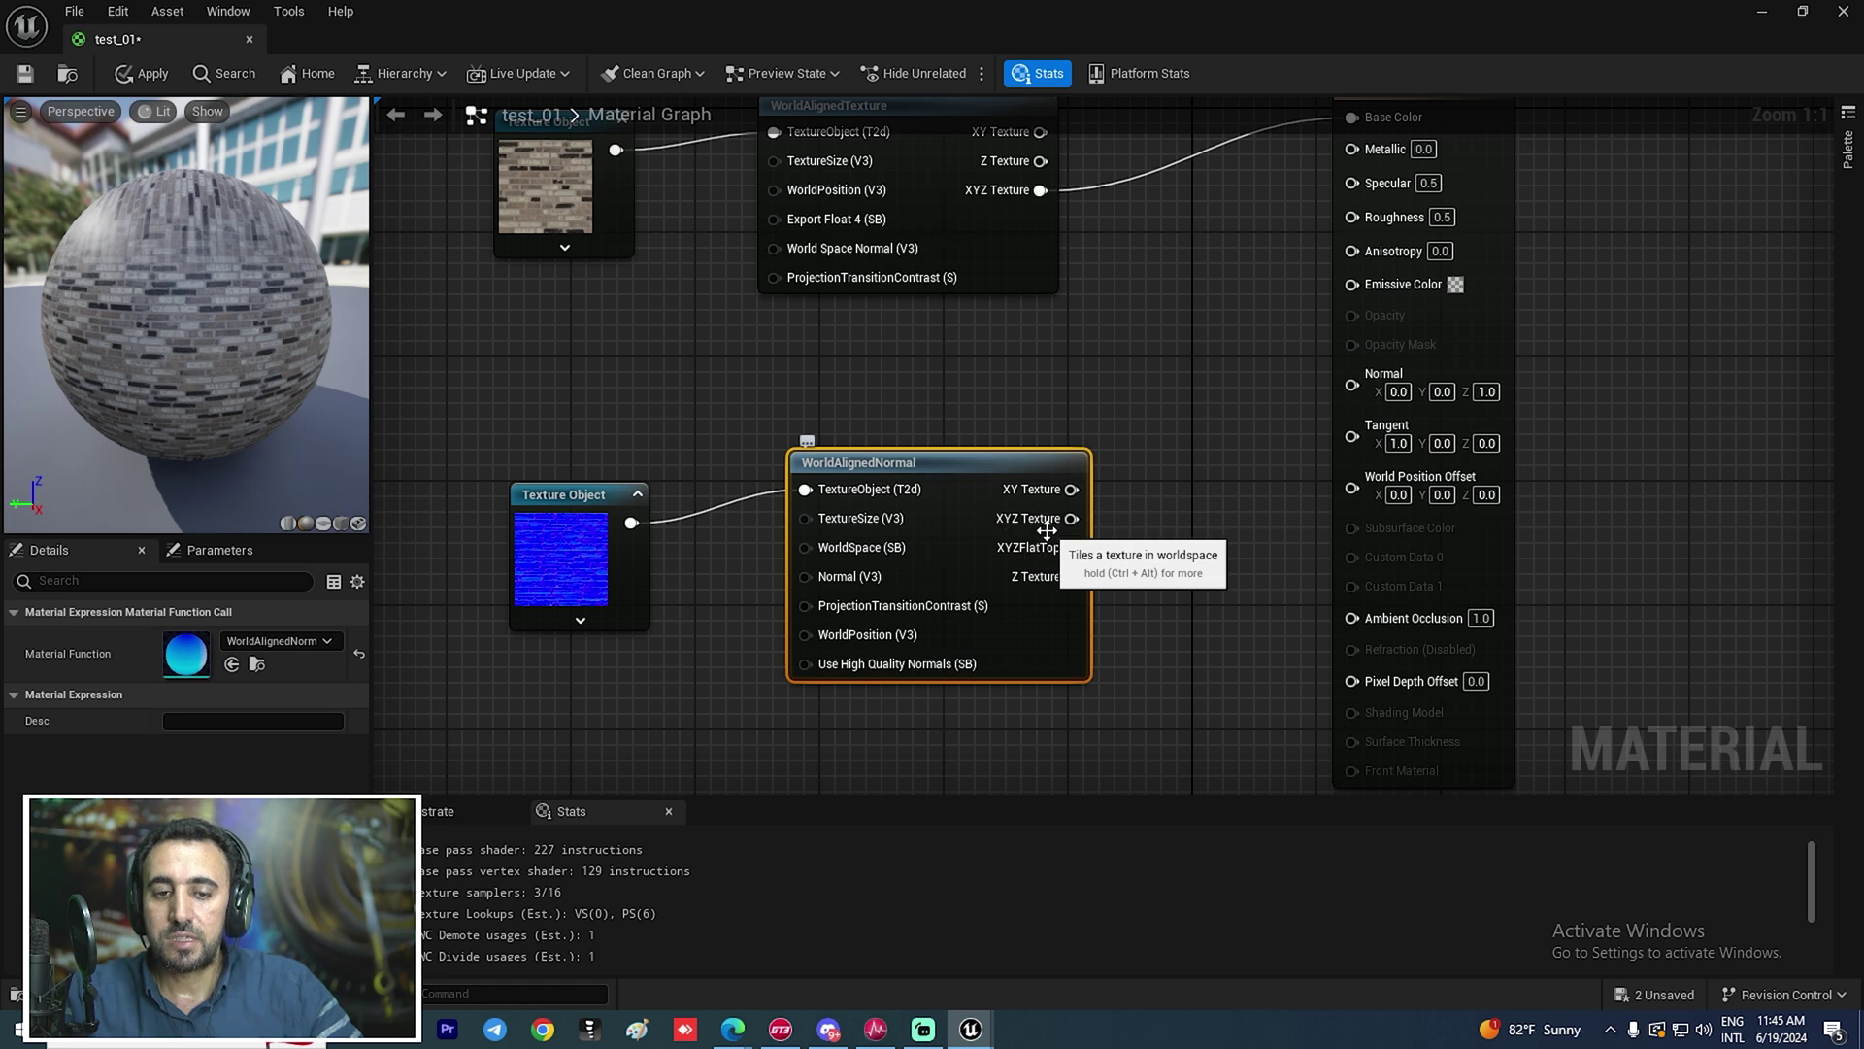
Connect the XYZ Texture output of WorldAlignedNormal to the Normal input of test_01 and apply the material changes
left_click_drag(1071, 518, 1355, 381)
right_click_drag(1275, 649, 1313, 676)
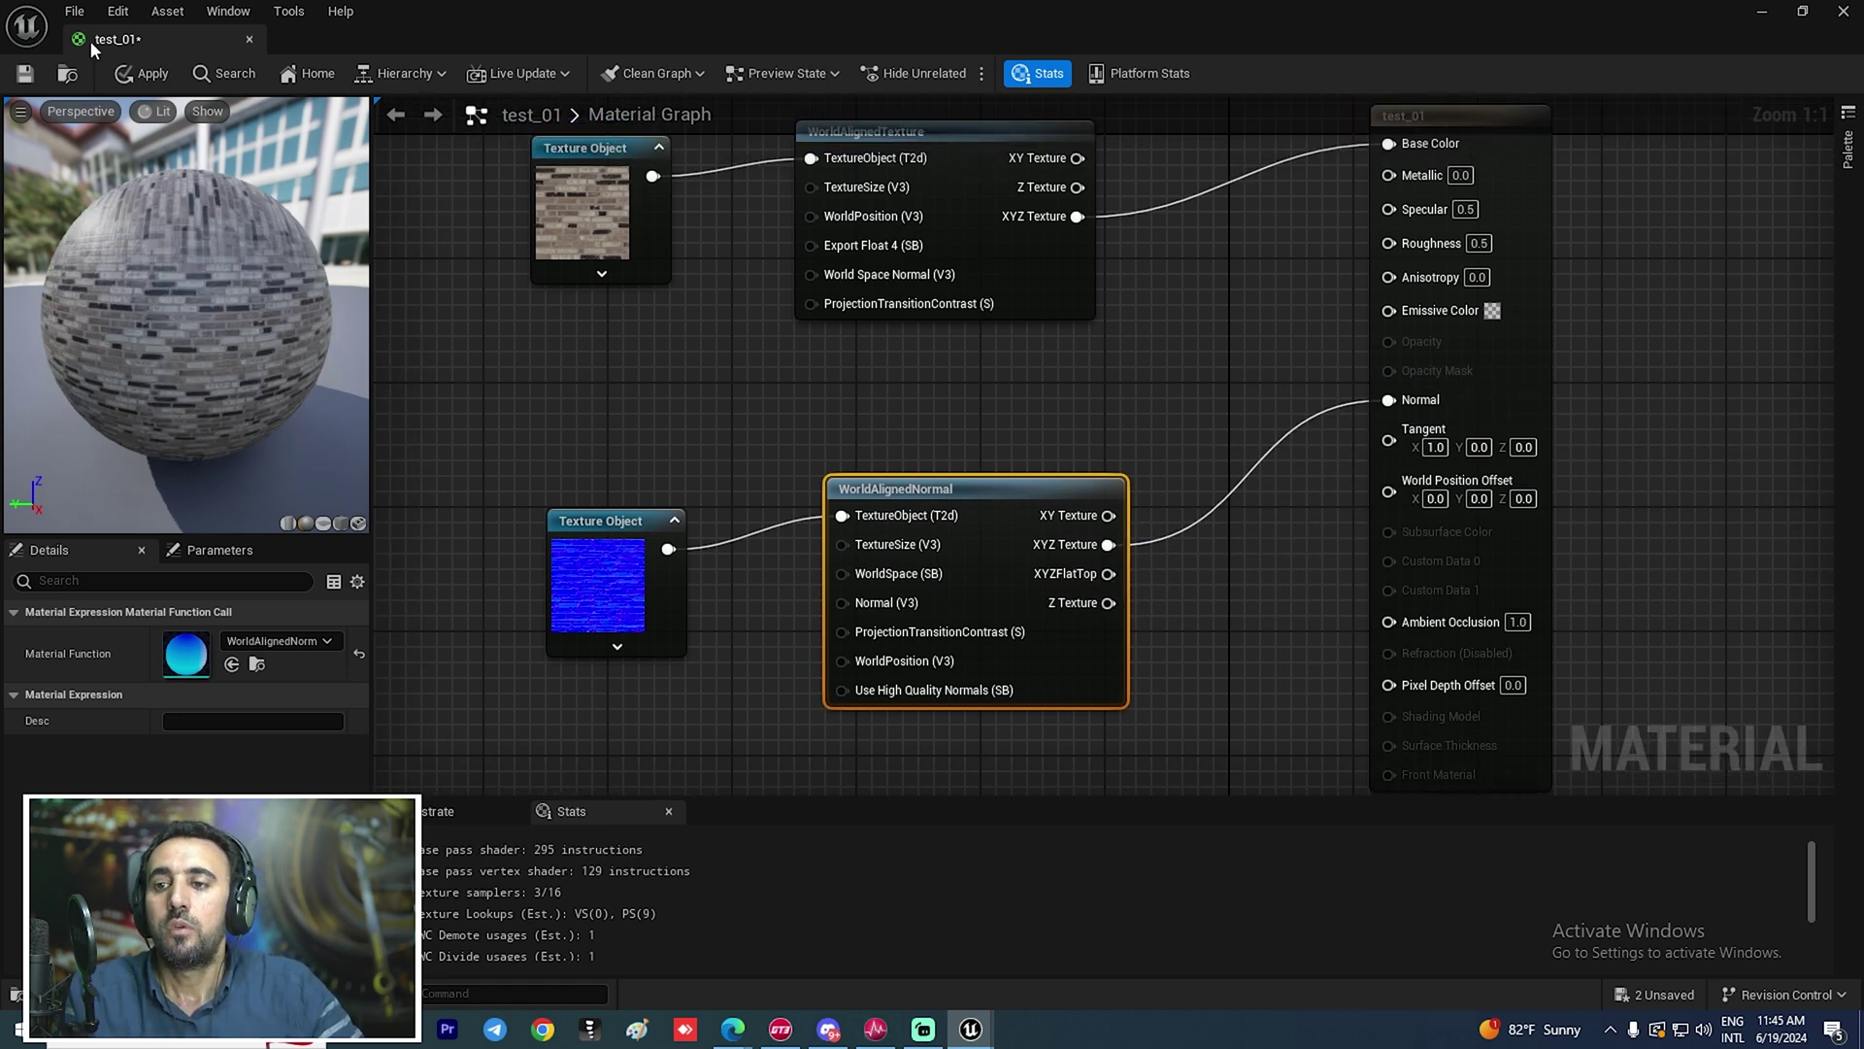
left_click(141, 84)
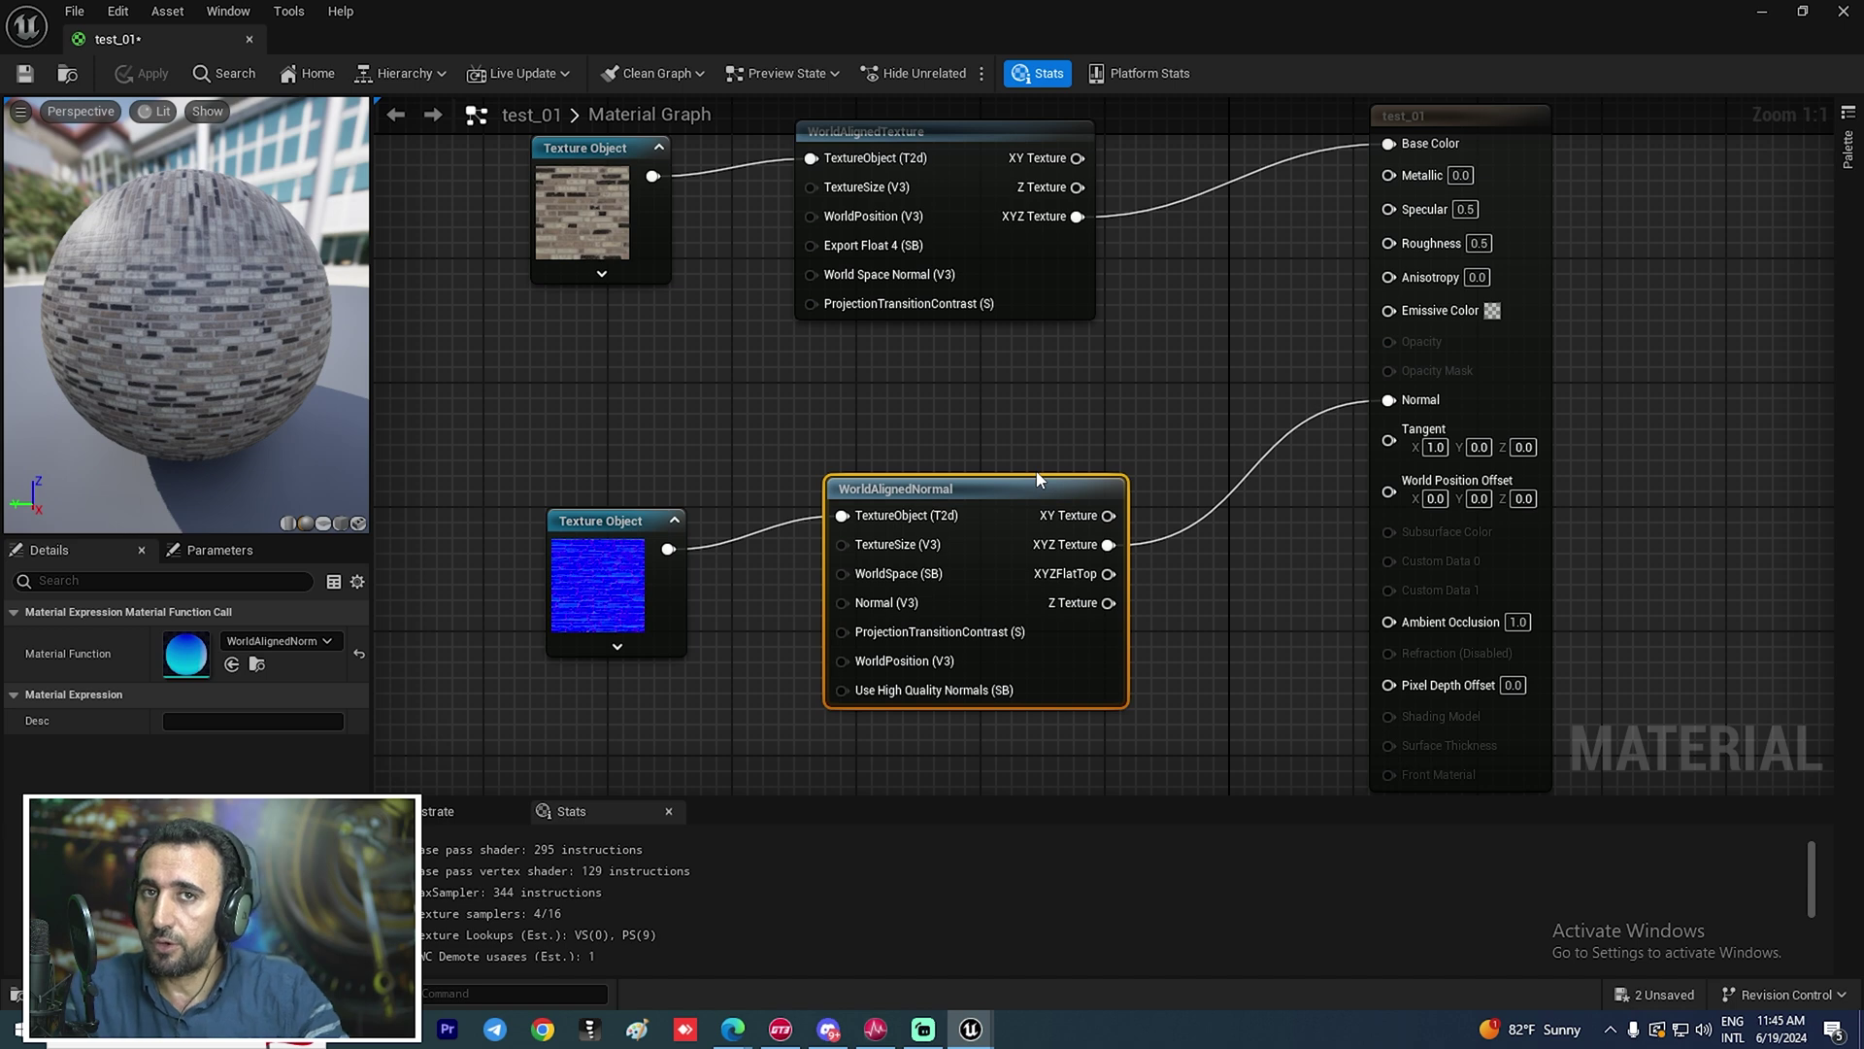
Shrink the material editor window to uncover the level and assign the test_01 material to the brick column
left_click_drag(674, 31, 1485, 125)
left_click(663, 878)
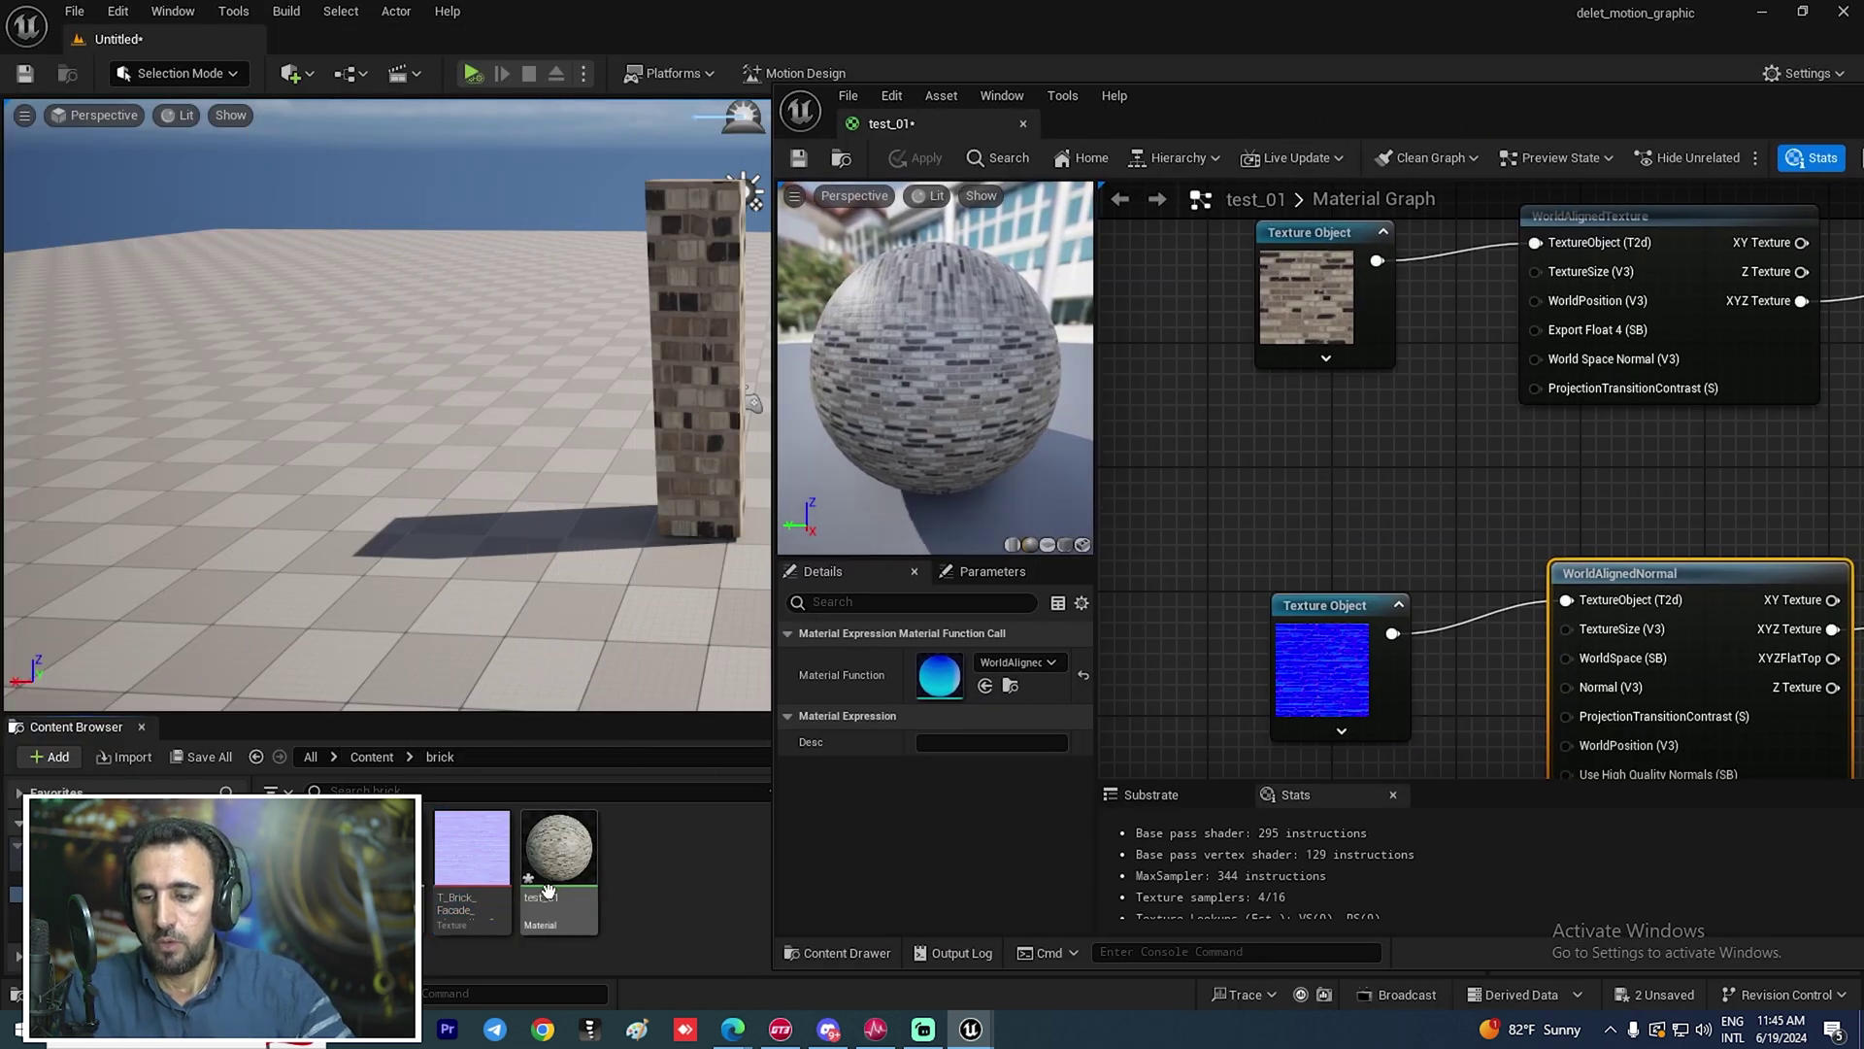
left_click_drag(549, 891, 705, 359)
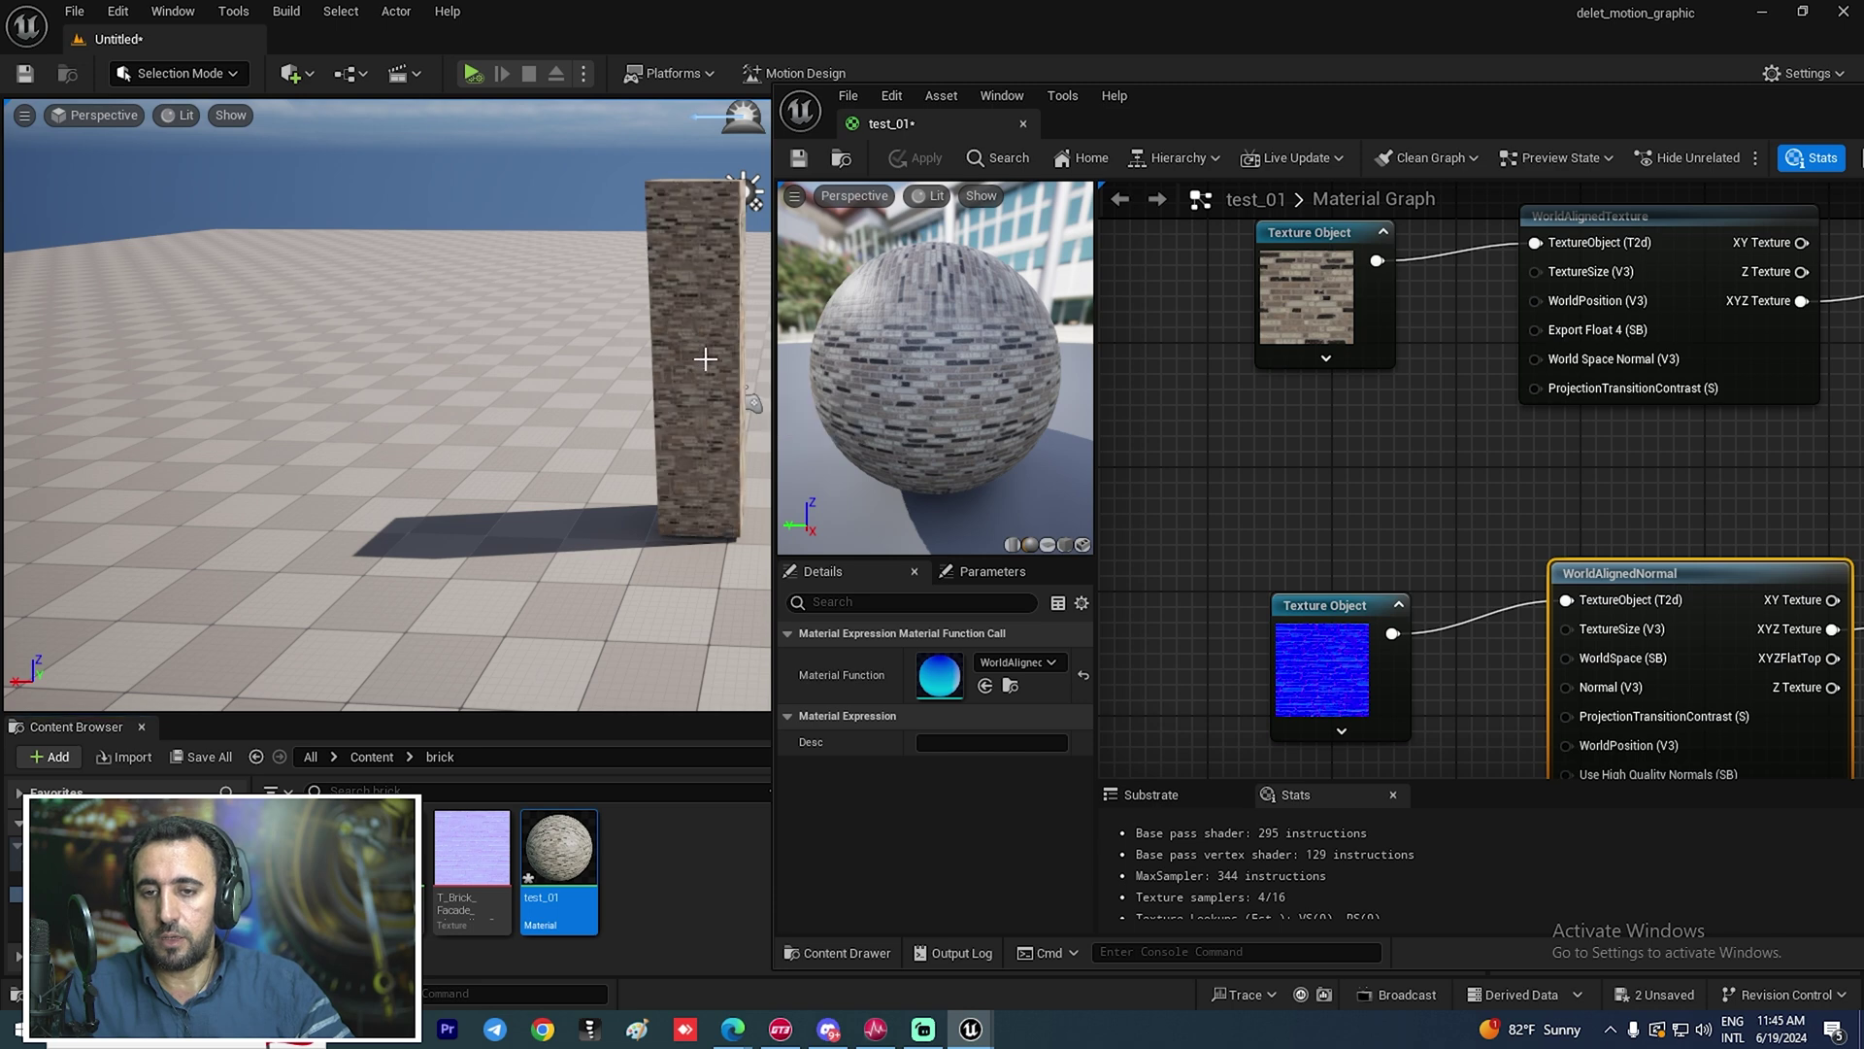
Scale the column along X to about 7.7 so it forms a wide wall, and inspect its brick texture up close
right_click_drag(705, 359, 771, 334)
key("w")
key("s")
key("s")
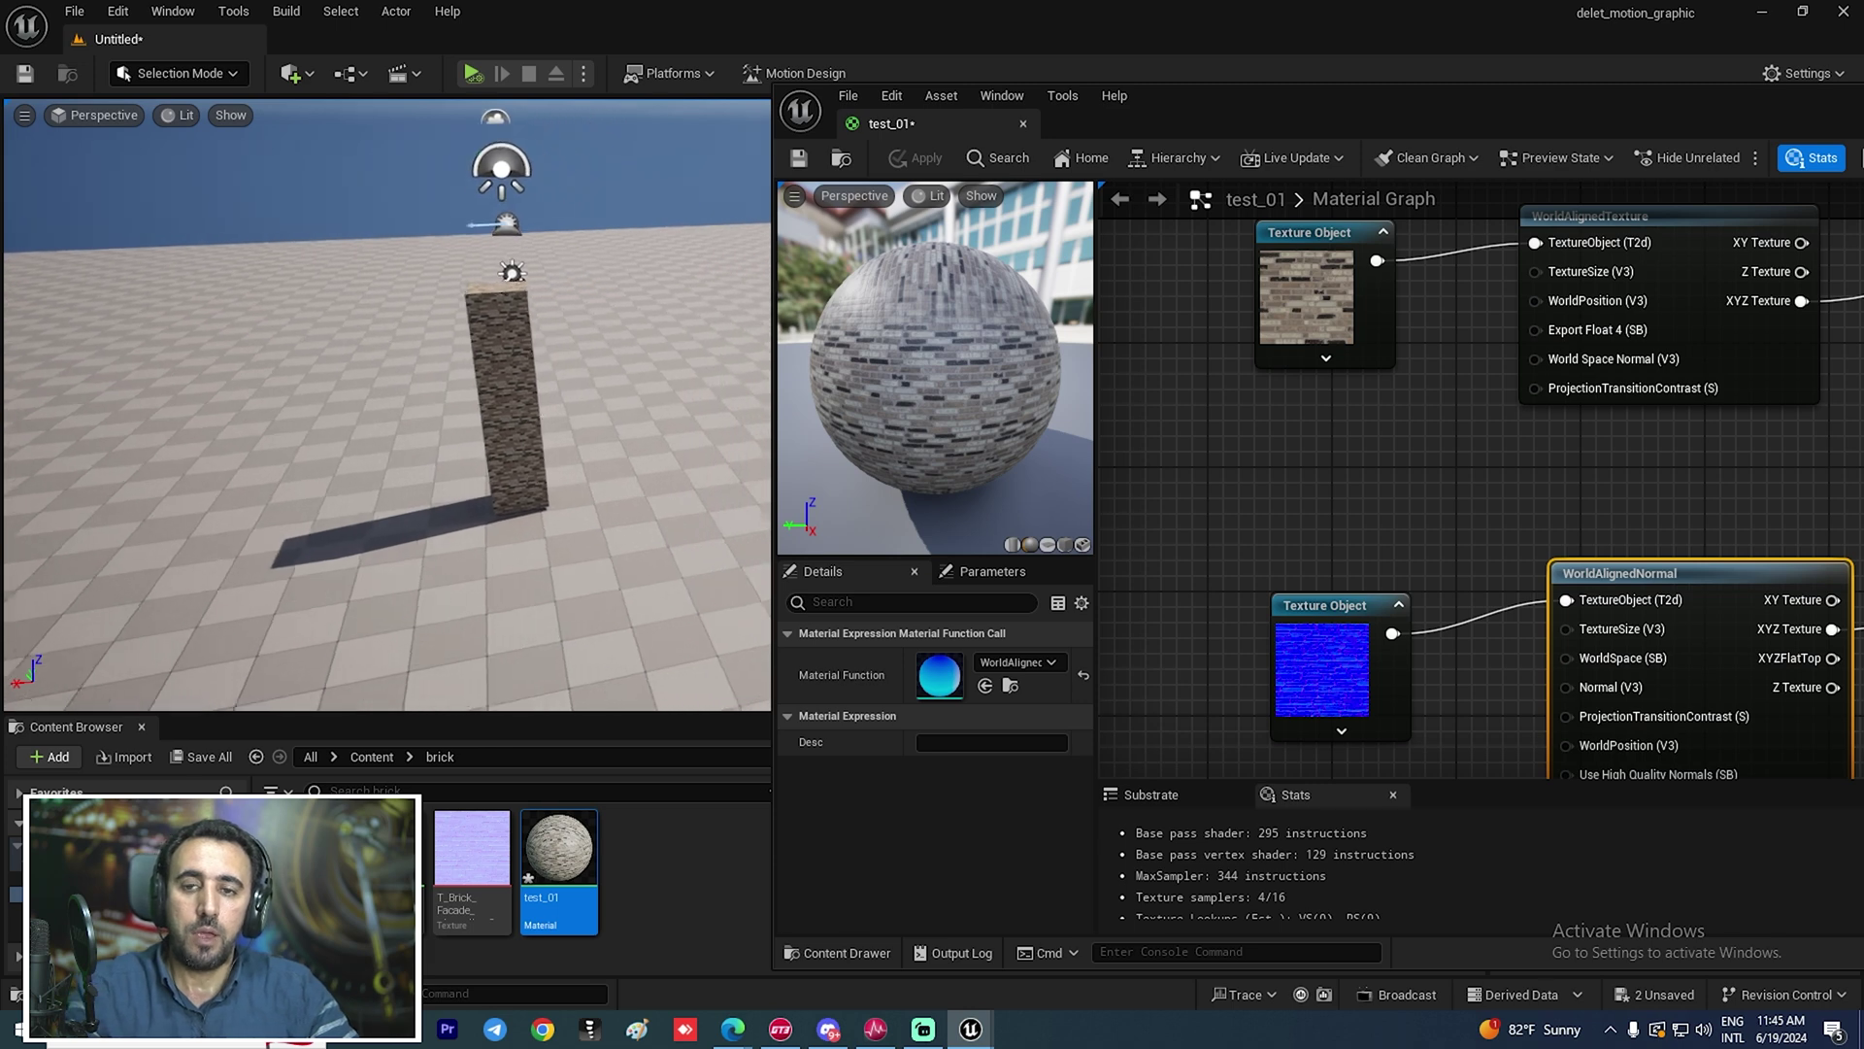
right_click_drag(496, 414, 517, 414)
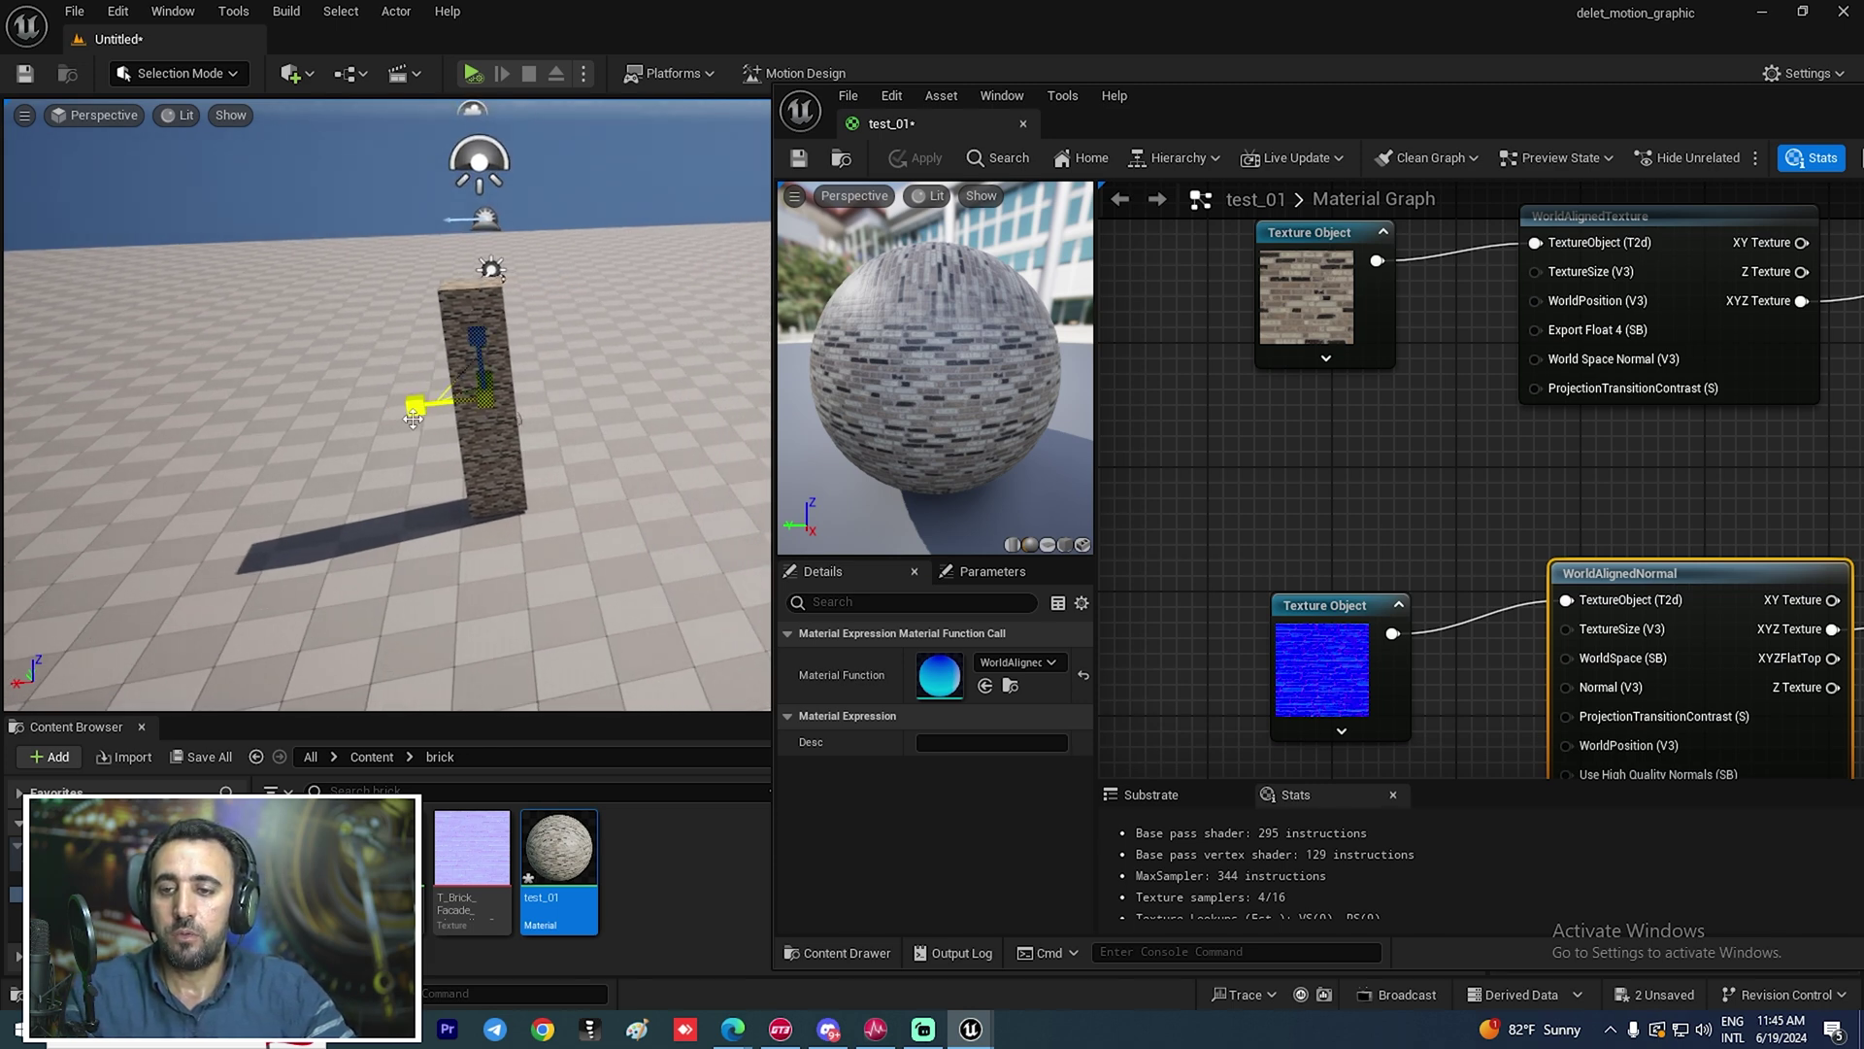
left_click_drag(415, 405, 297, 413)
key("w")
right_click_drag(503, 454, 432, 486)
key("w")
key("s")
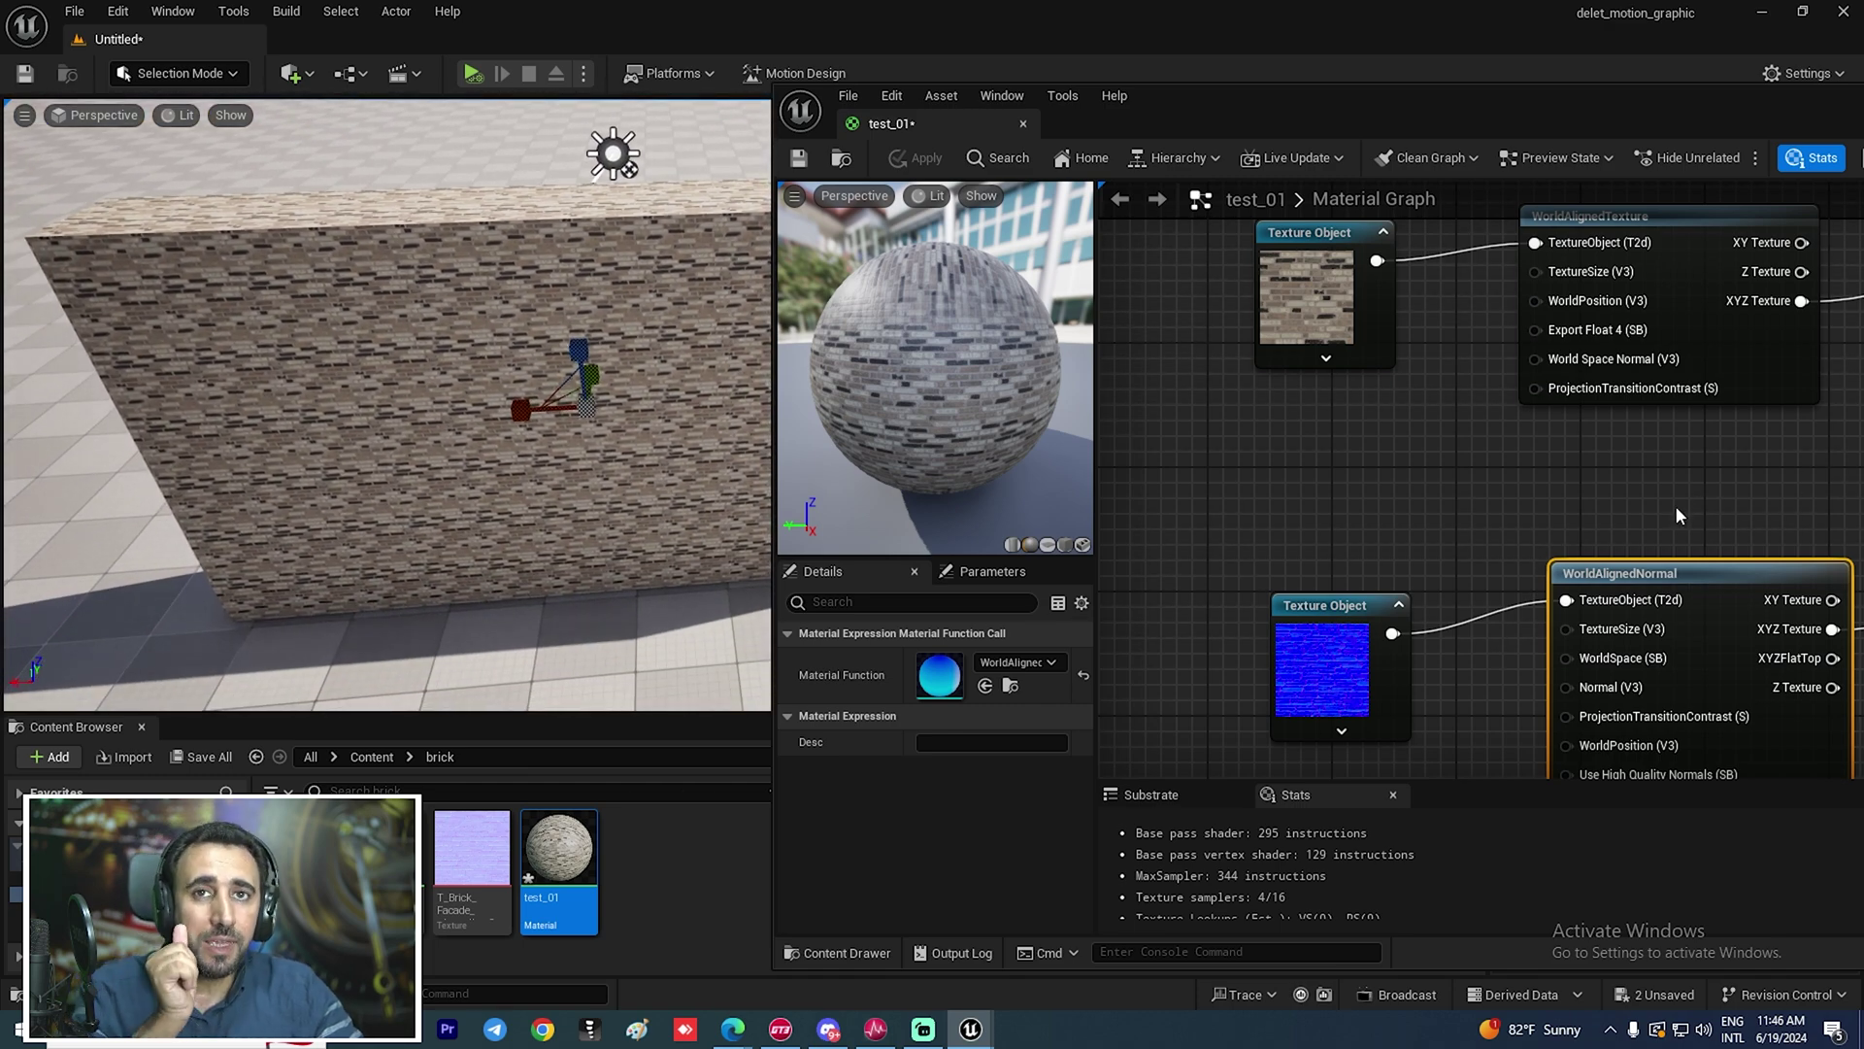
Add a Constant node and connect it to the TextureSize inputs of both WorldAlignedTexture and WorldAlignedNormal
scroll(1571, 507, "down", 3)
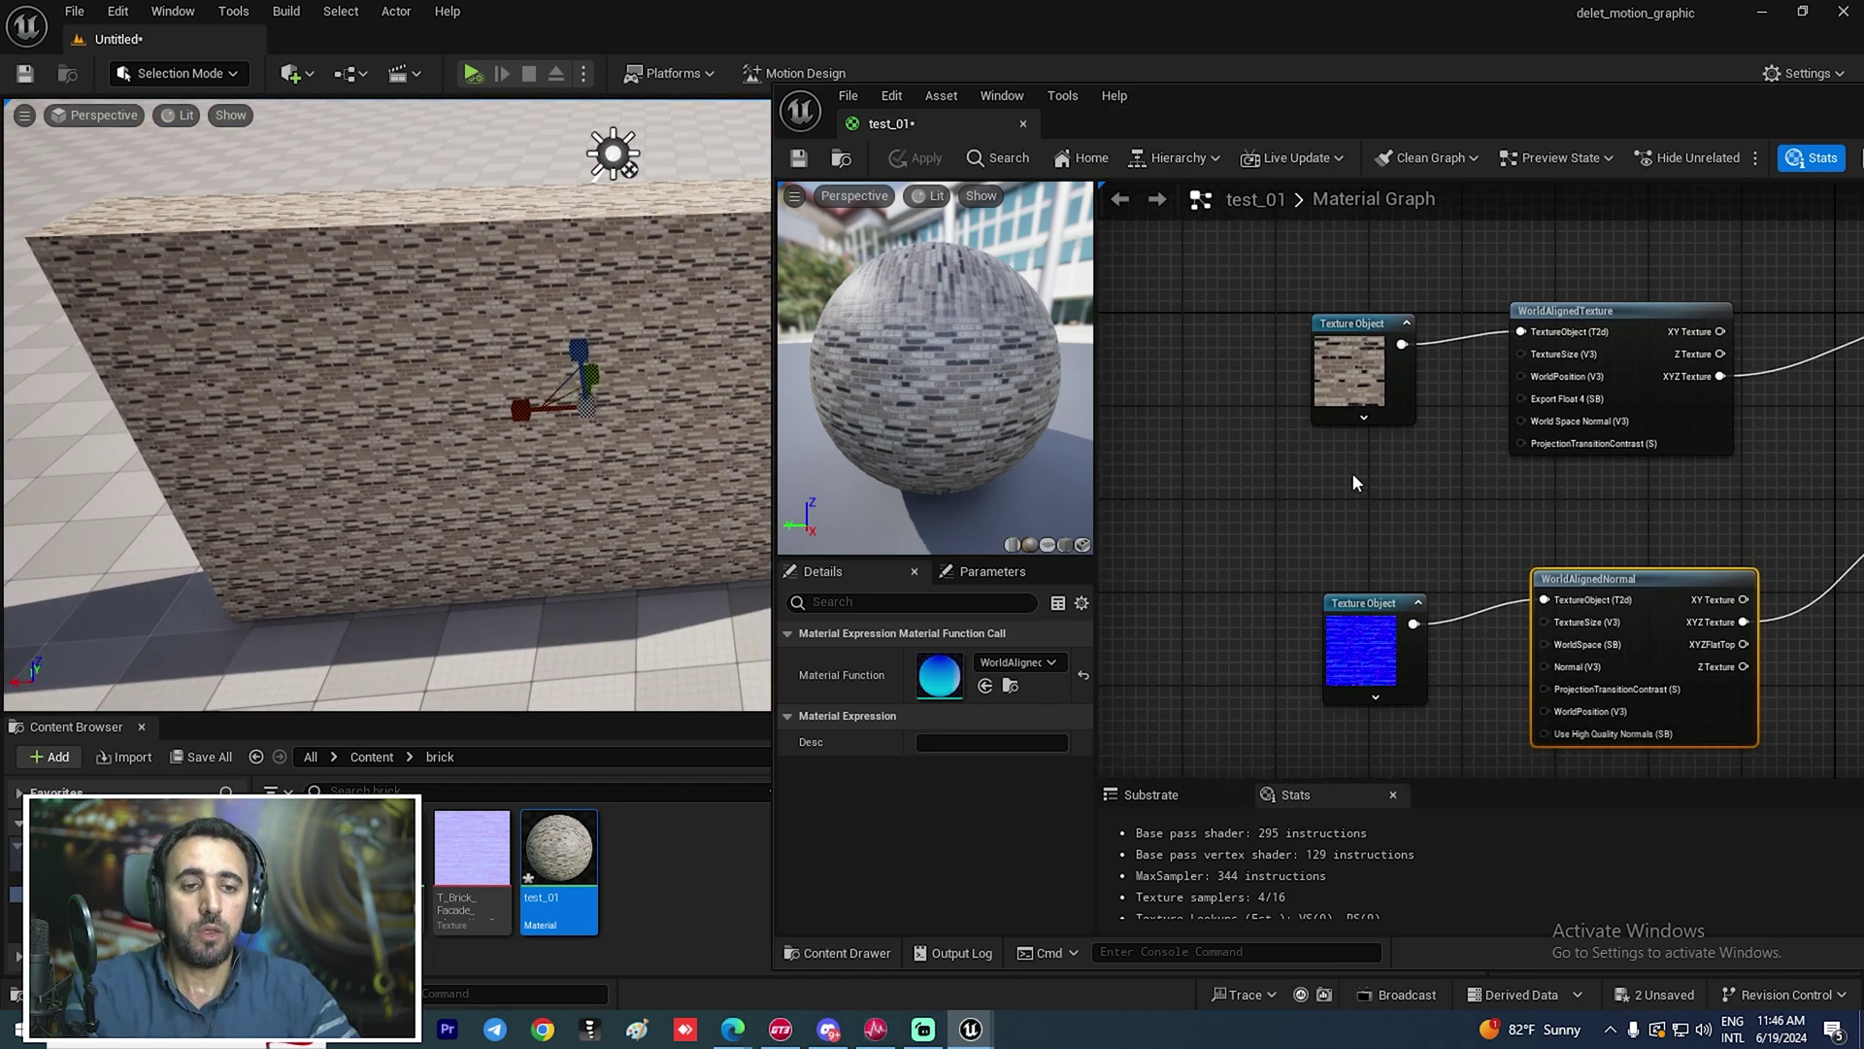
left_click(1215, 458)
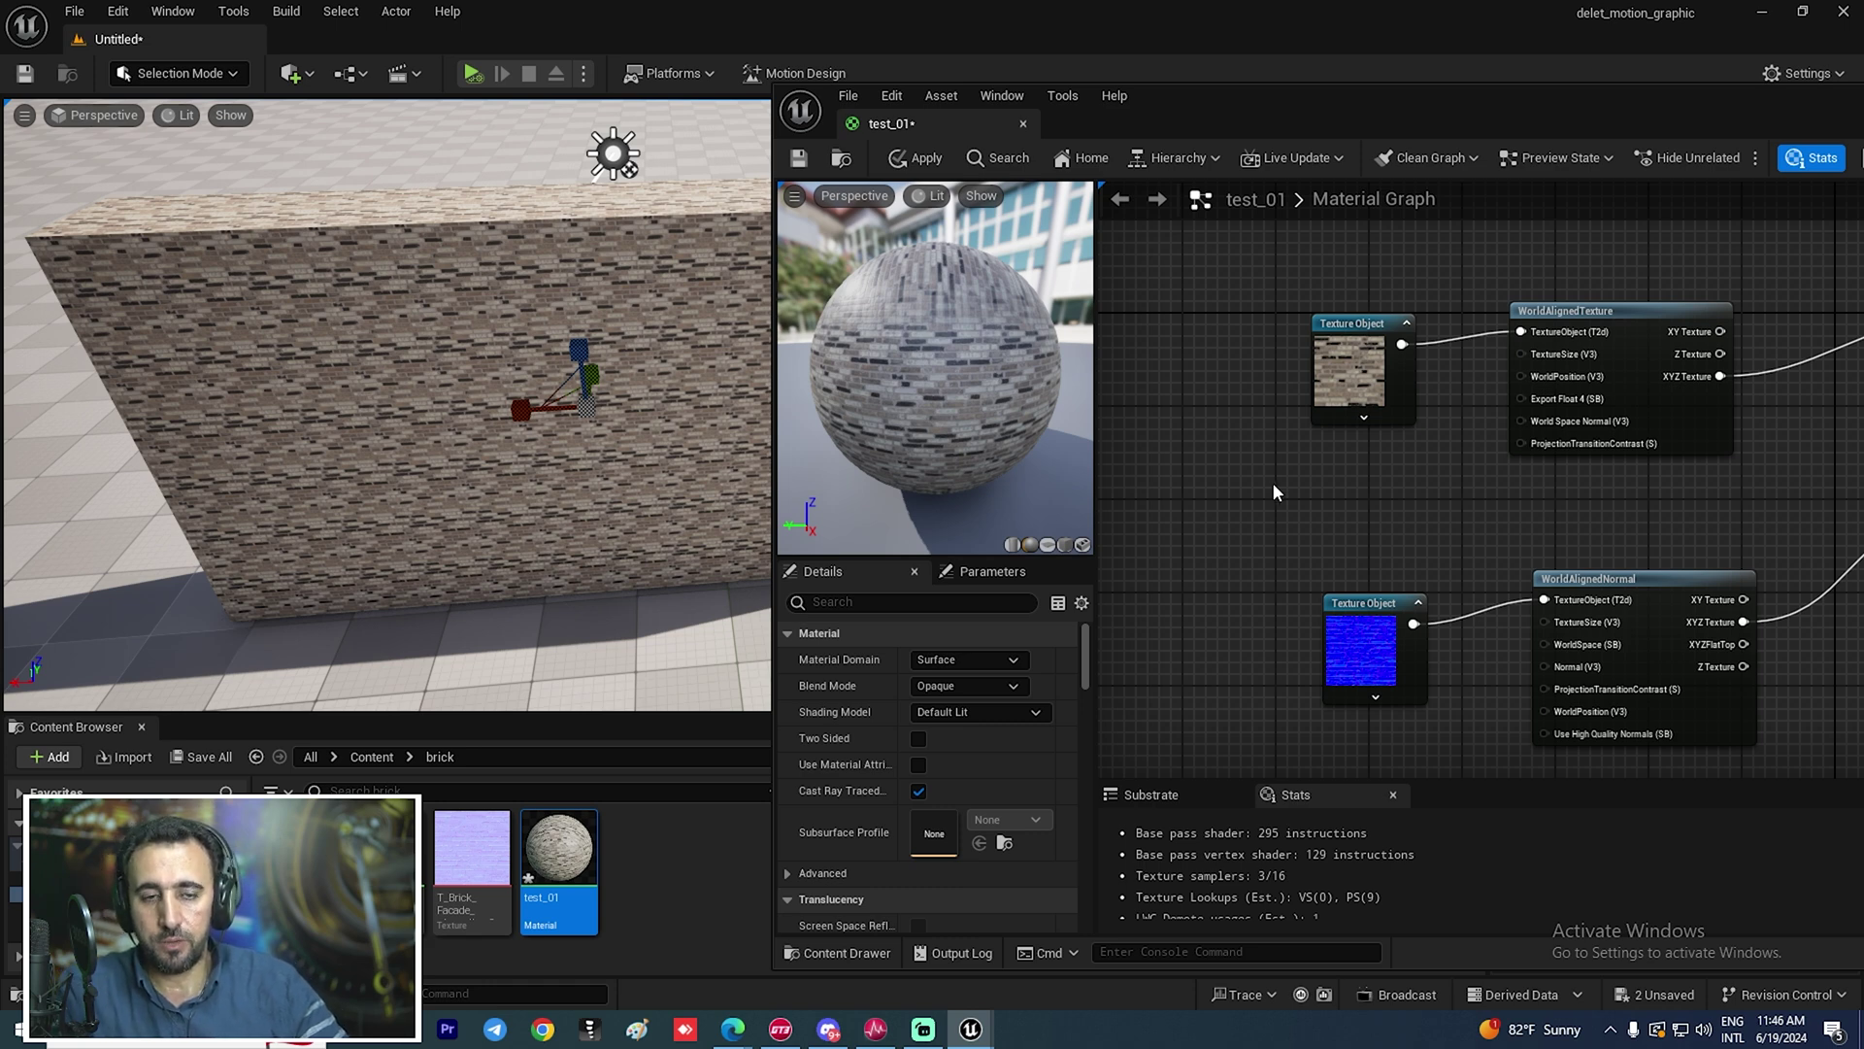
left_click(1272, 482)
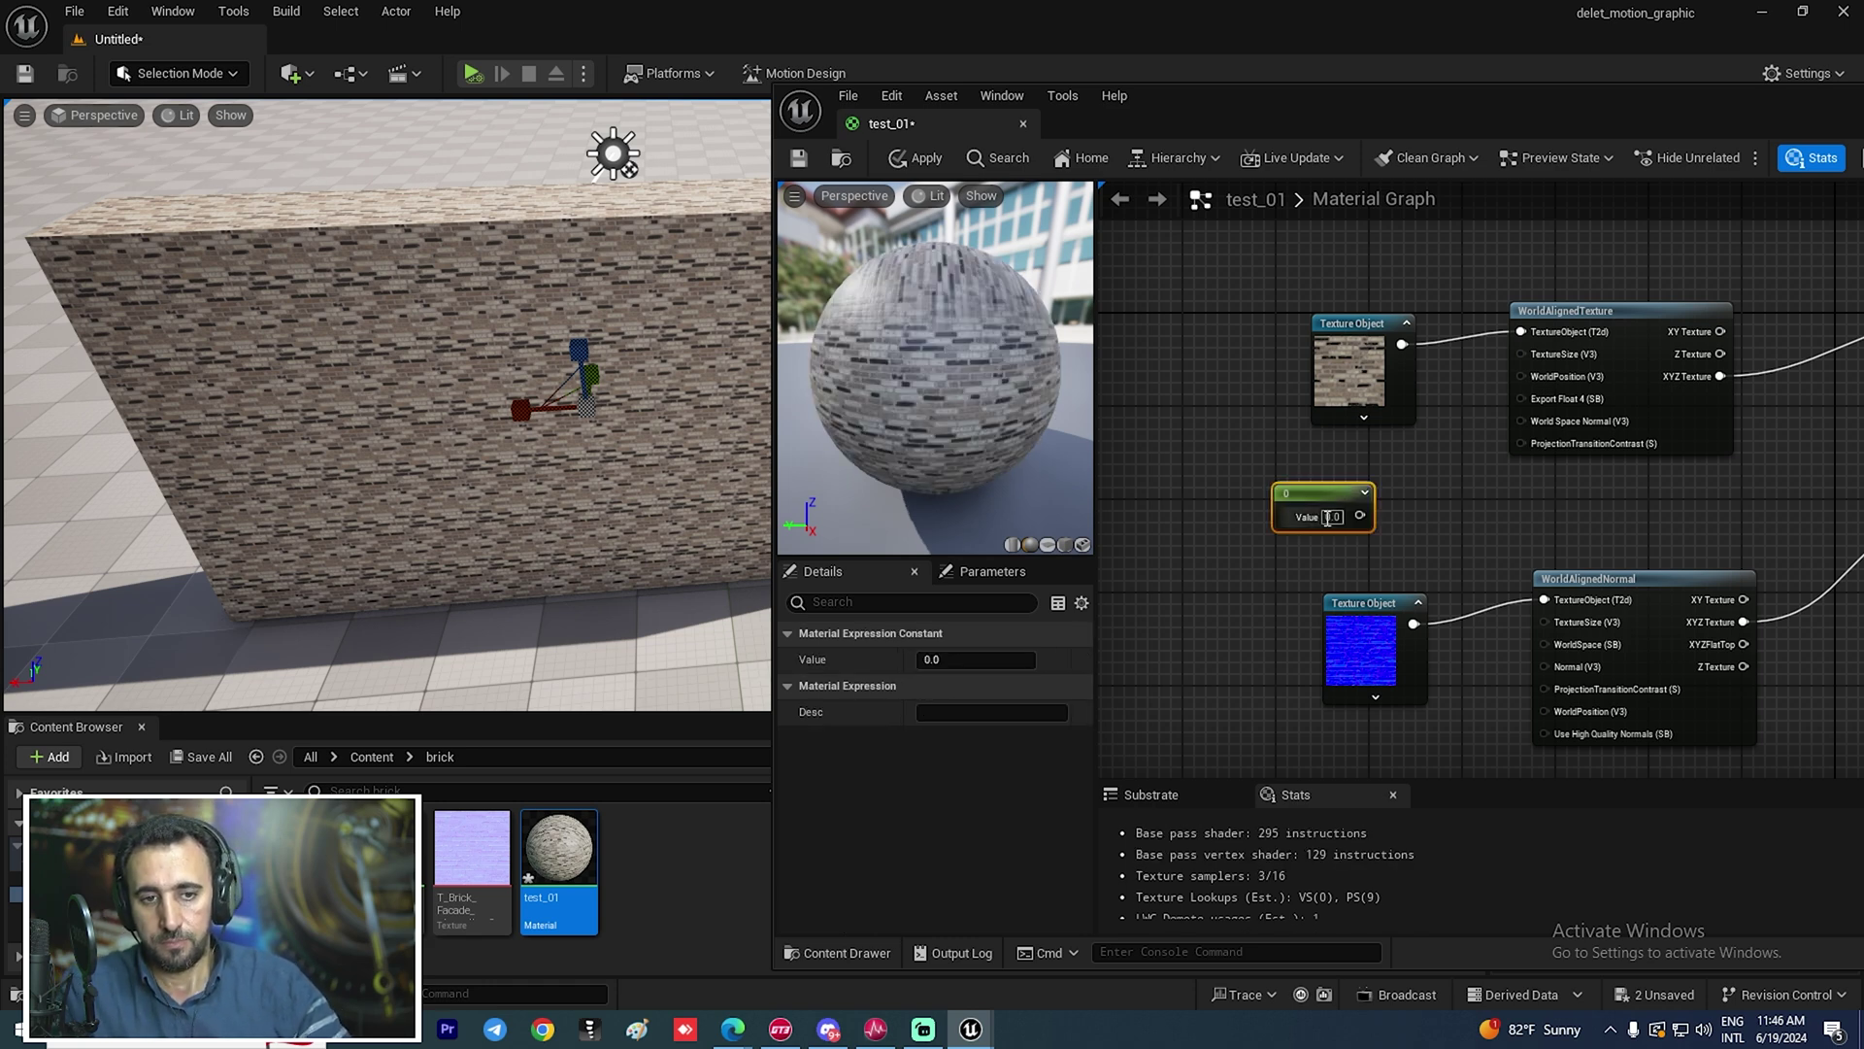
left_click_drag(1556, 379, 1522, 355)
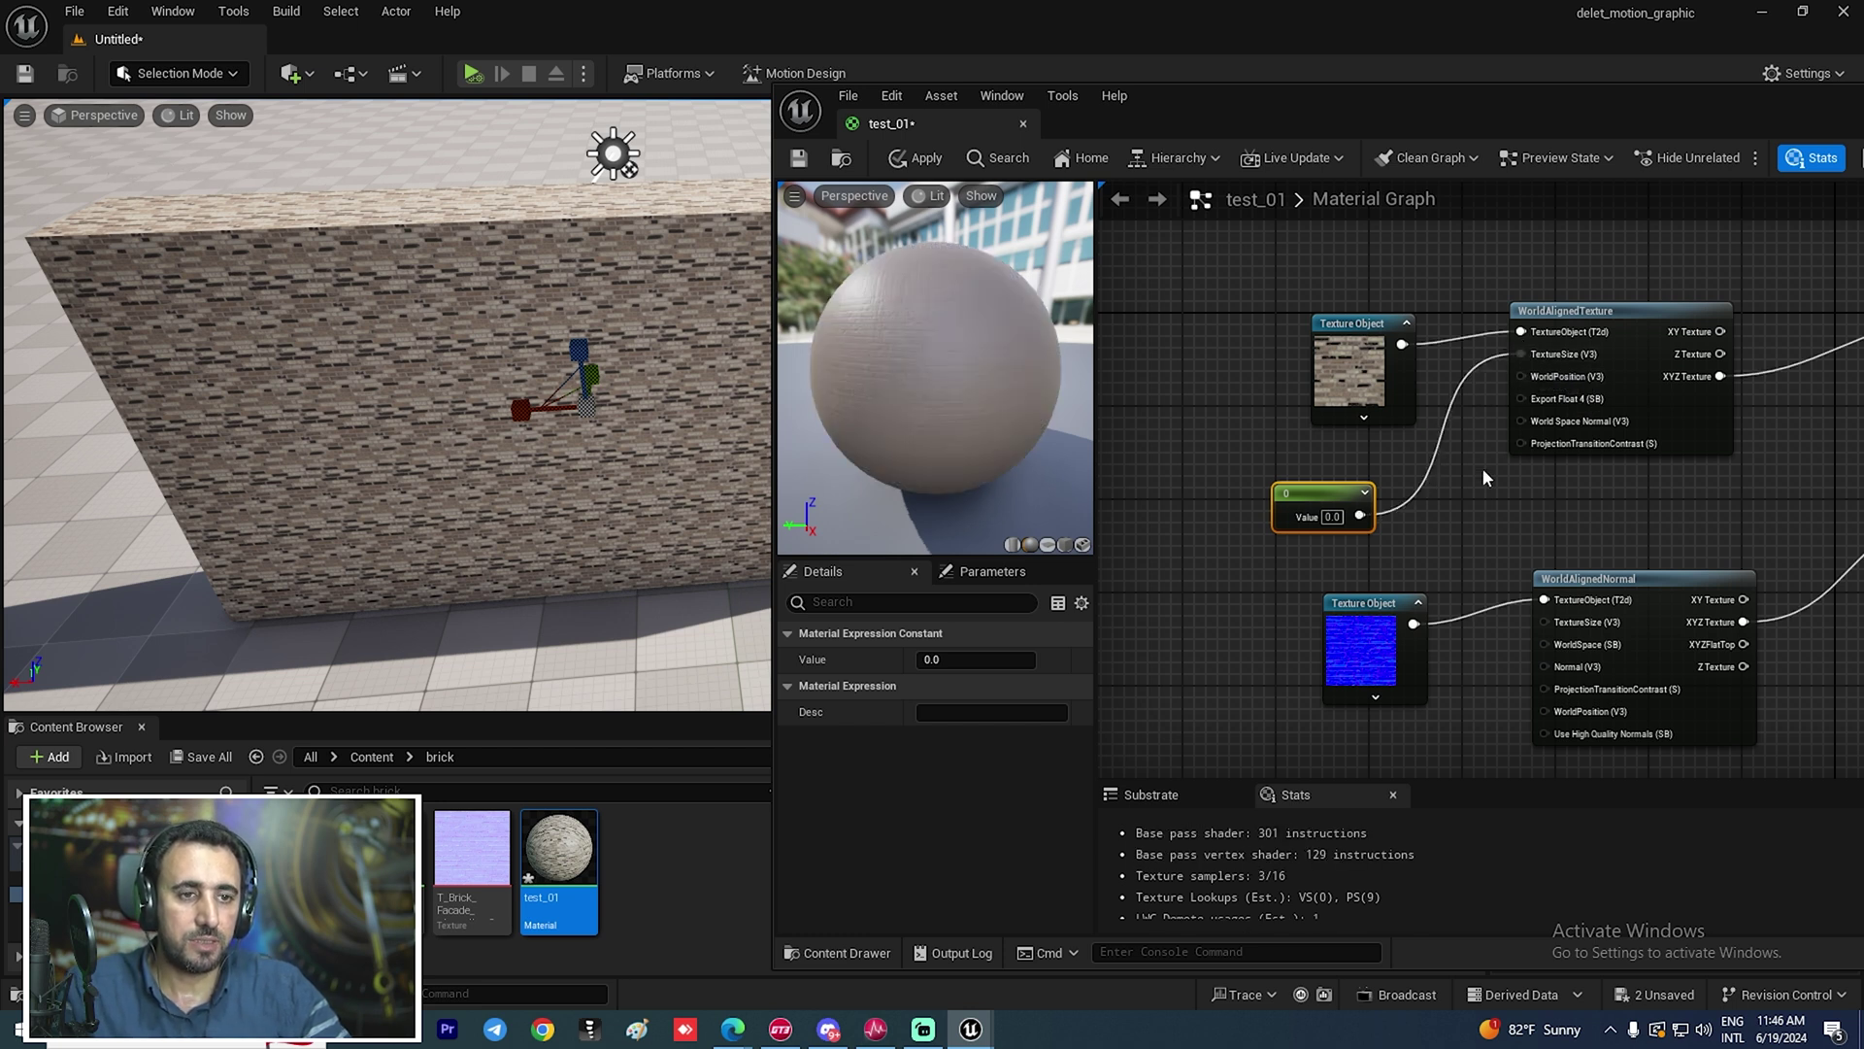
left_click_drag(1361, 516, 1549, 623)
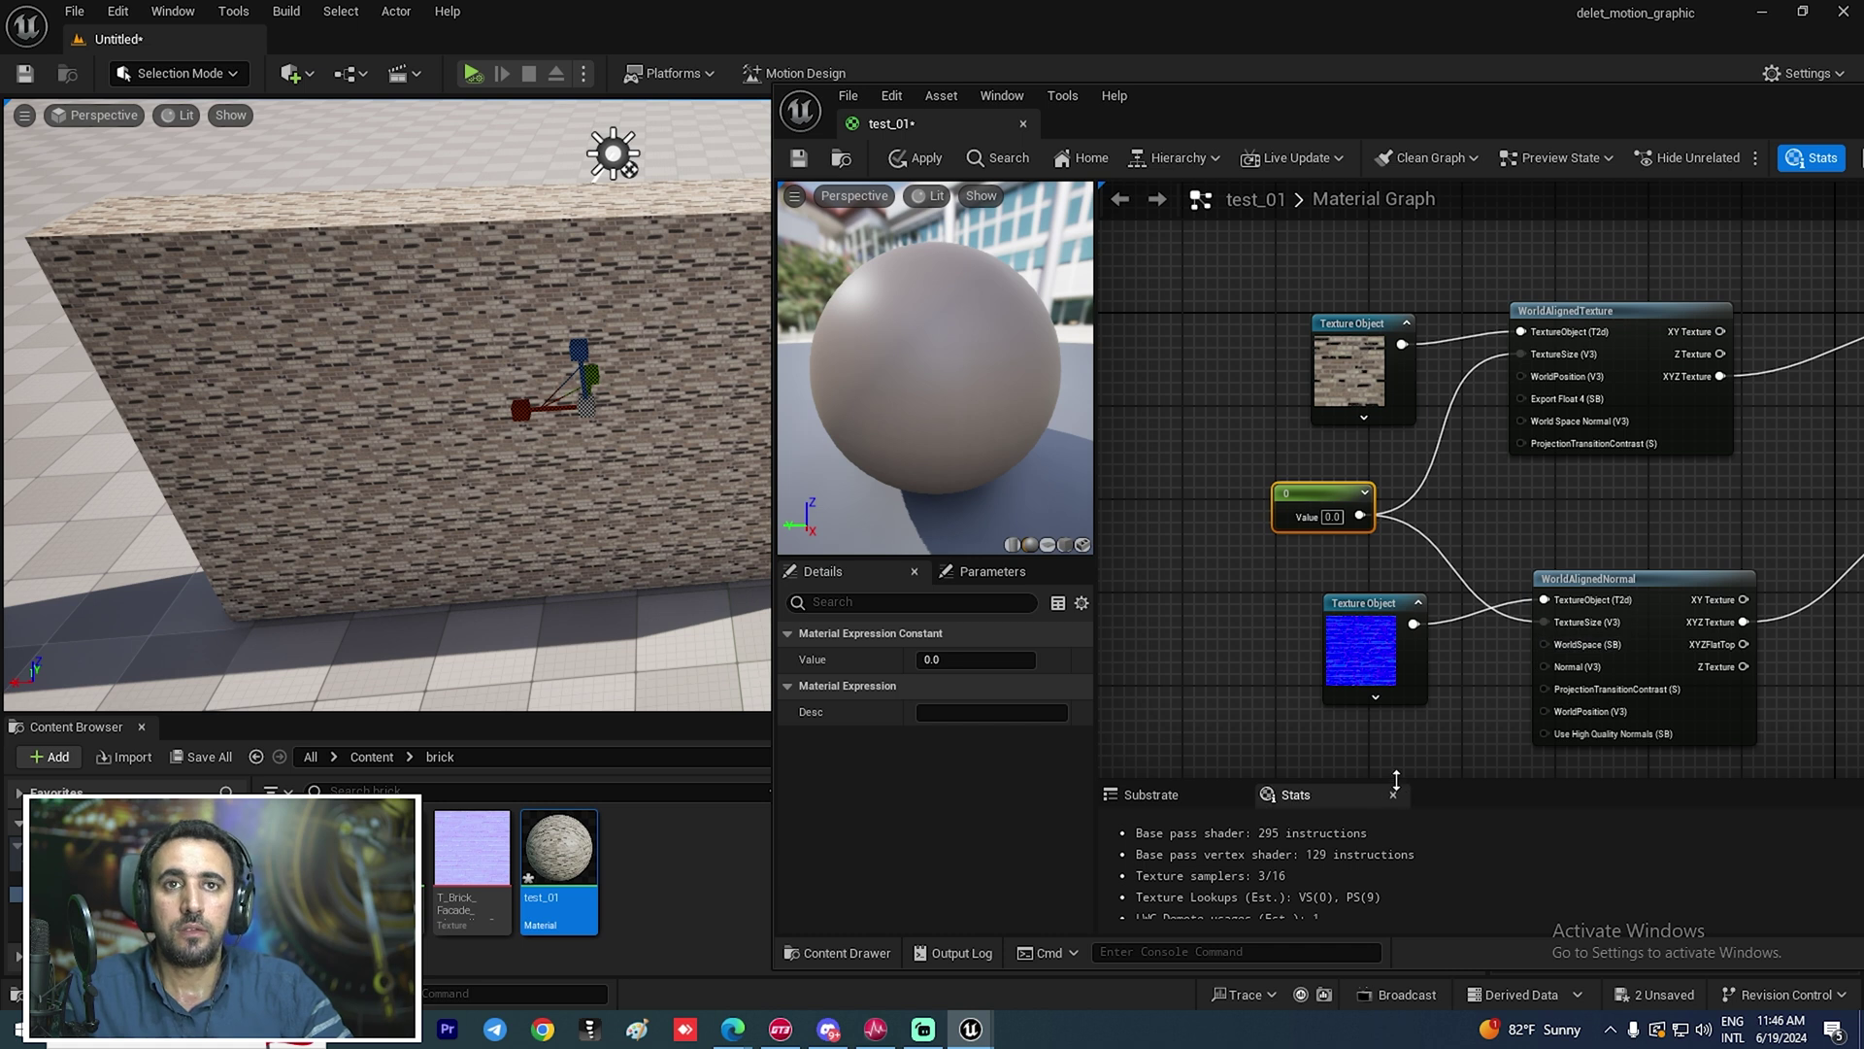
left_click_drag(1318, 502, 1286, 505)
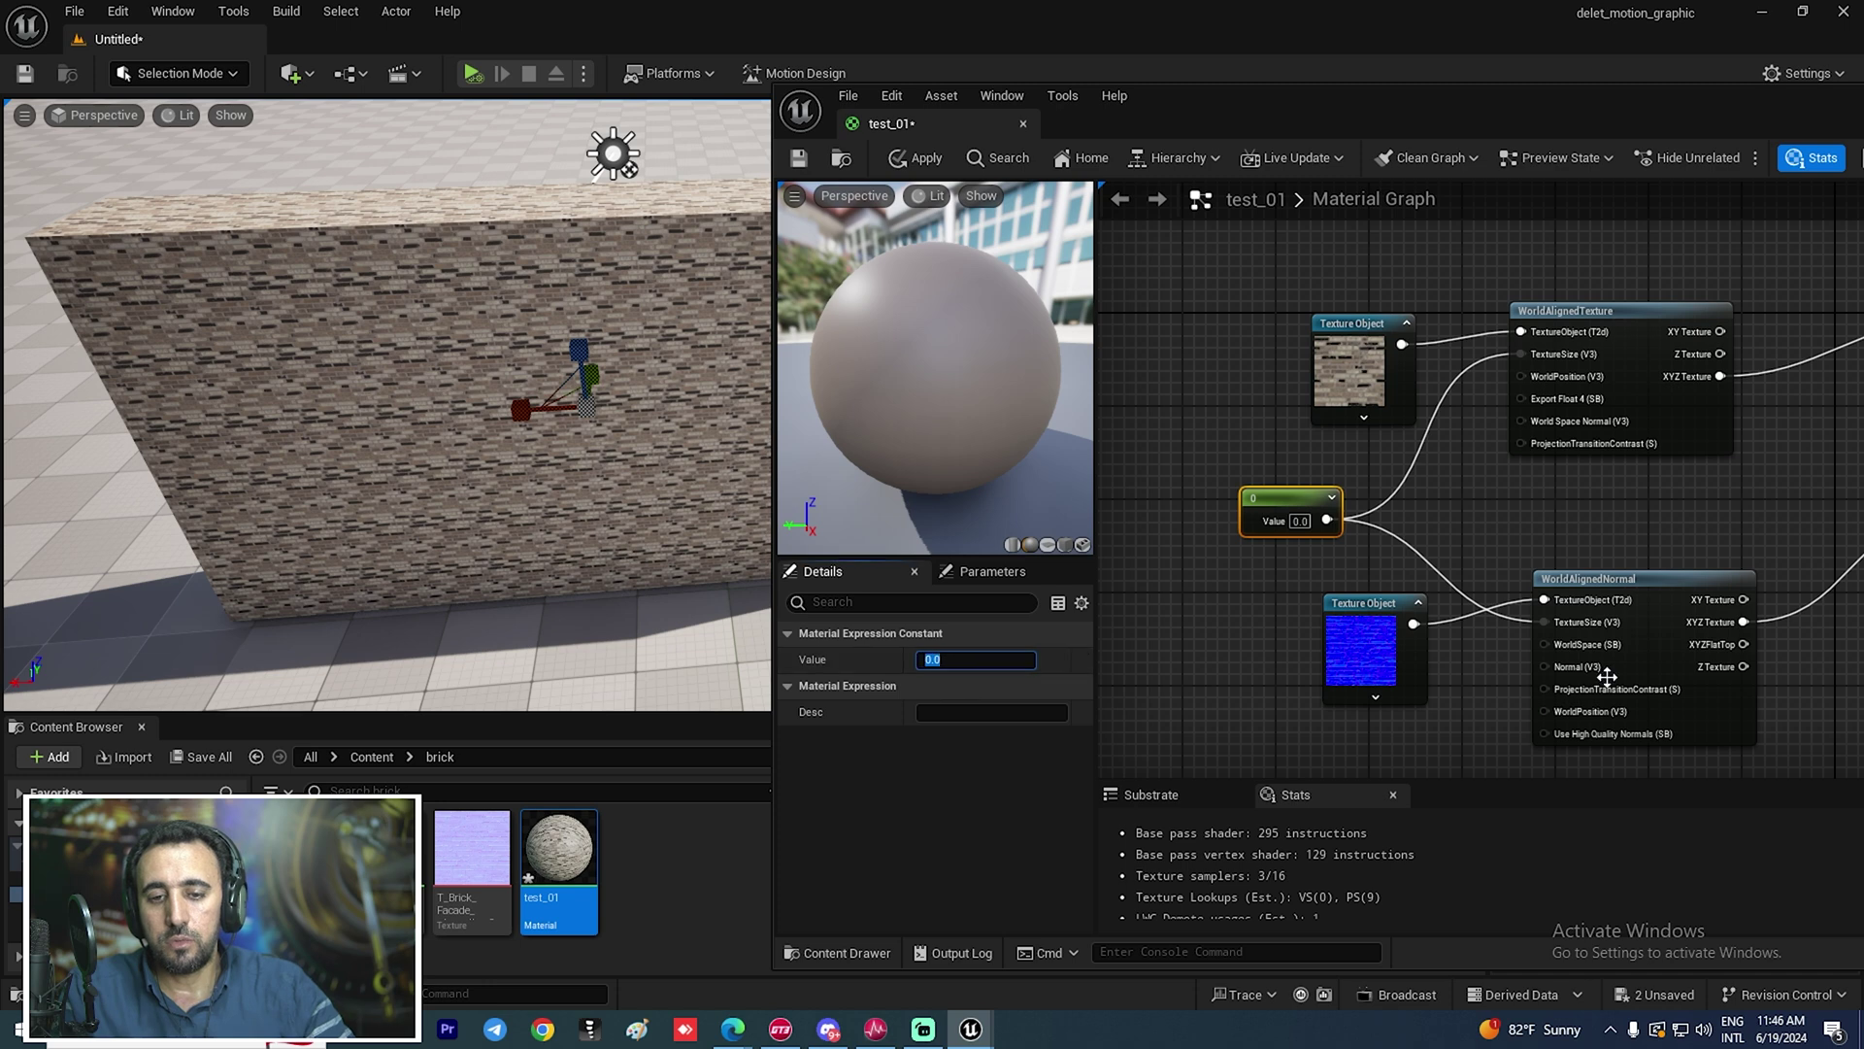
Convert the Constant node to a parameter named "texture size" and apply the material changes
right_click(1277, 498)
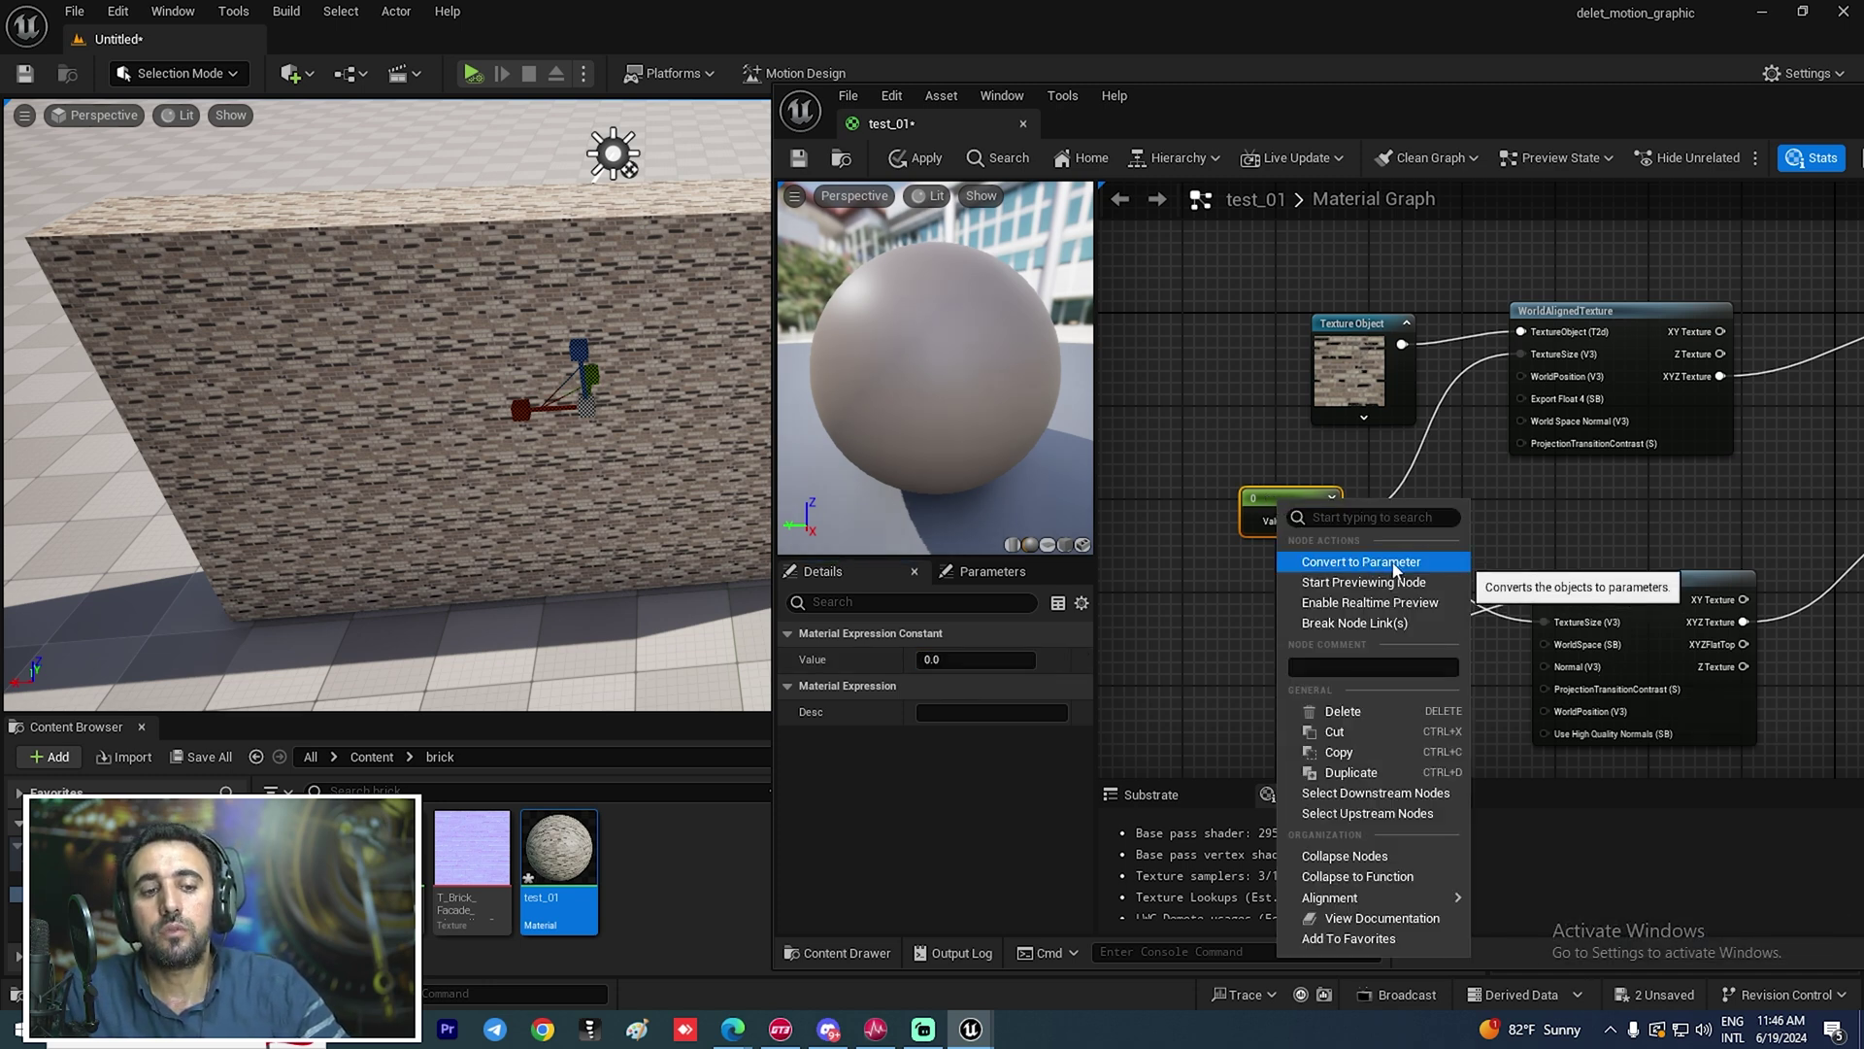
left_click(1394, 563)
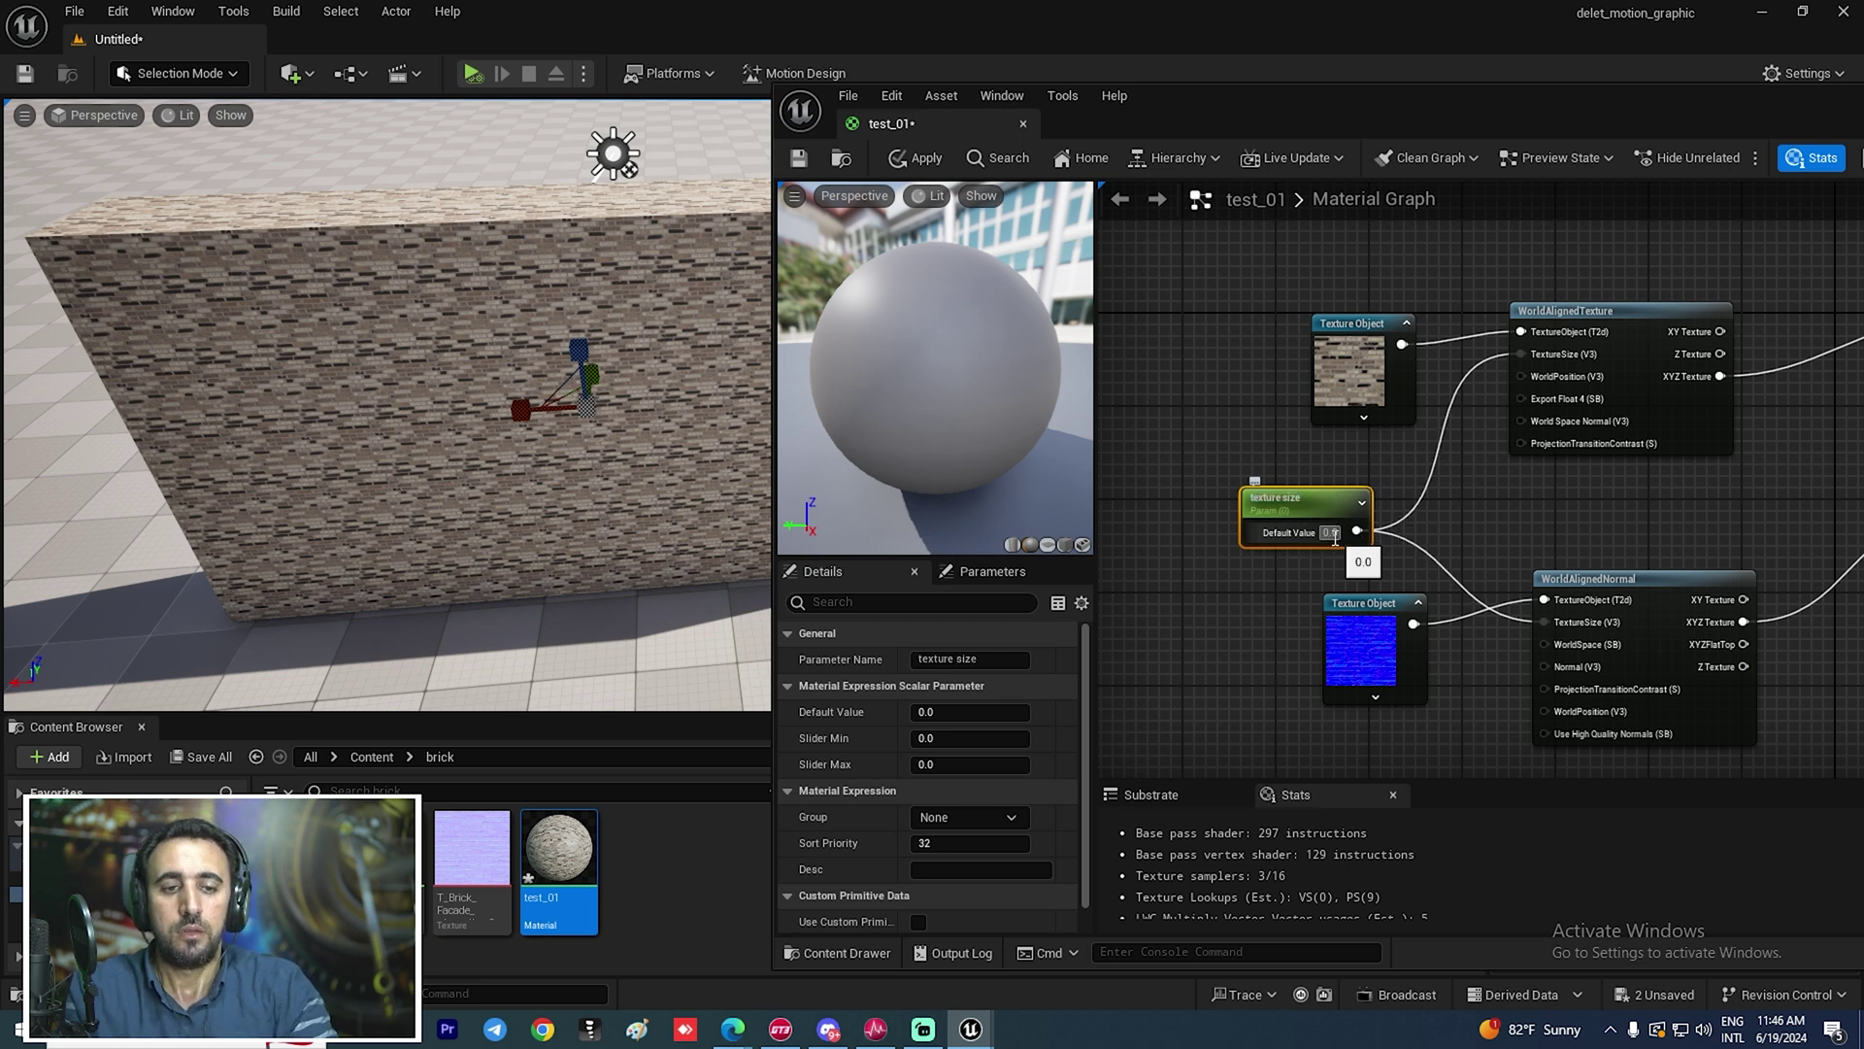
left_click(921, 158)
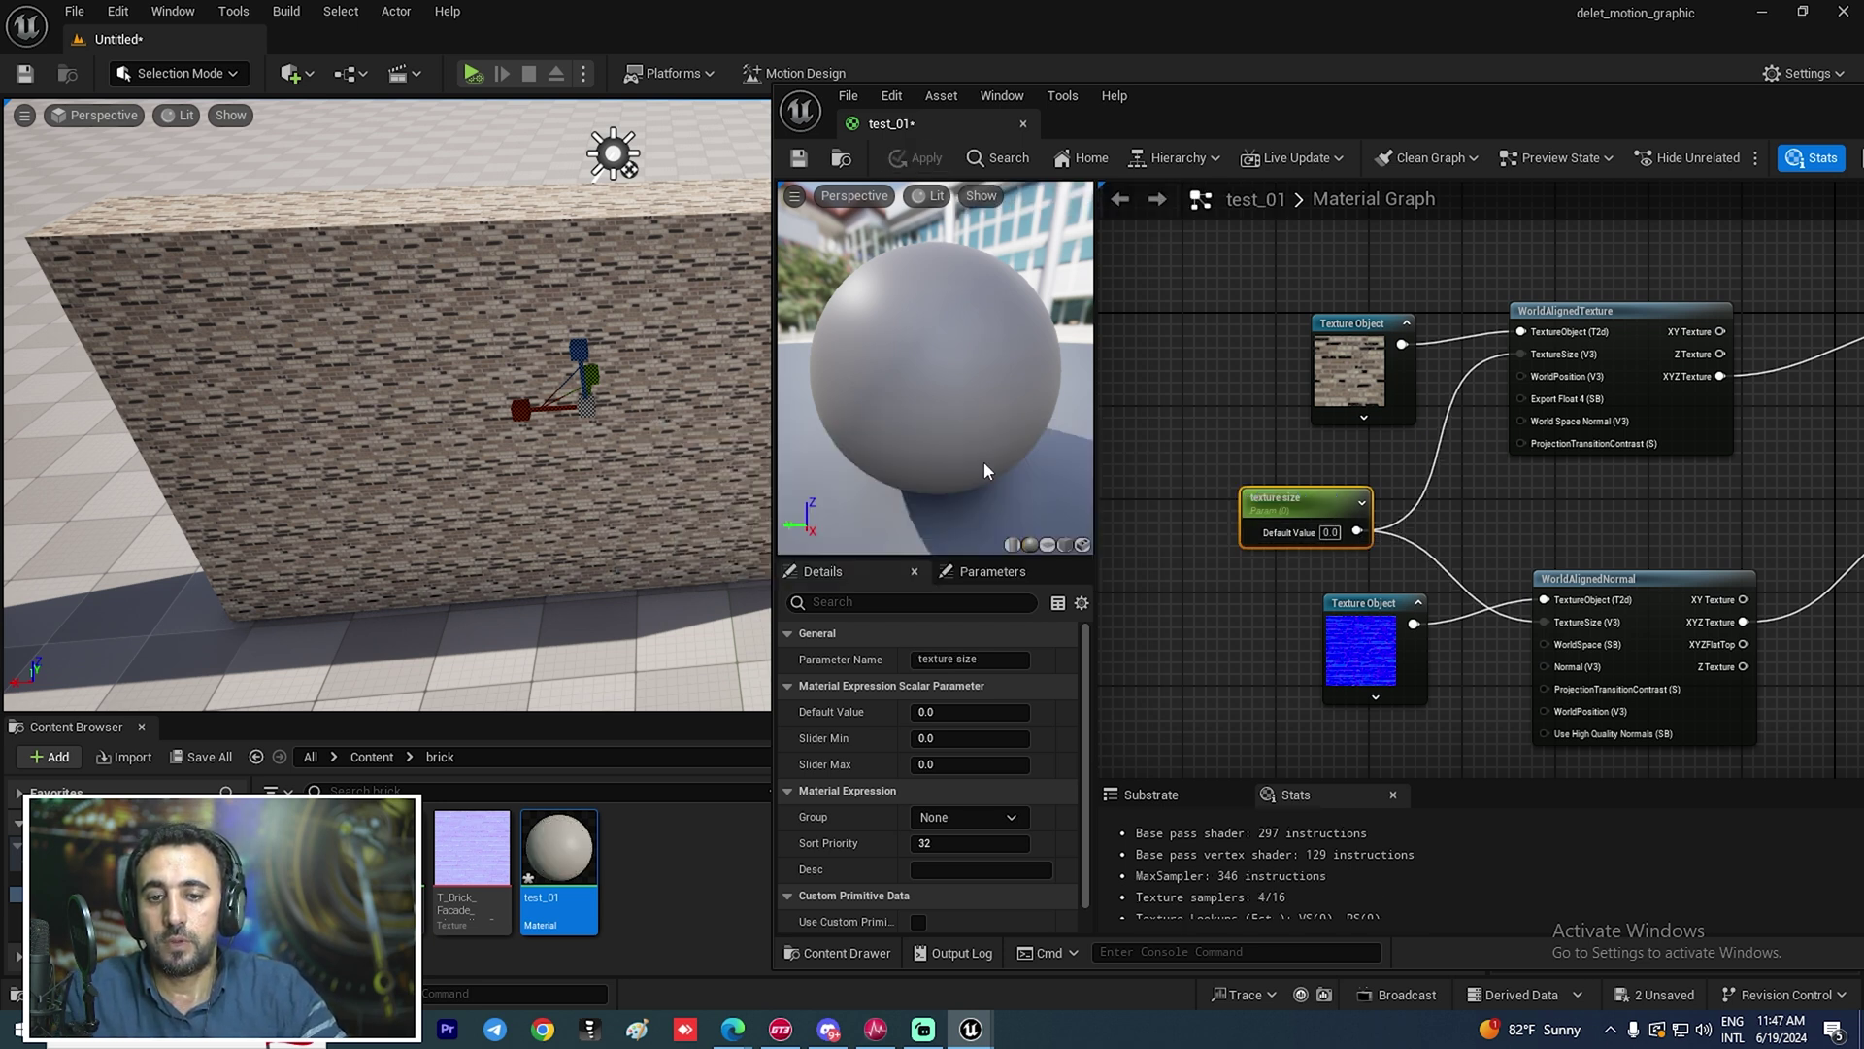
Set the default value of the texture size parameter to about 195 and apply the material changes
right_click_drag(528, 538, 591, 570)
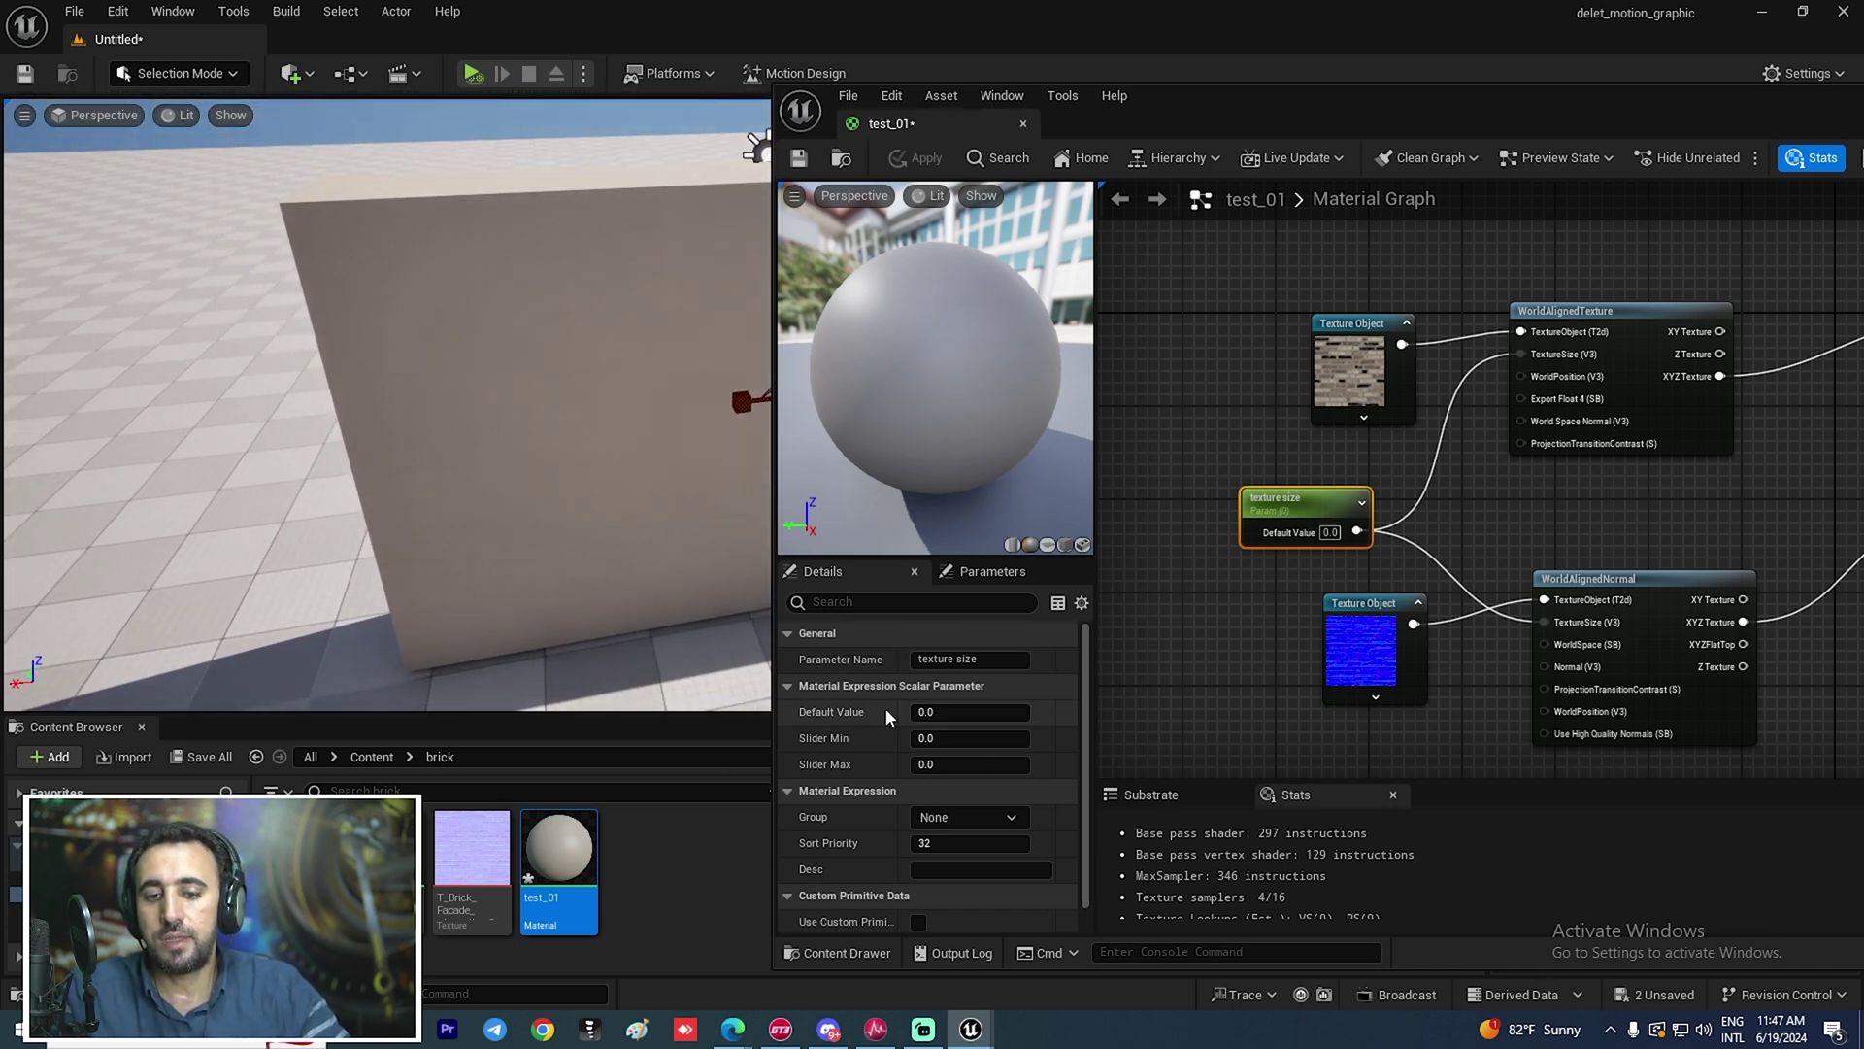
left_click_drag(932, 712, 1000, 712)
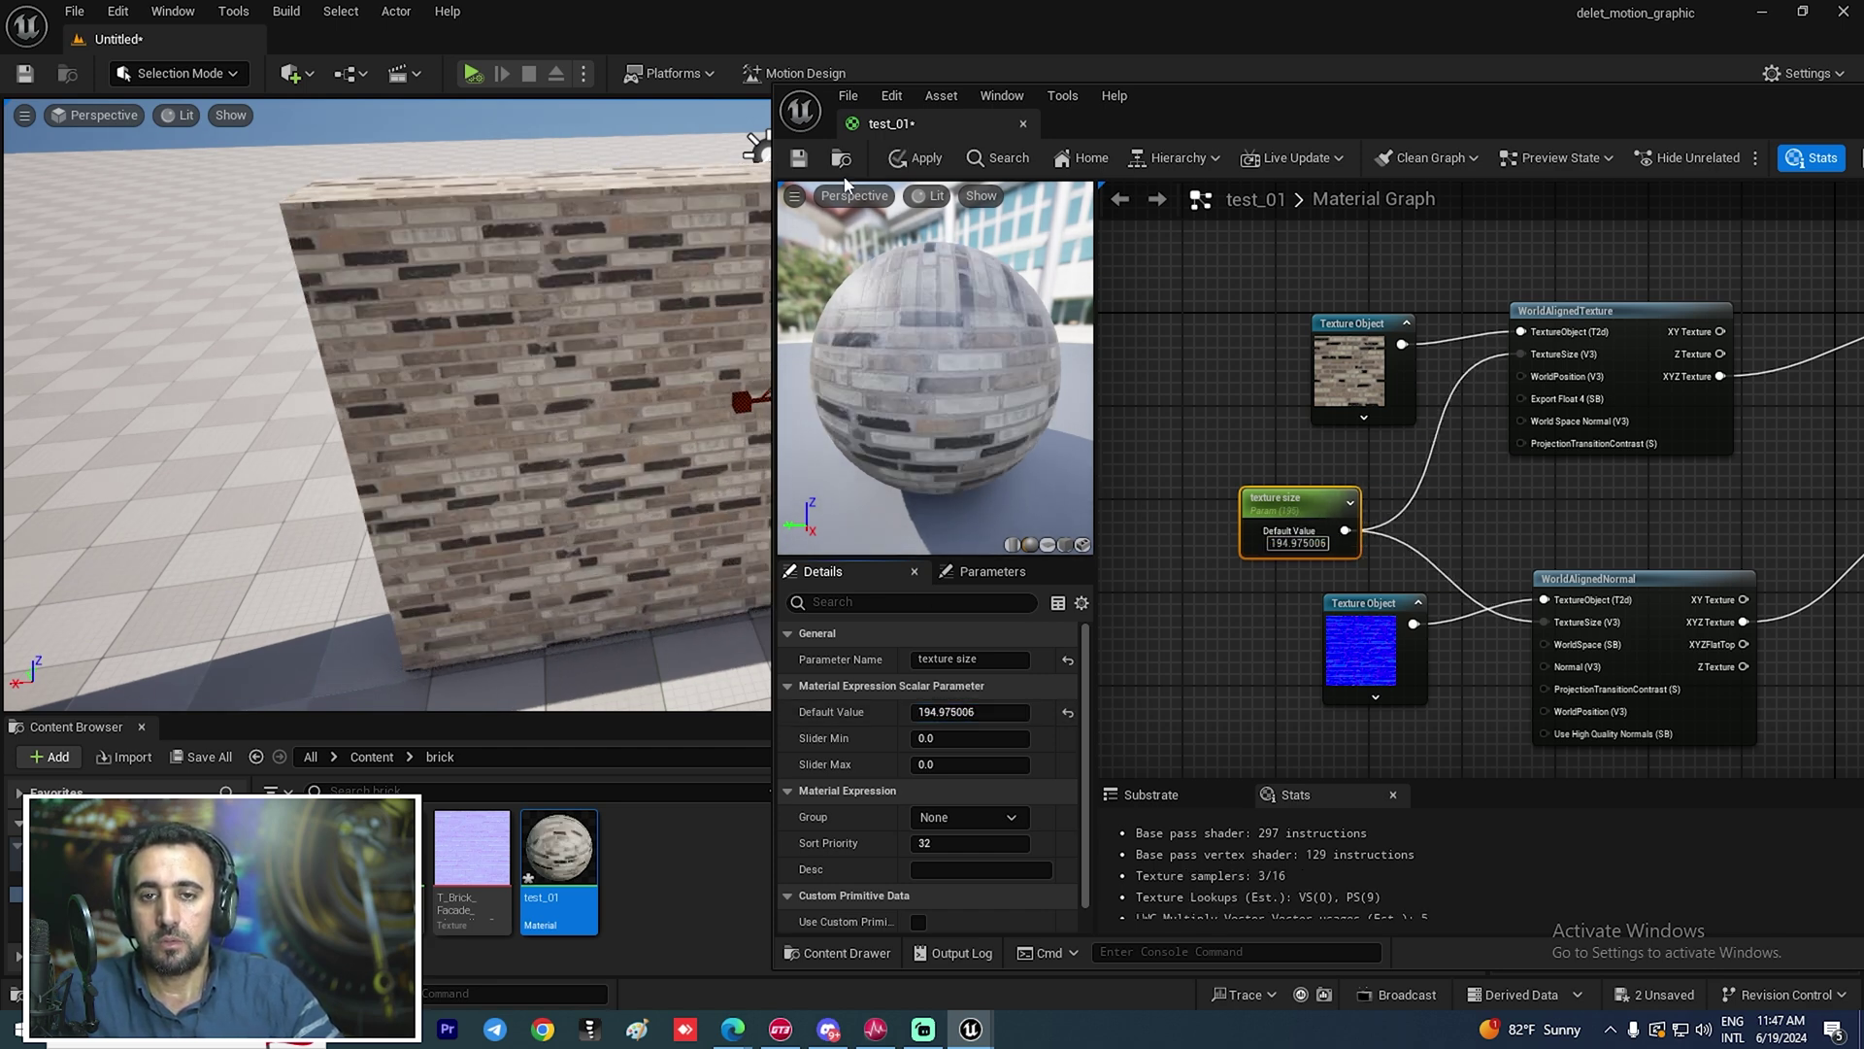
left_click(916, 157)
Minimize the material editor, scale the wall to about 19.5 in X and 11.5 in Z, and inspect its bricks
left_click_drag(1163, 135, 1344, 334)
left_click(1592, 290)
mouse_move(906, 380)
right_mouse_down()
mouse_move(835, 335)
mouse_move(922, 427)
mouse_move(906, 381)
right_mouse_up()
key("s")
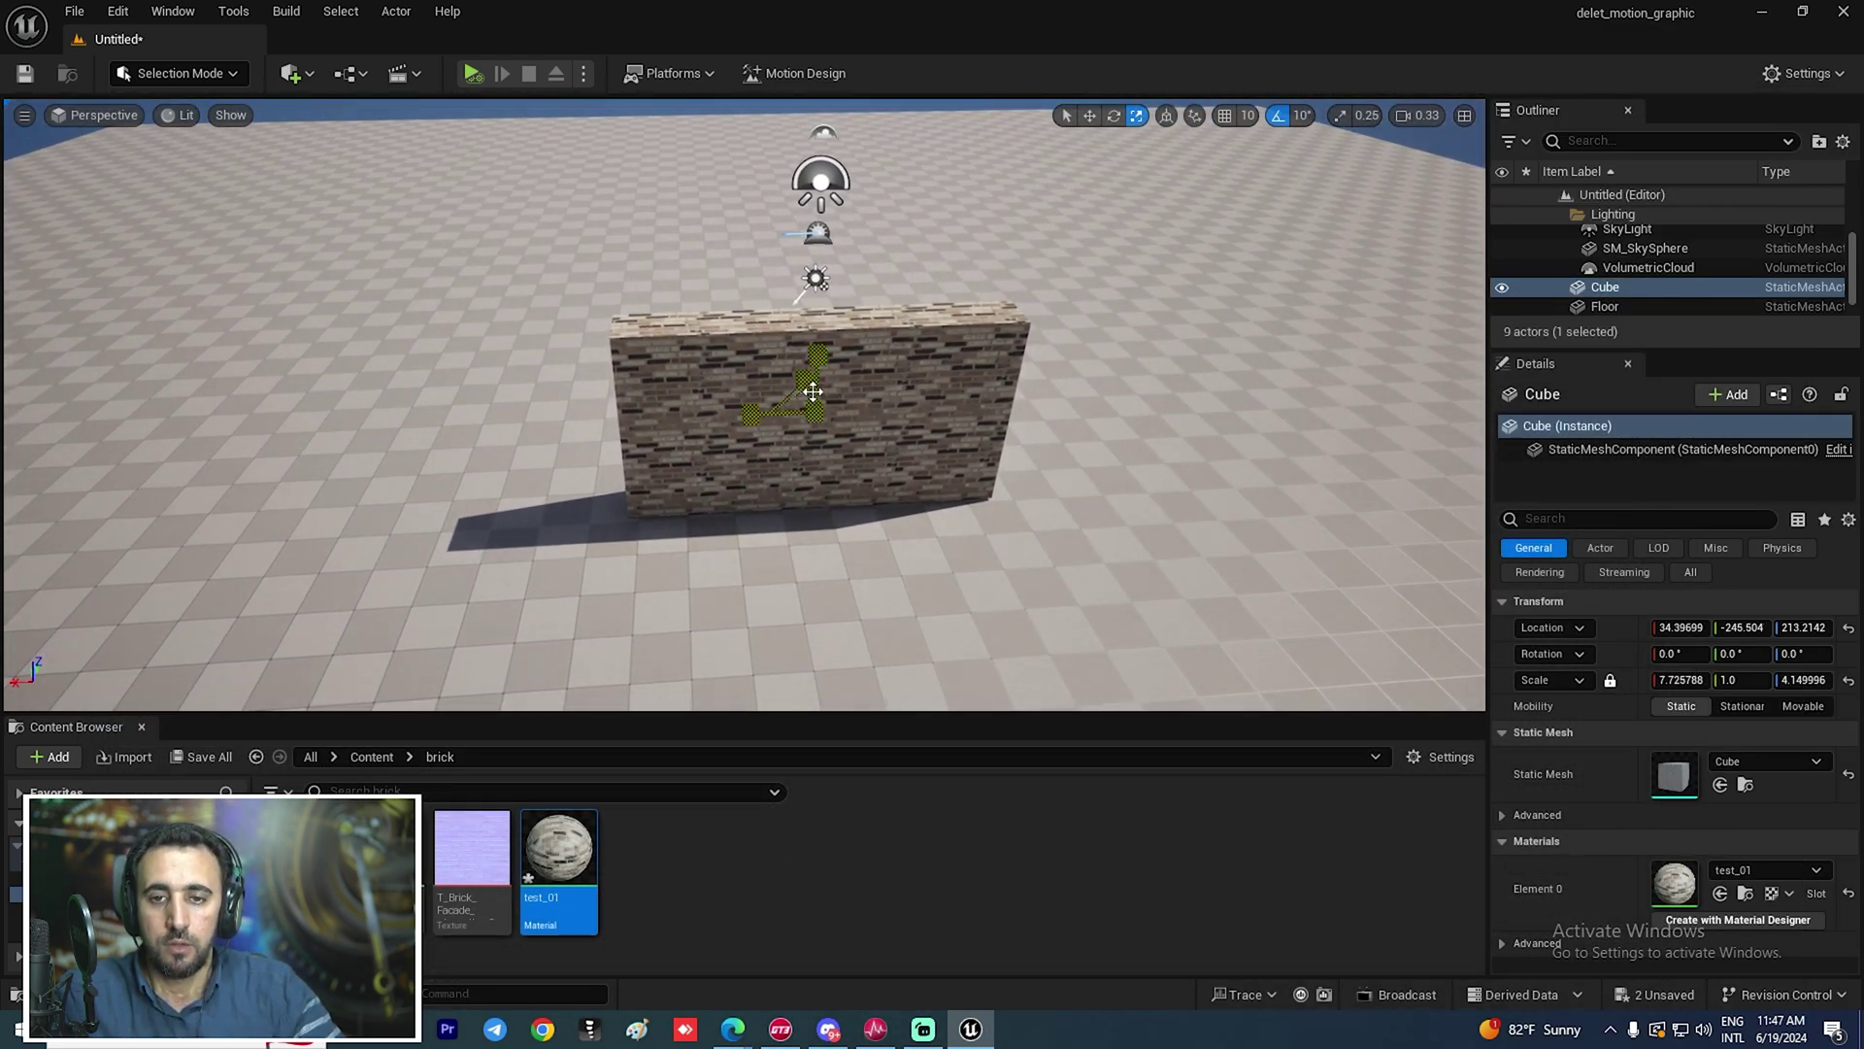
left_click_drag(830, 352, 701, 422)
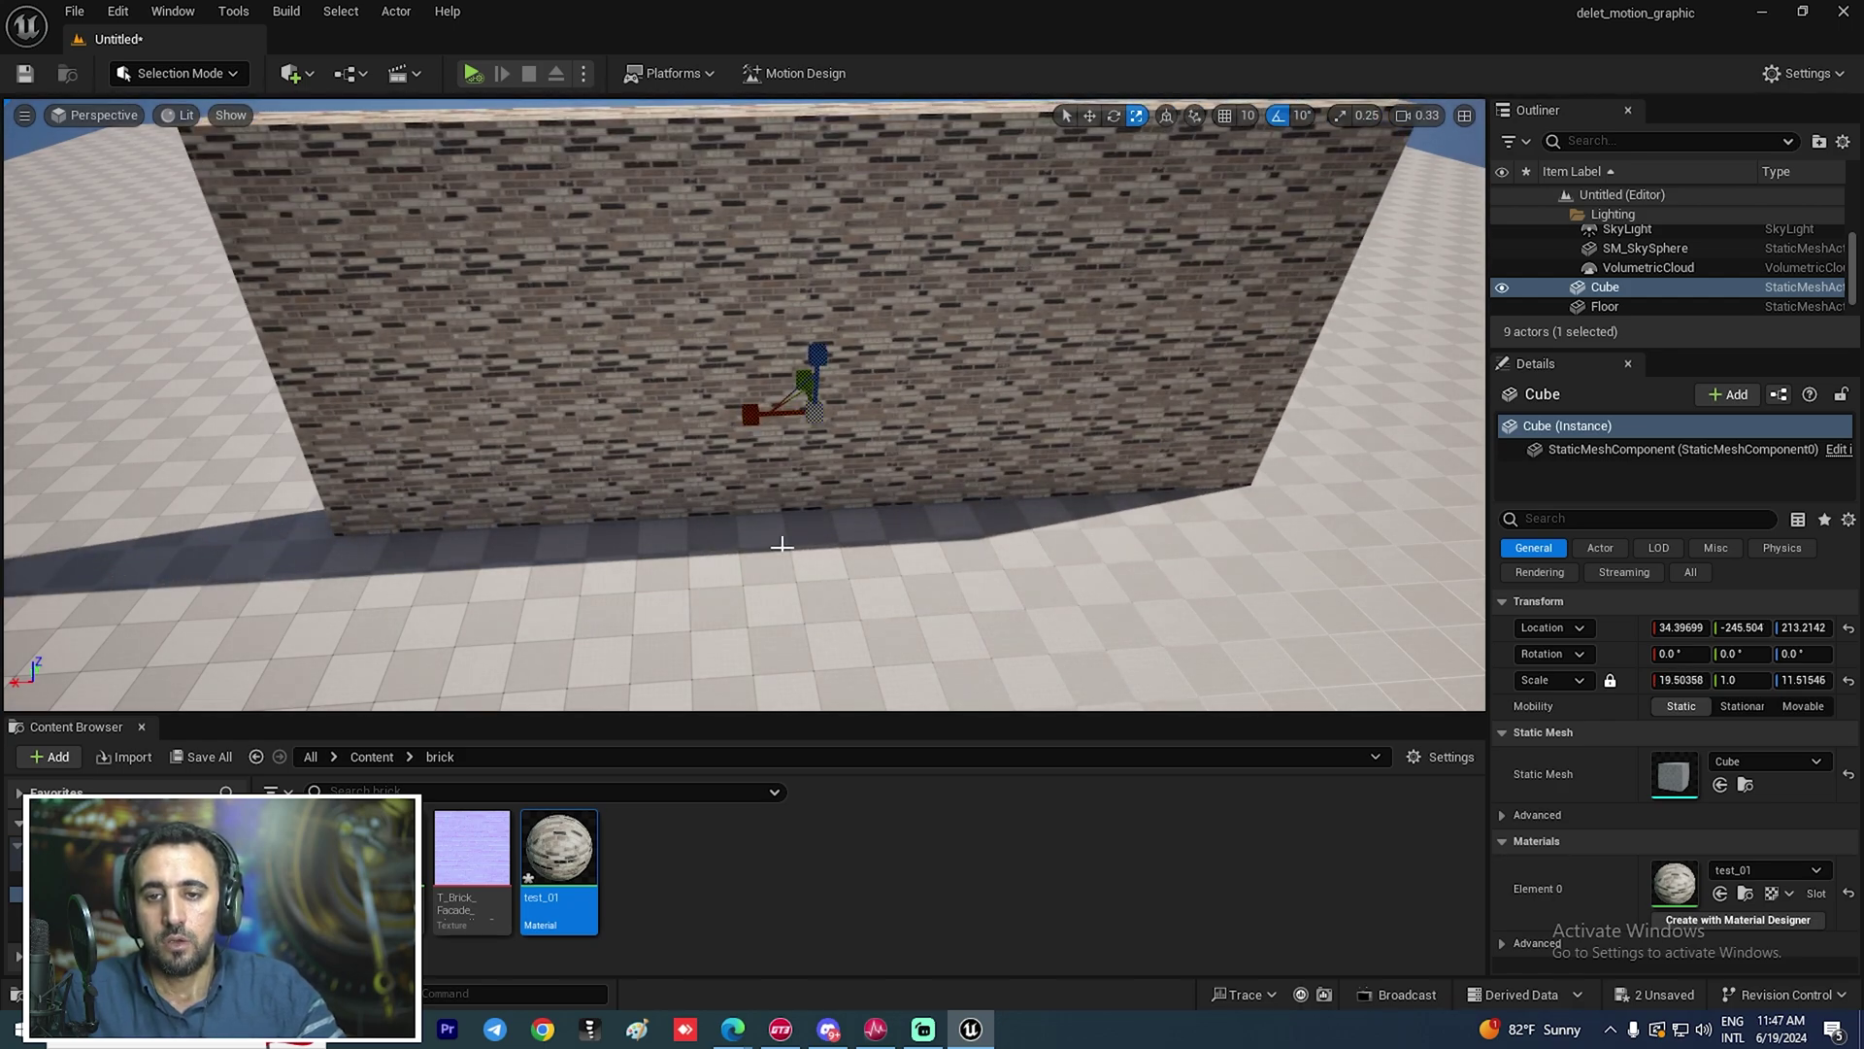
key("w")
right_click_drag(701, 423, 752, 388)
key("s")
right_click_drag(631, 427, 788, 555)
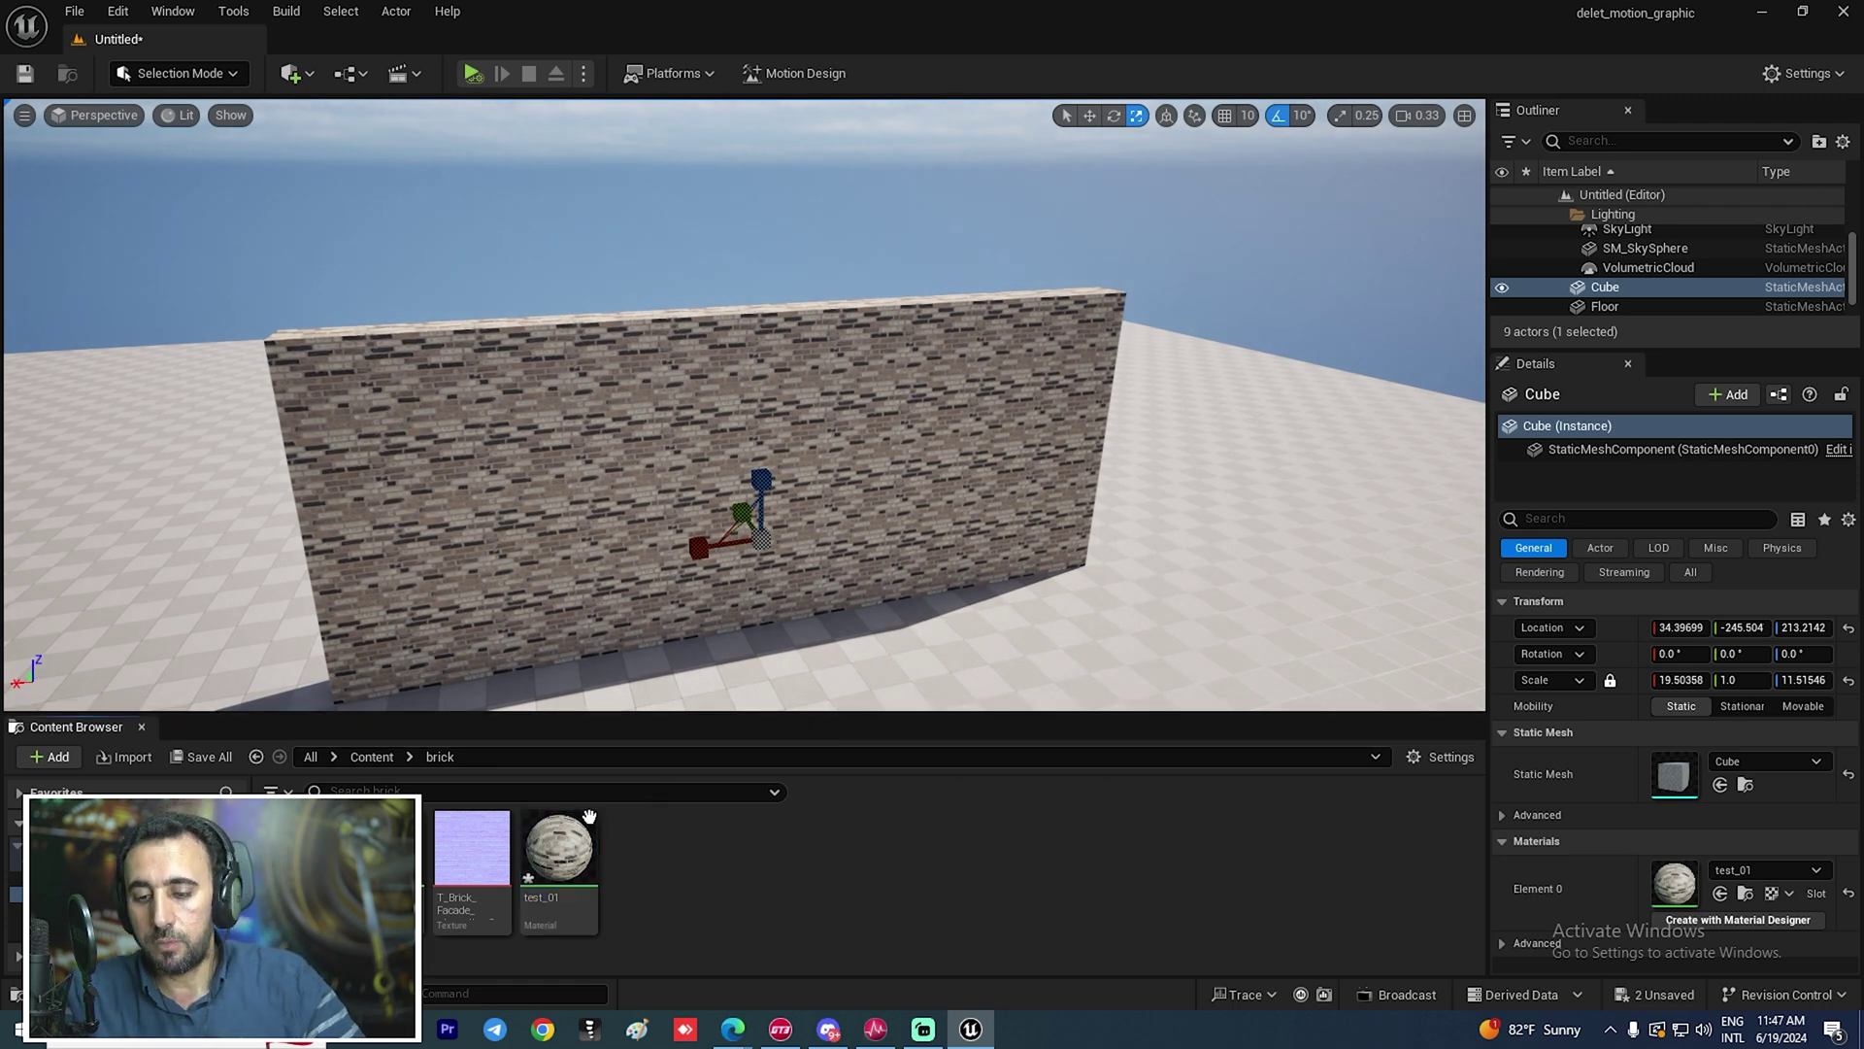
Create a material instance from the test_01 material in the brick folder
left_click(714, 526)
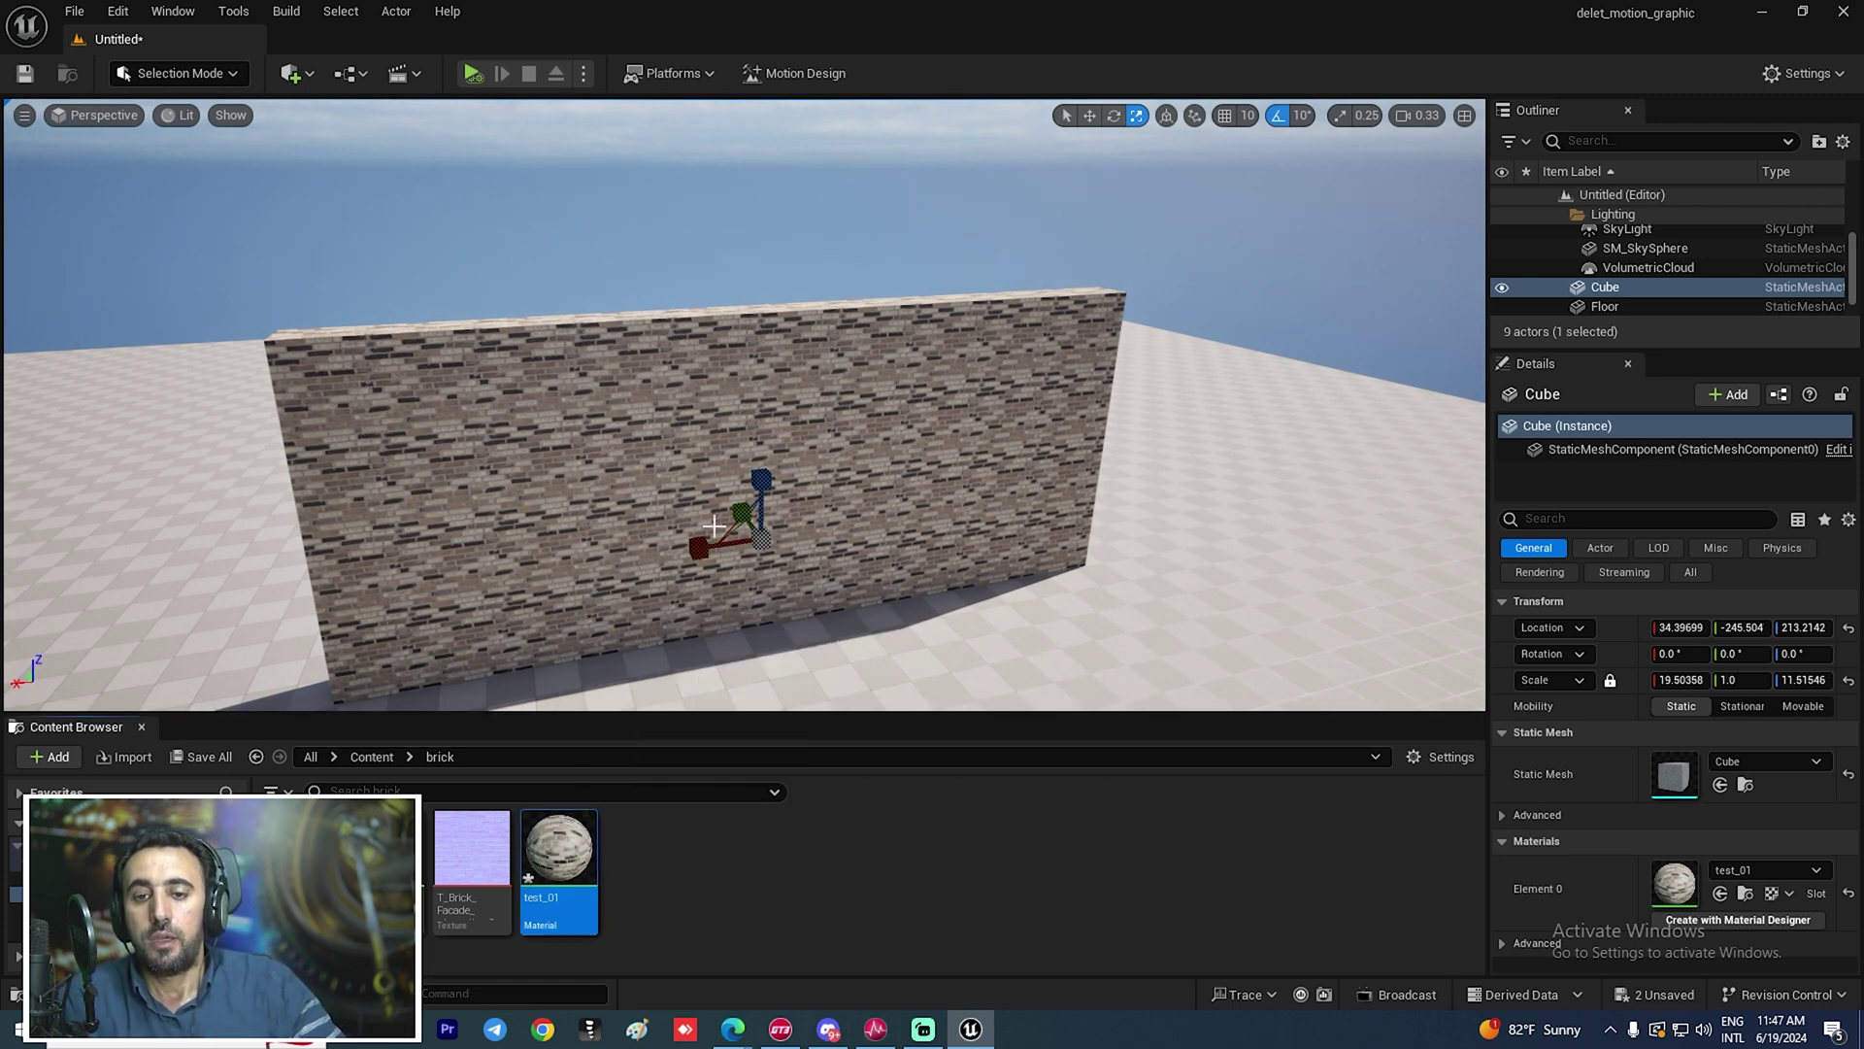
right_click(558, 850)
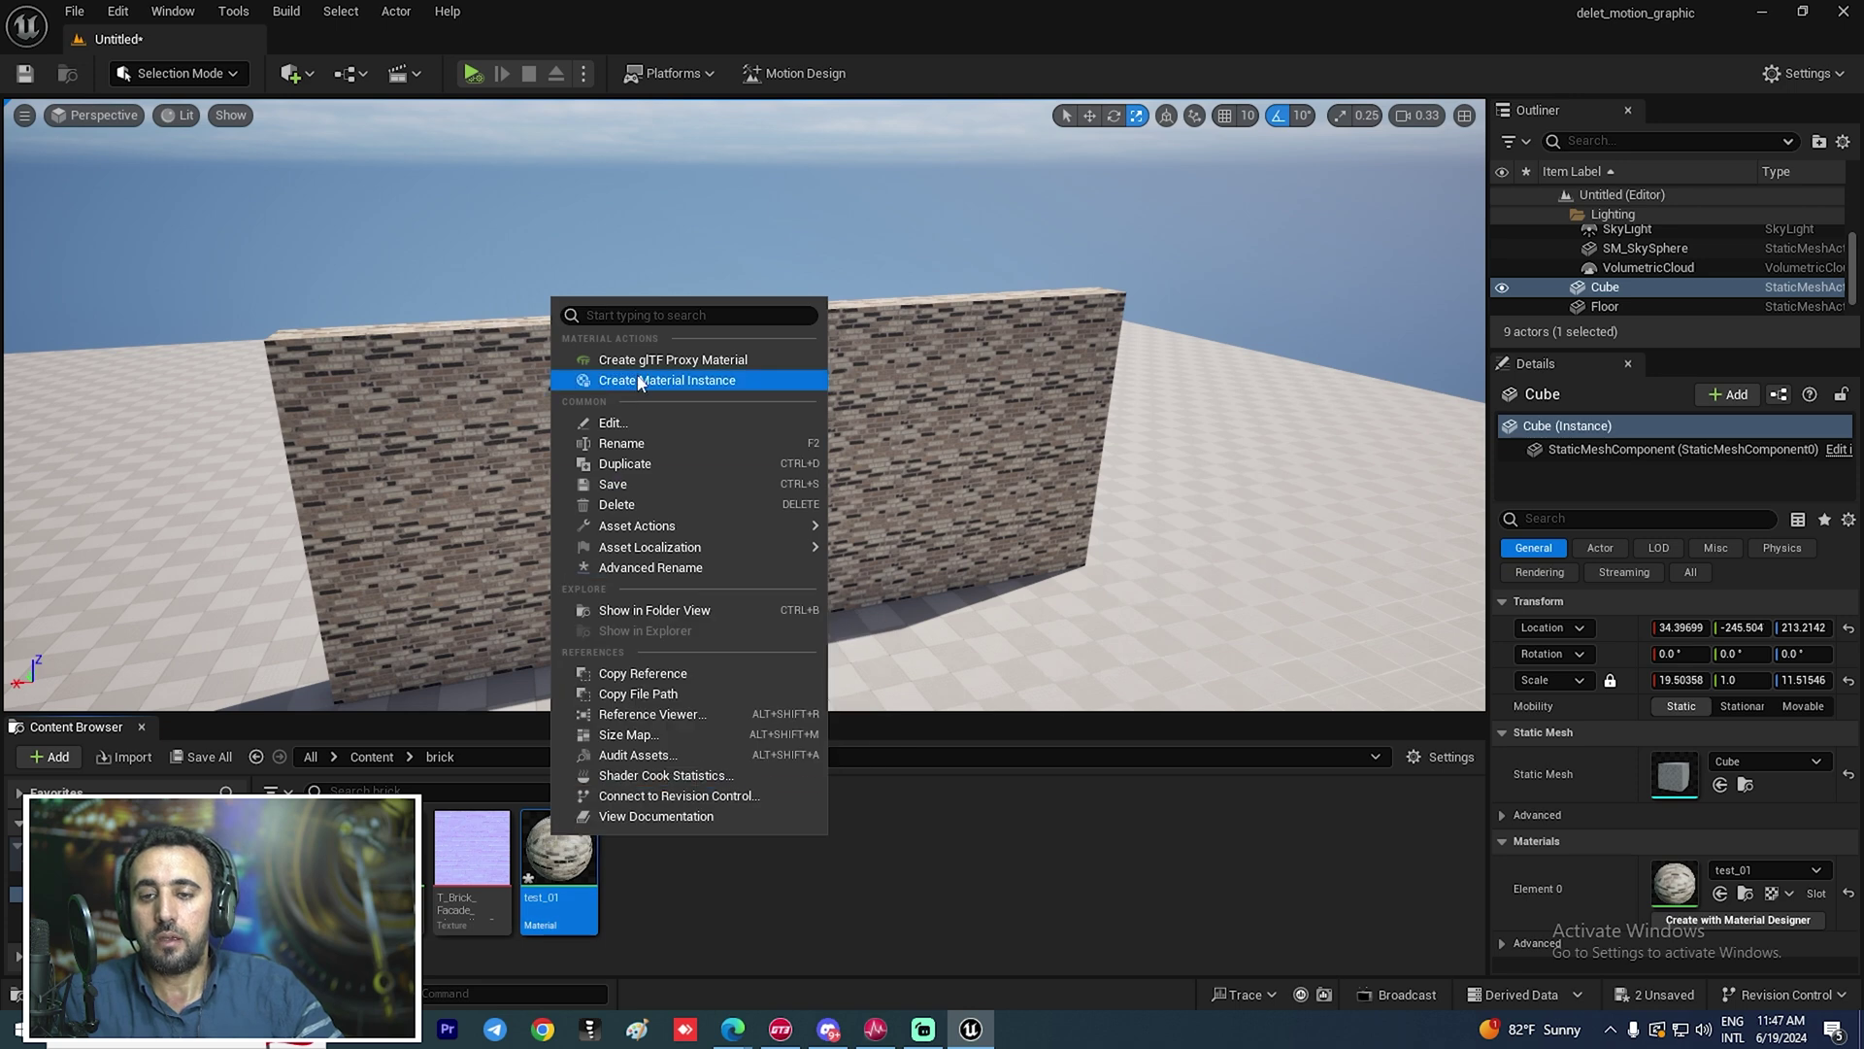
left_click(686, 386)
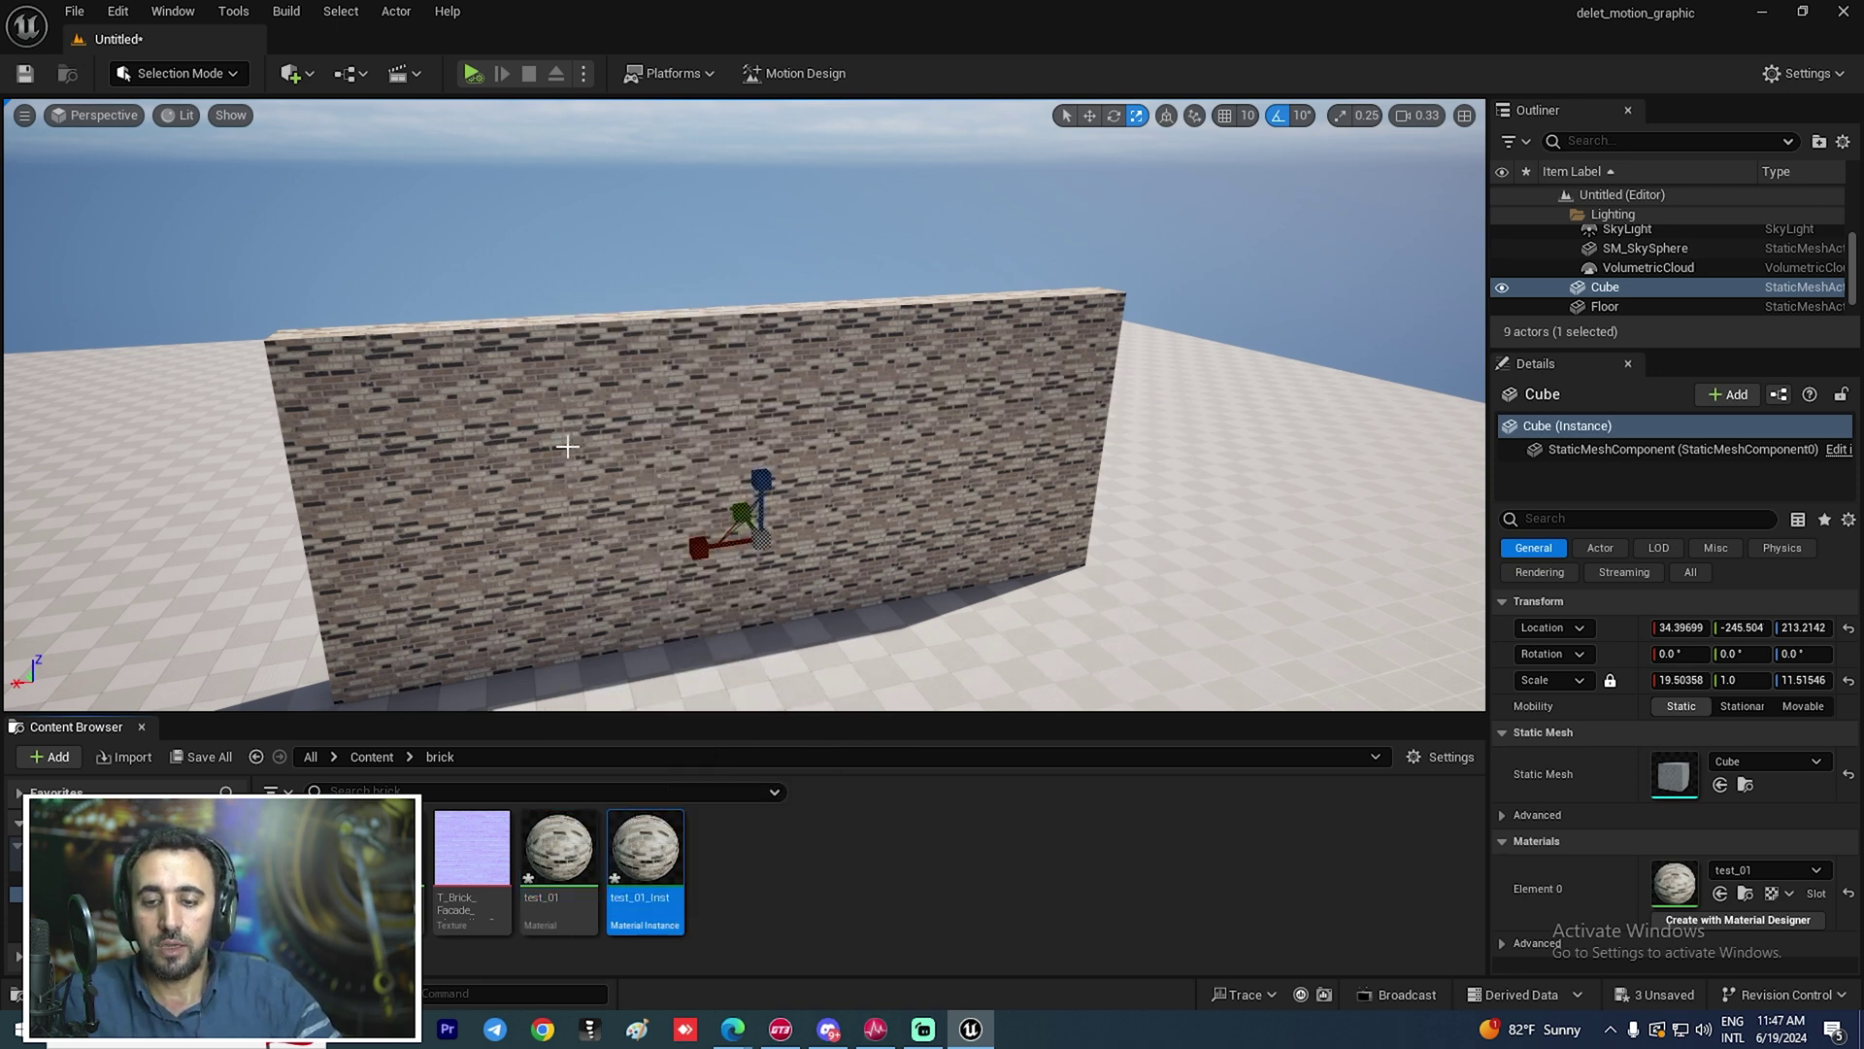
Duplicate the wall to about X -1037, Y -1187 in front of the original and assign test_01_Inst to the copy
right_click_drag(553, 427, 656, 513)
key("w")
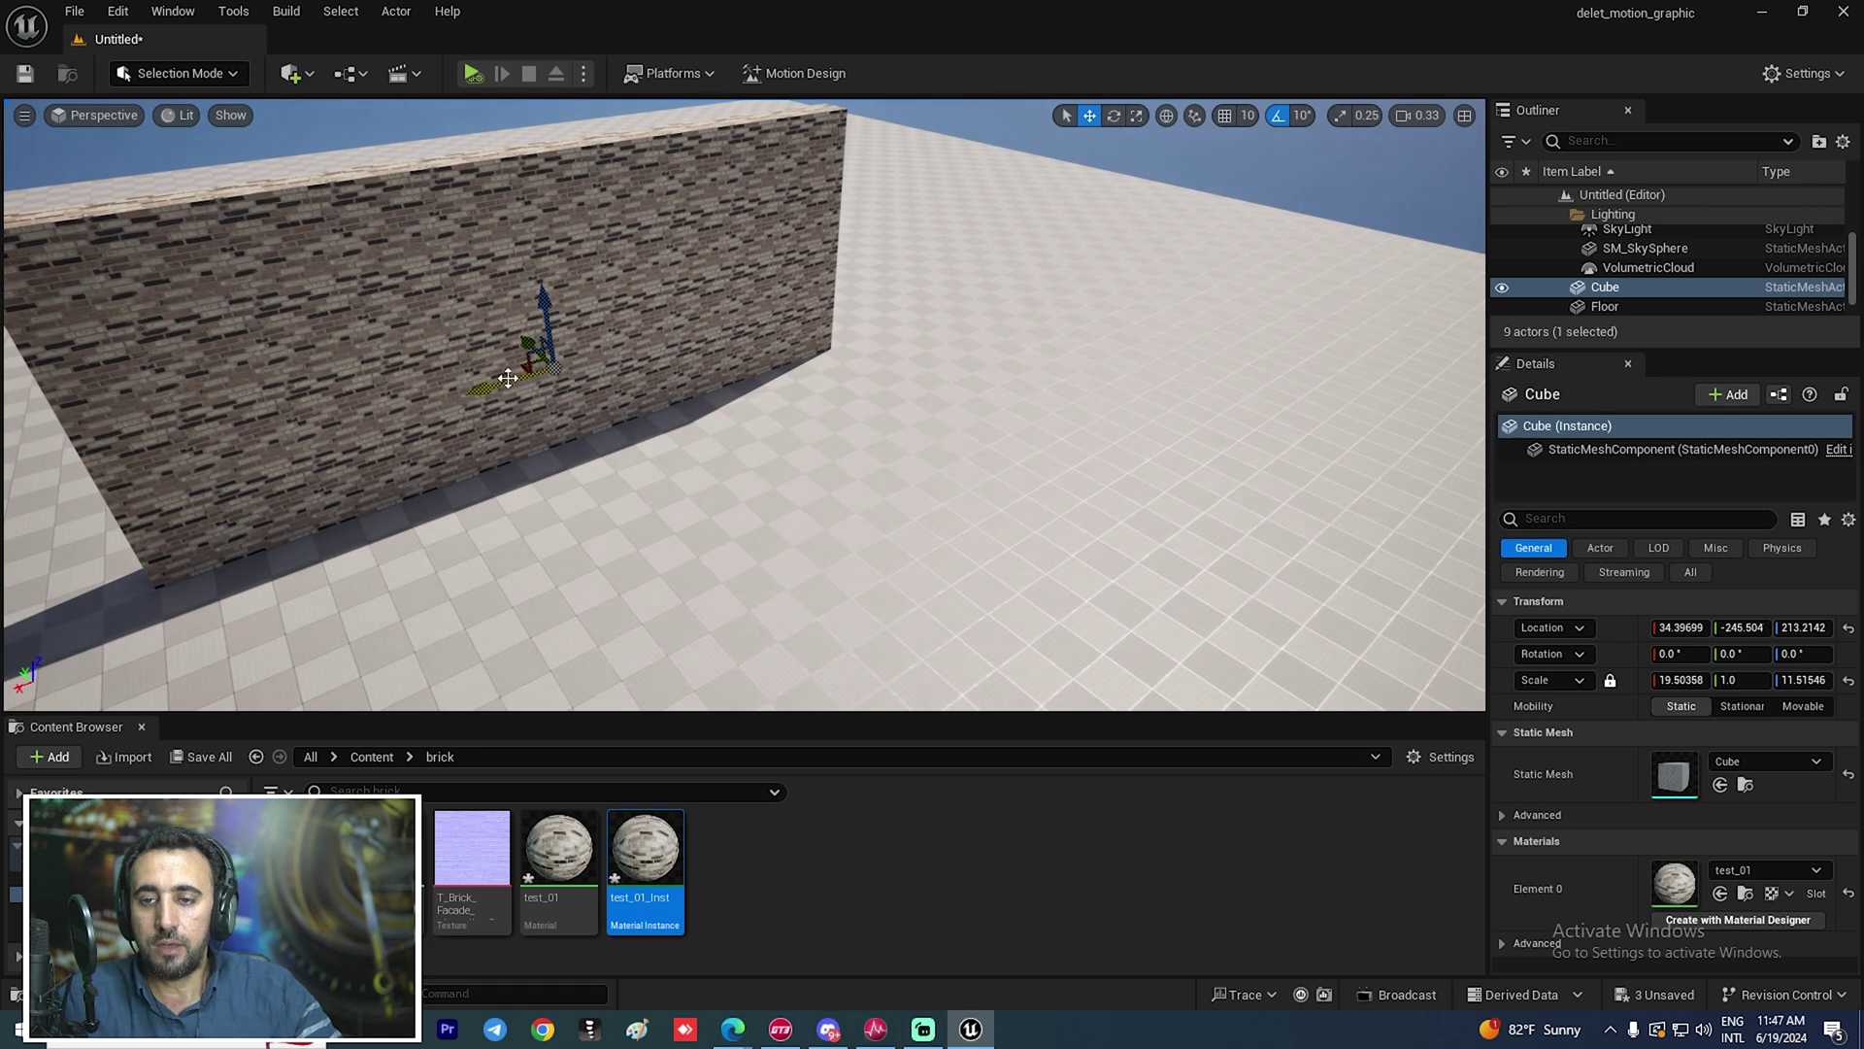
left_click_drag(508, 377, 1003, 328, "alt")
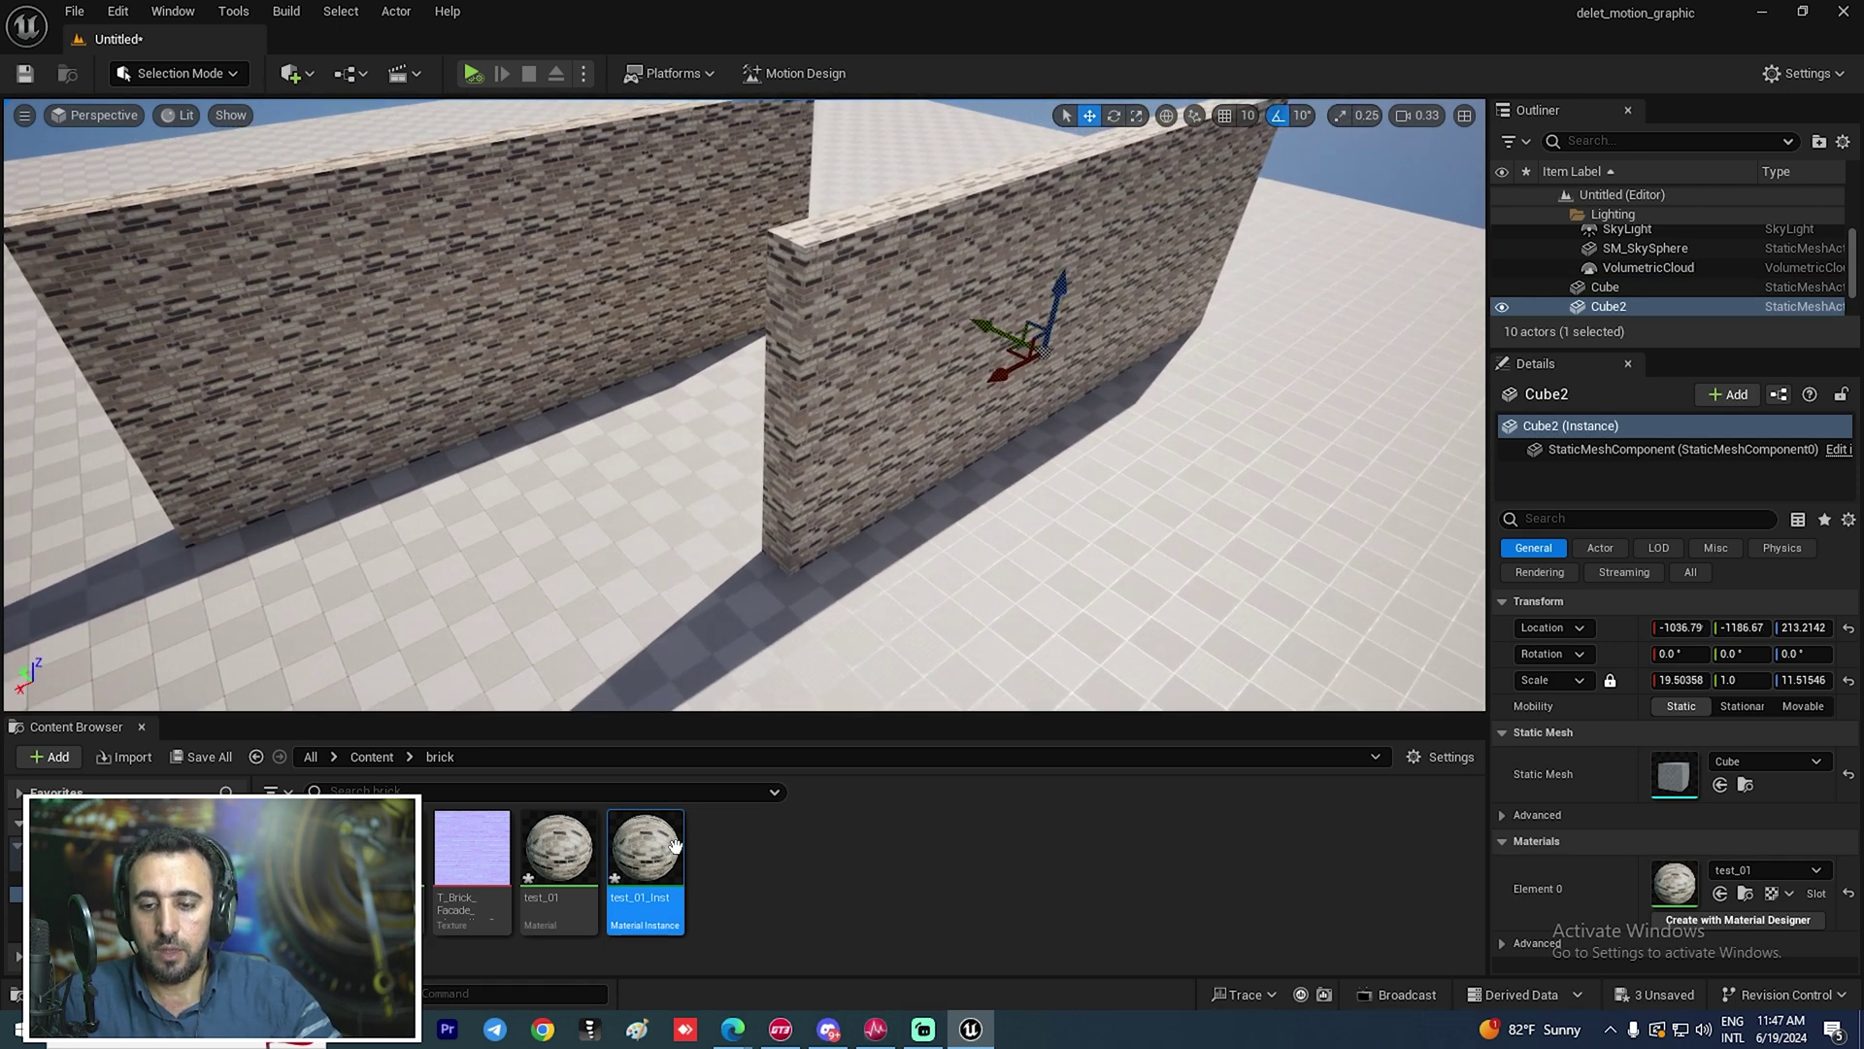
left_click_drag(675, 845, 886, 437)
right_click_drag(887, 436, 728, 417)
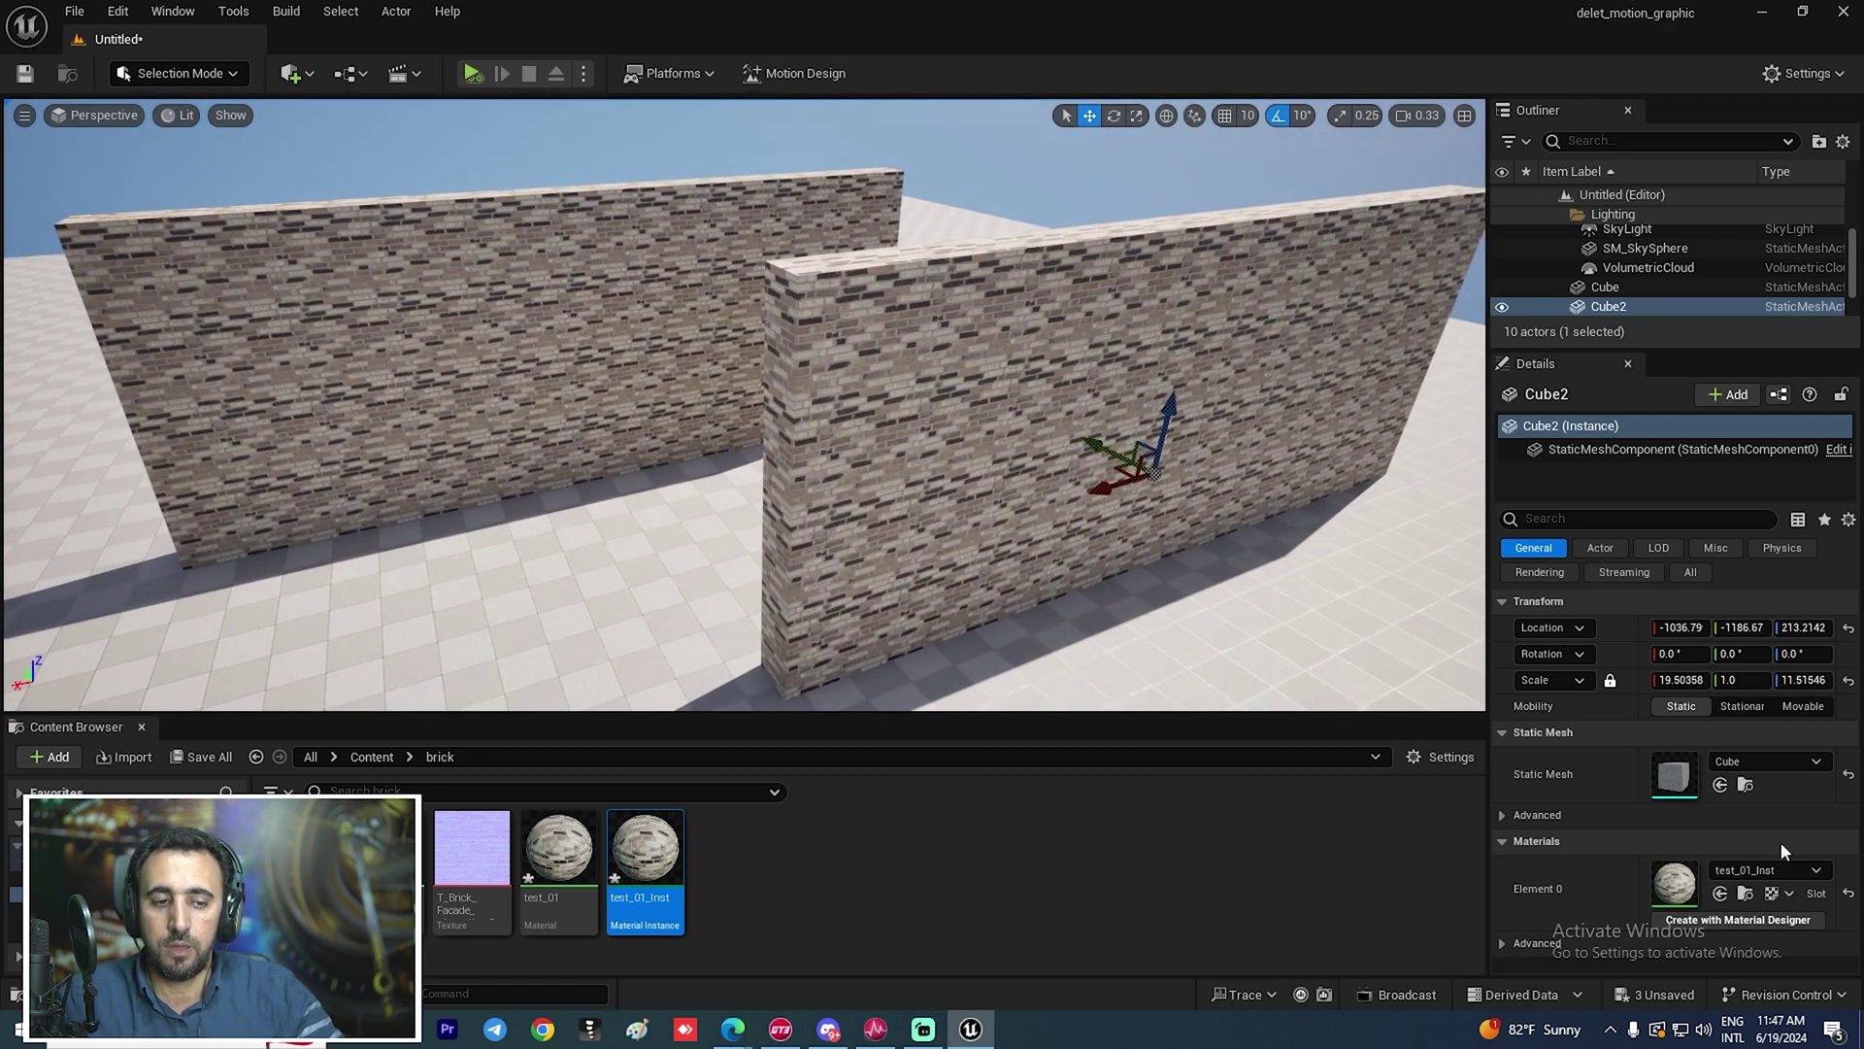
Open the test_01_Inst material instance, enable its texture size parameter override and set it to about 955
double_click(1674, 882)
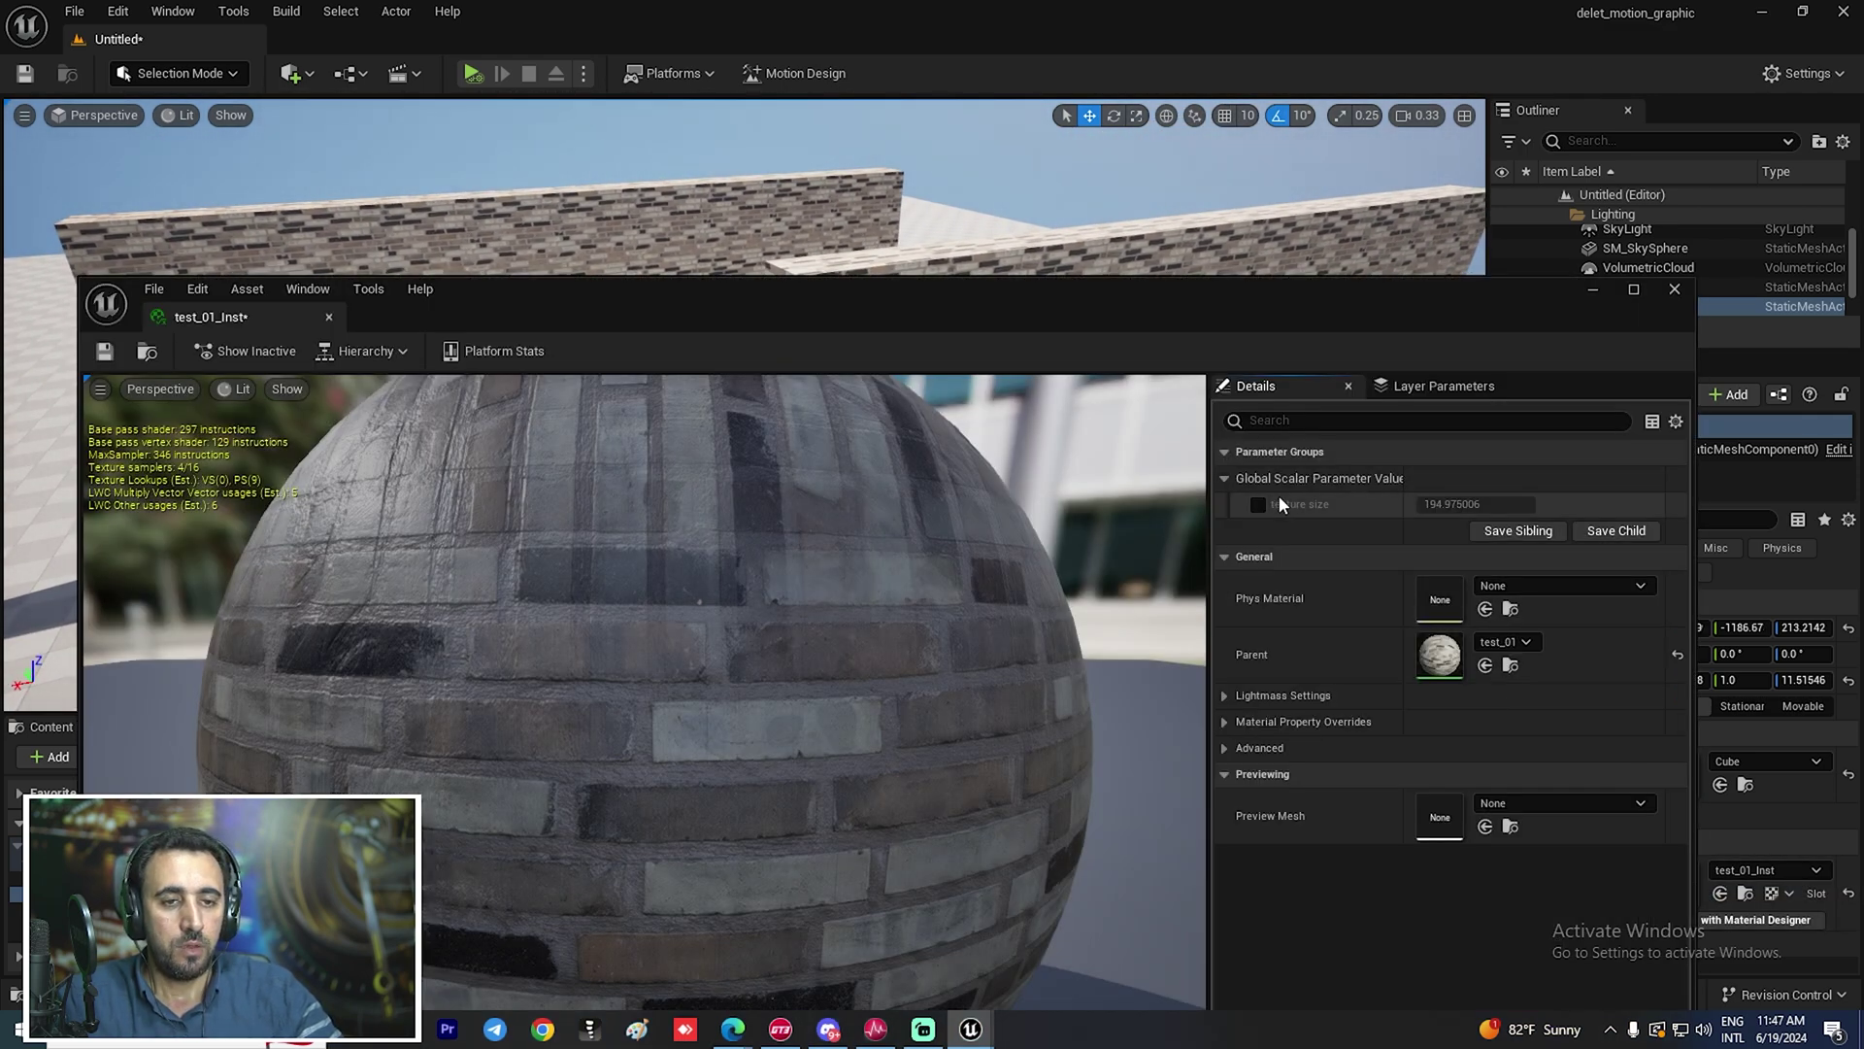
left_click(1257, 504)
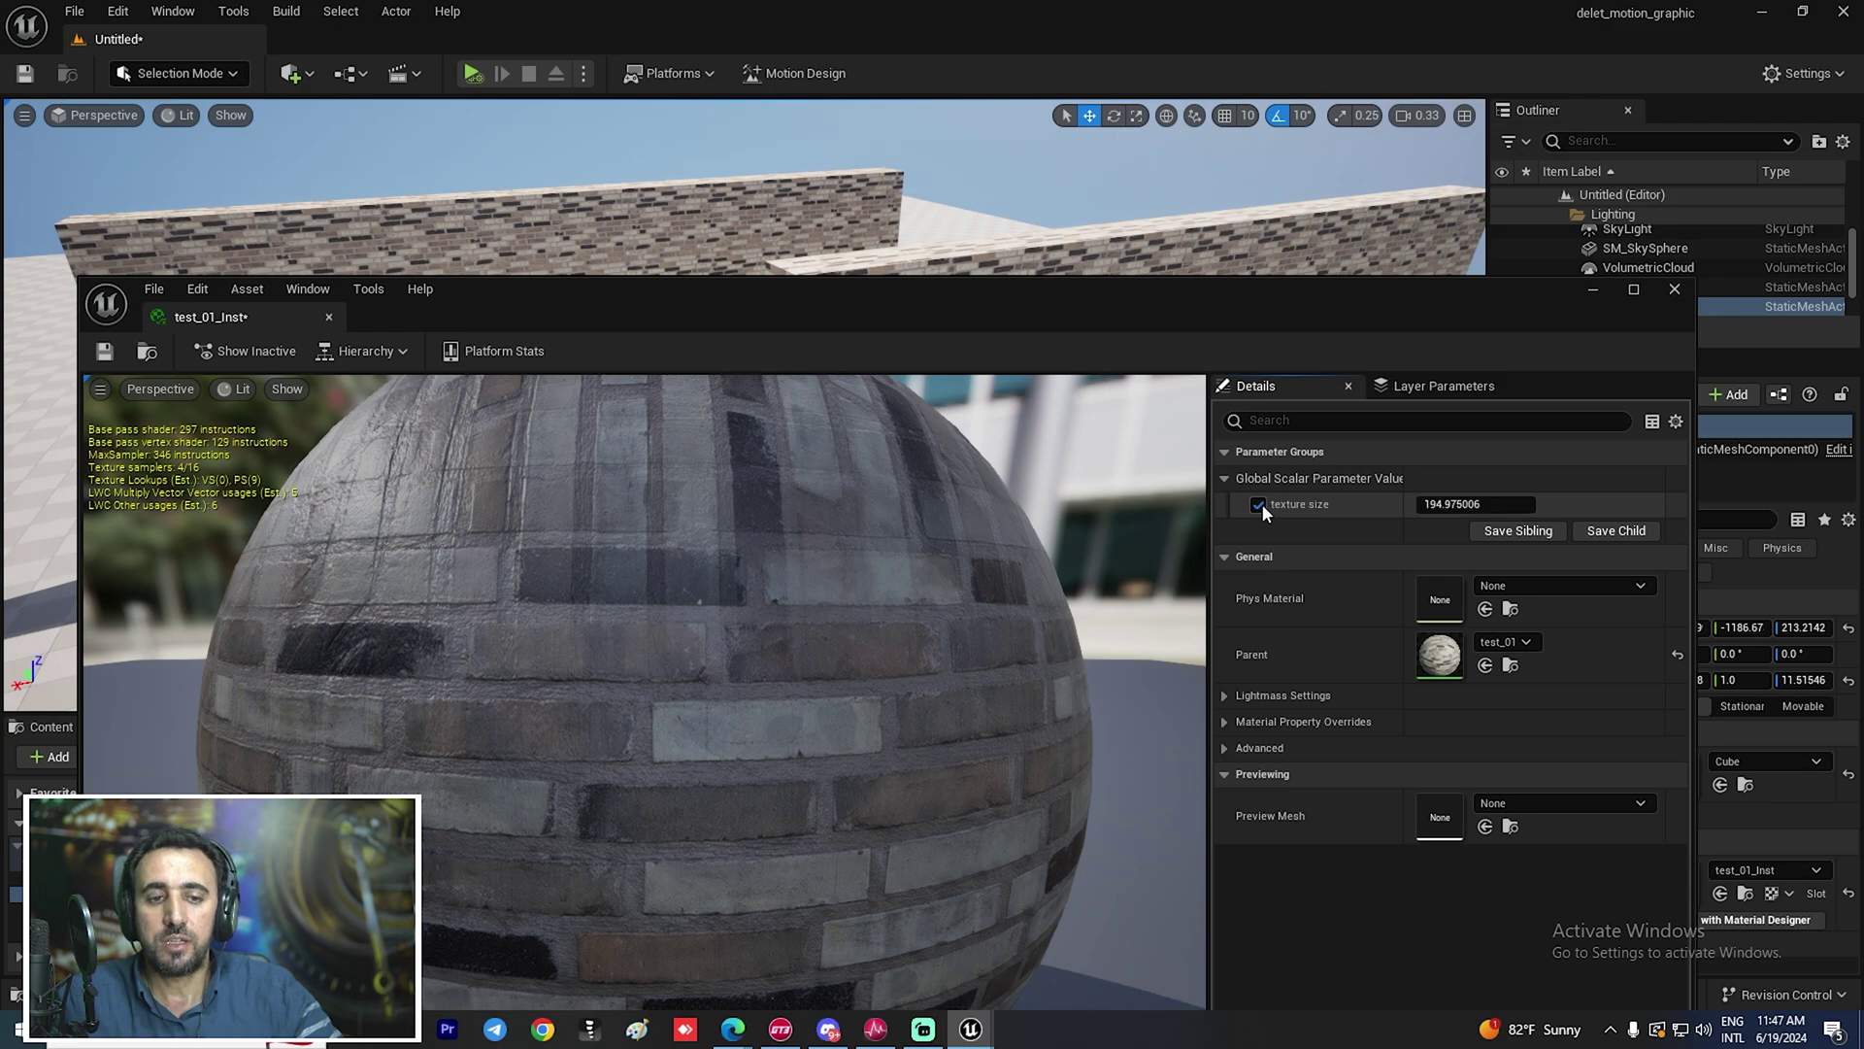
left_click_drag(1466, 504, 1641, 504)
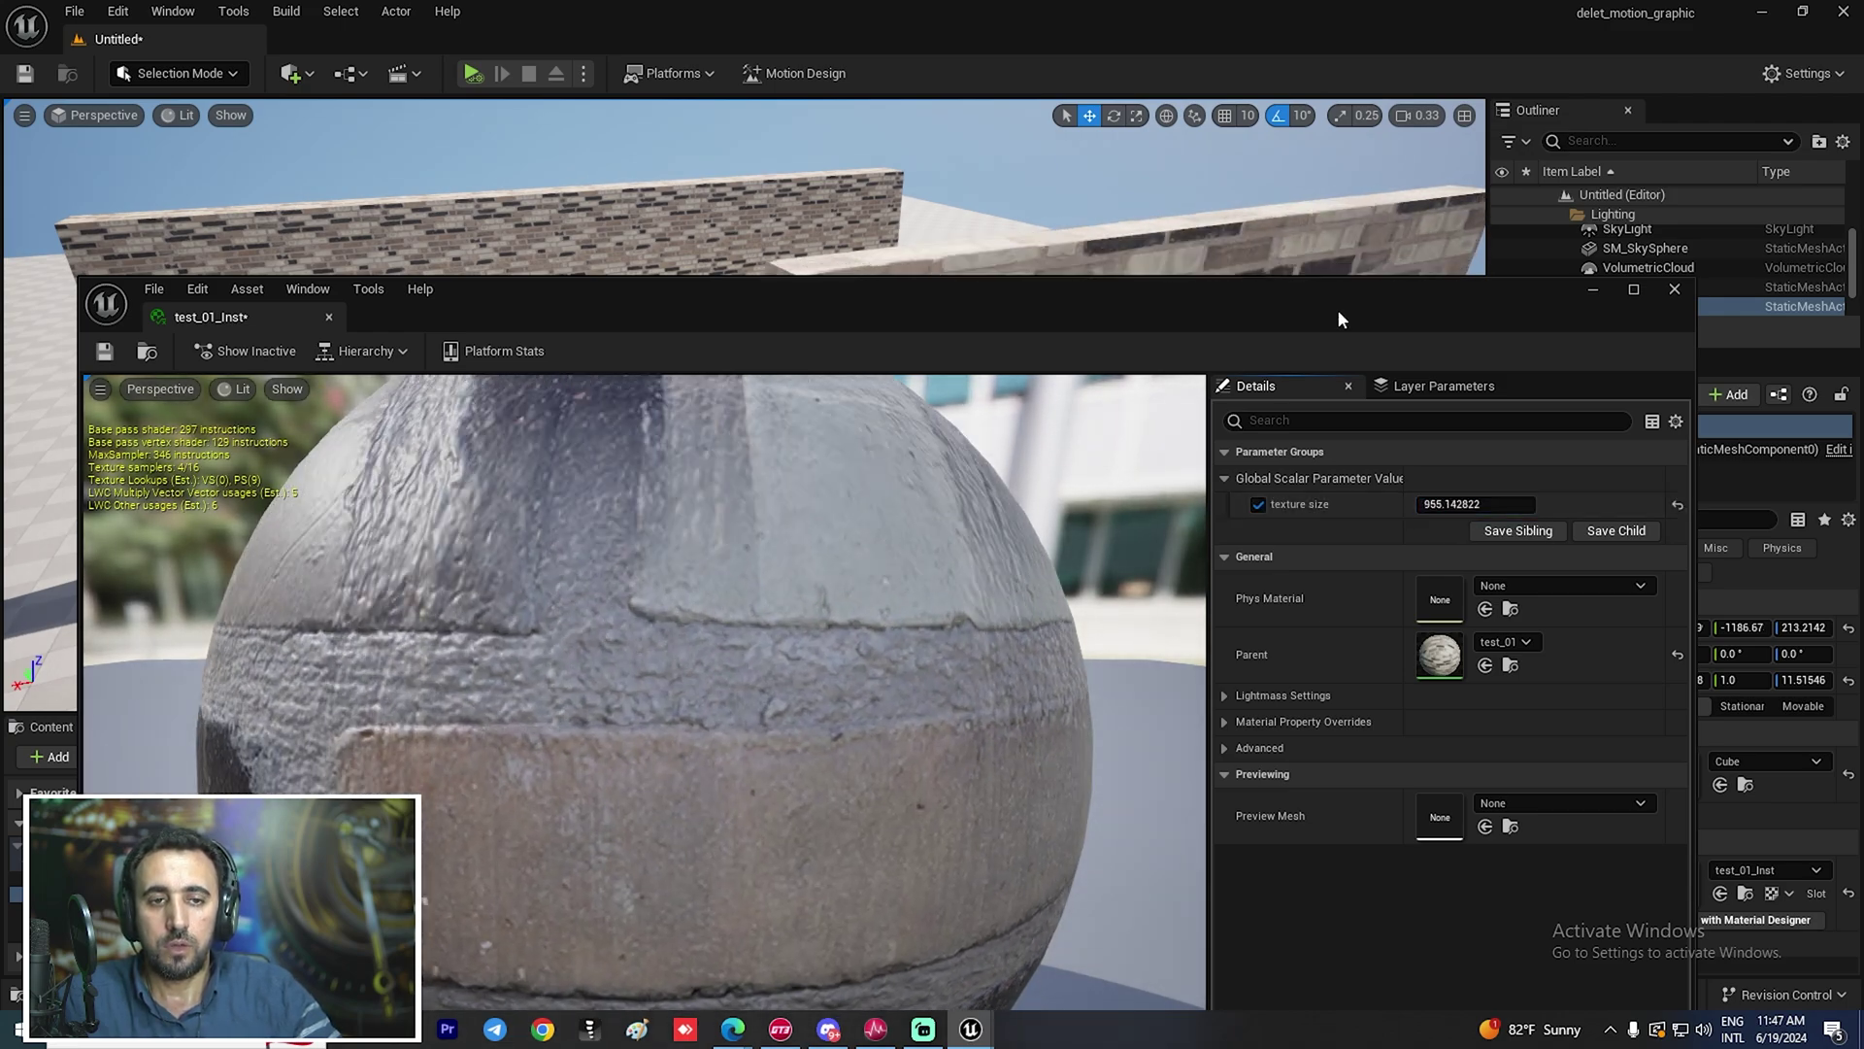
Close the test_01_Inst editor and create another material instance from the test_01 material
left_click_drag(1337, 318, 779, 519)
left_click(1060, 530)
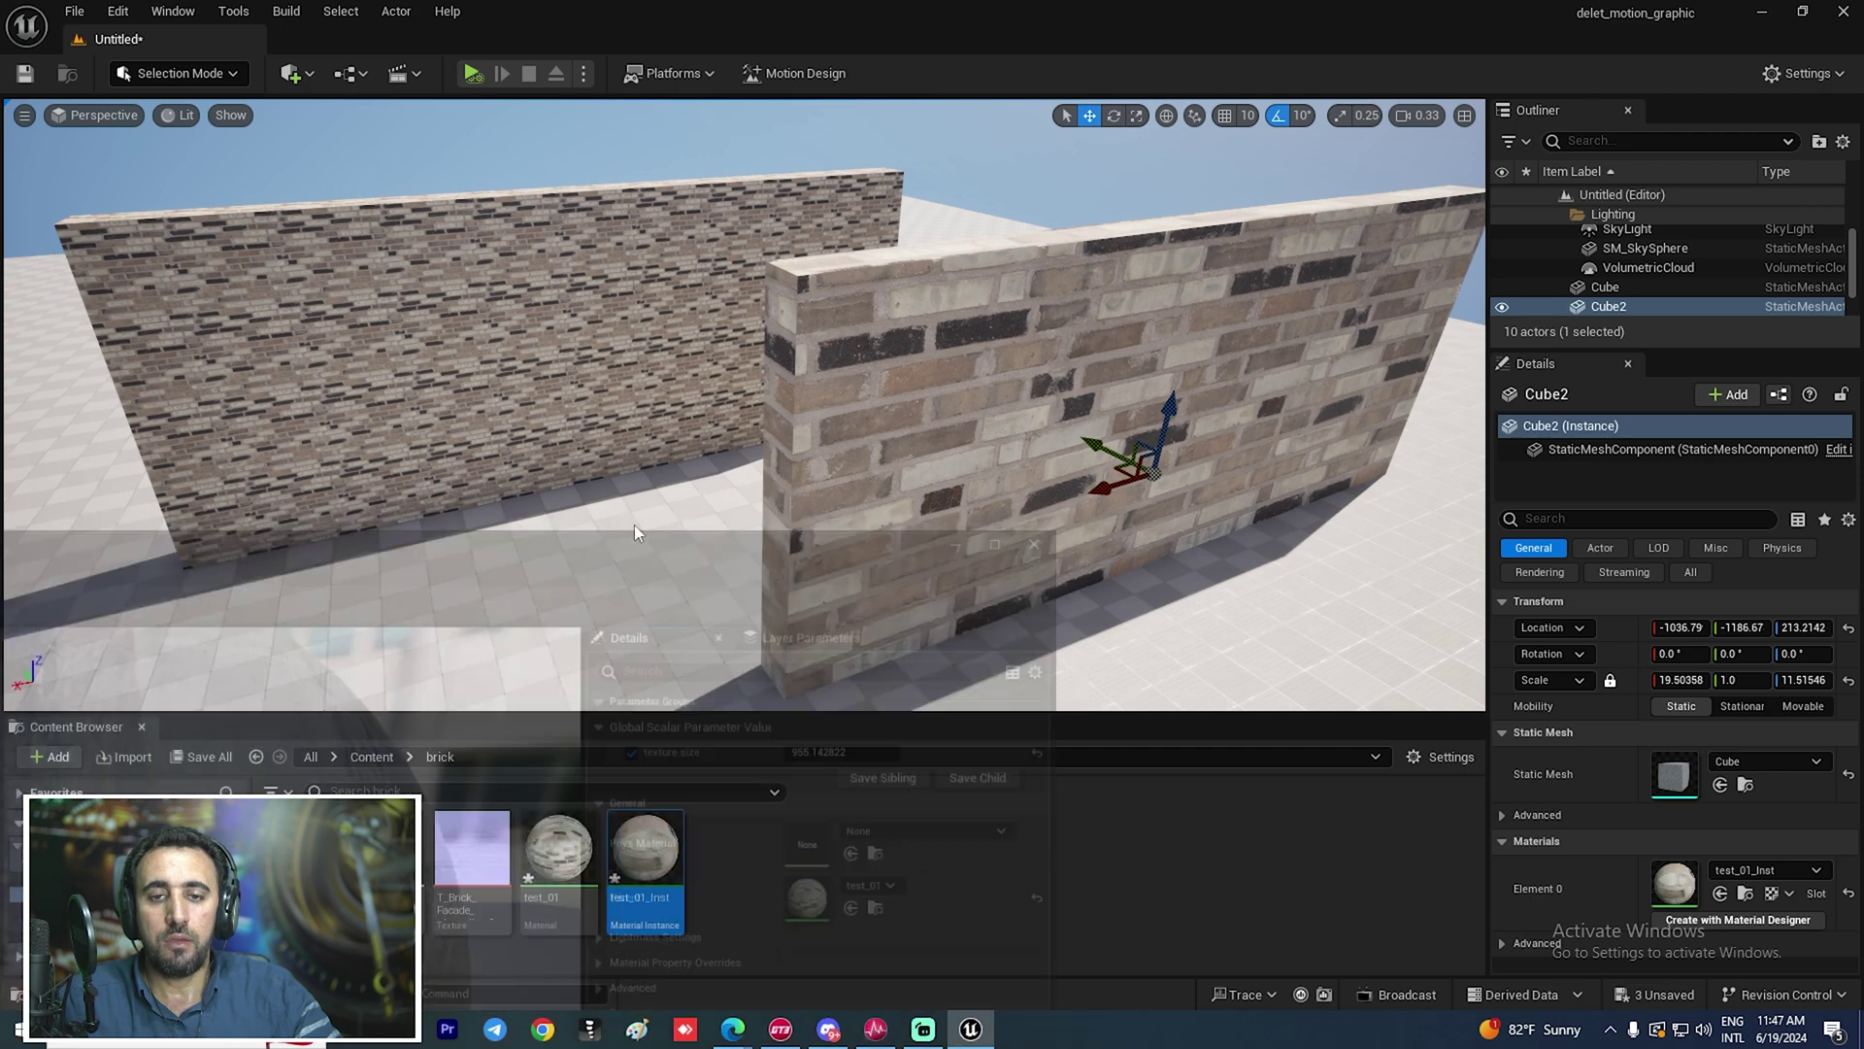
mouse_move(513, 527)
right_mouse_down()
mouse_move(530, 504)
mouse_move(592, 532)
mouse_move(505, 524)
right_mouse_up()
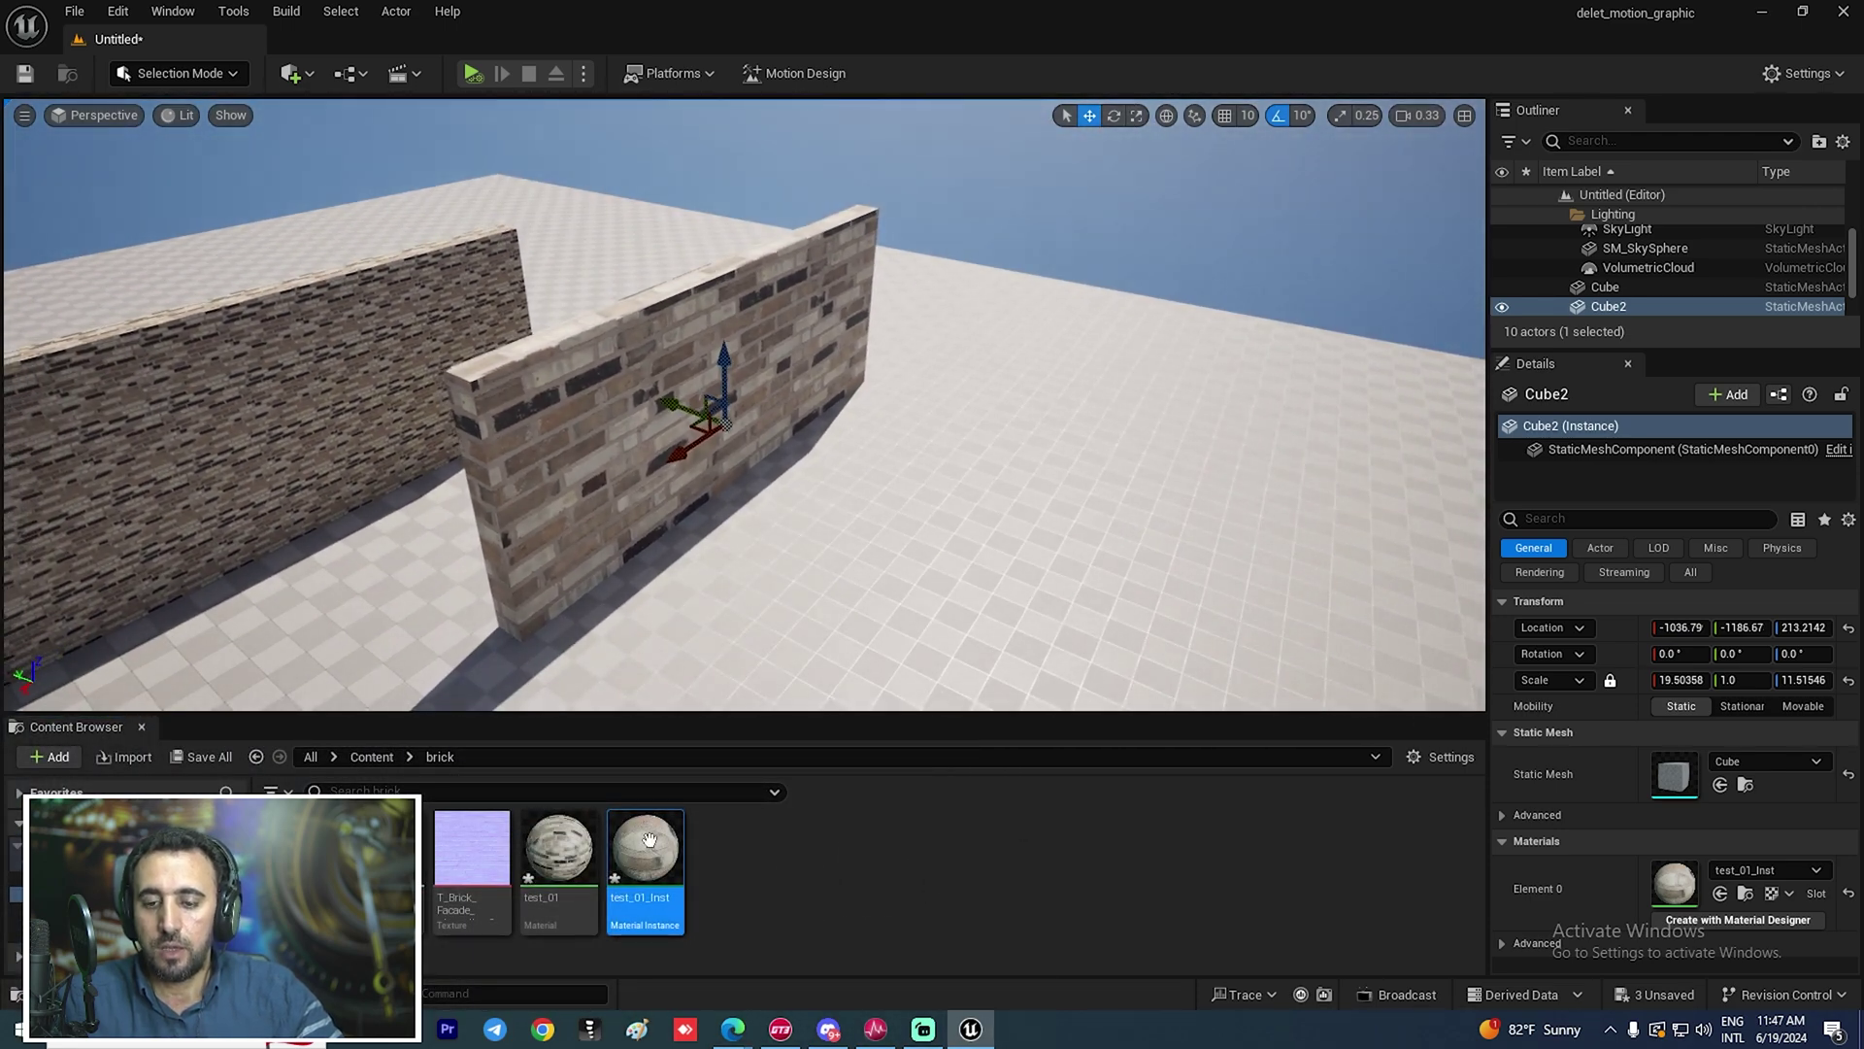
right_click(654, 835)
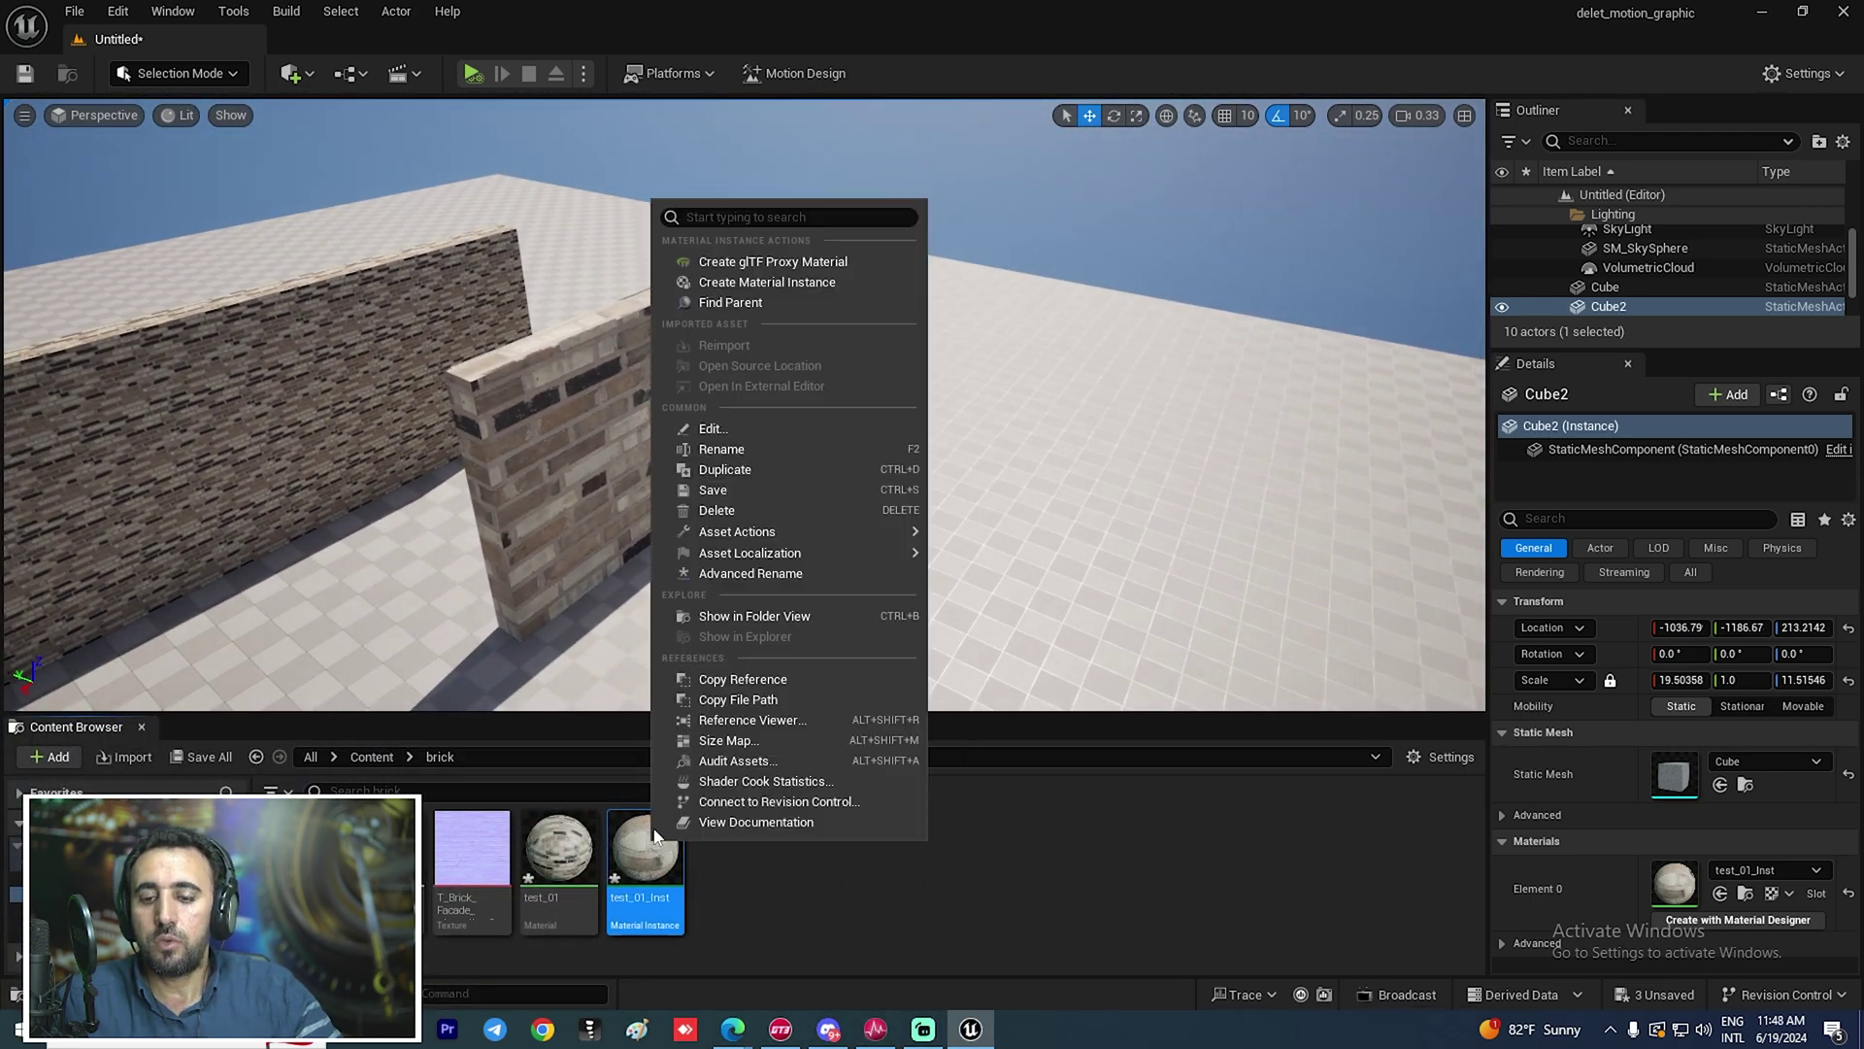
right_click(548, 835)
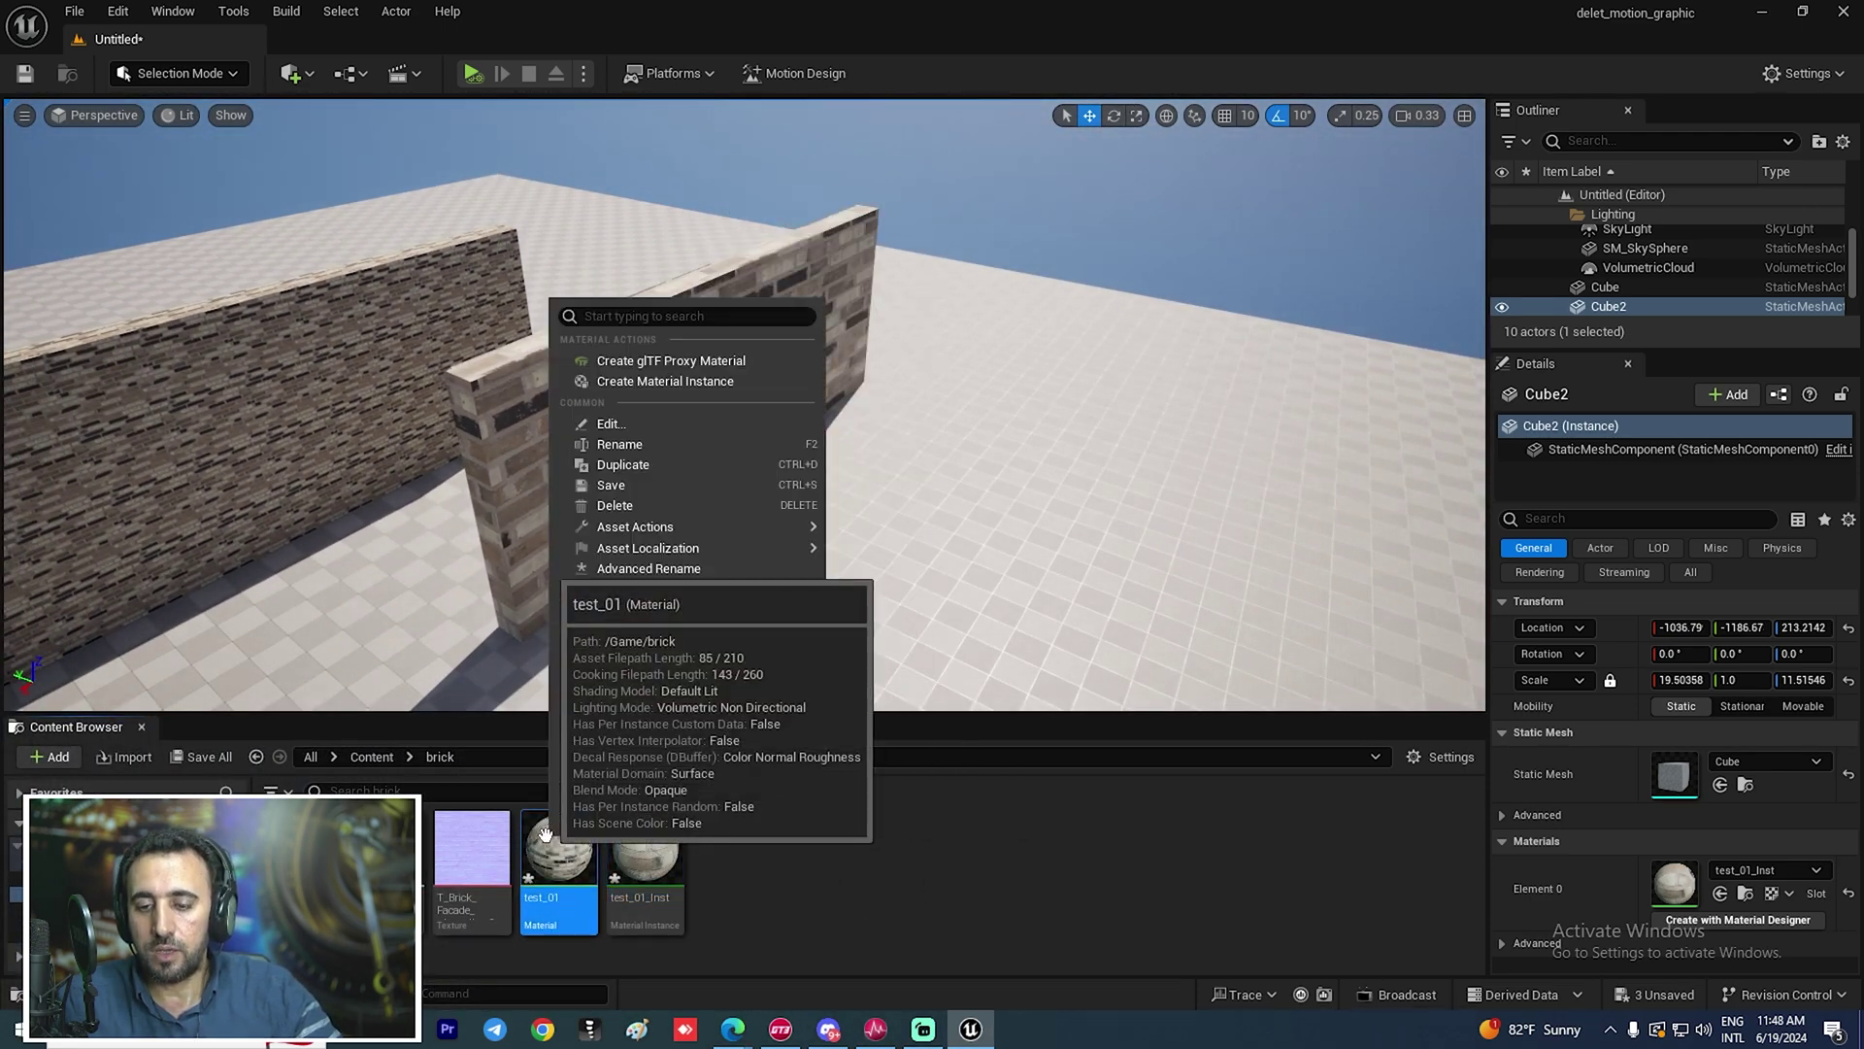
left_click(668, 382)
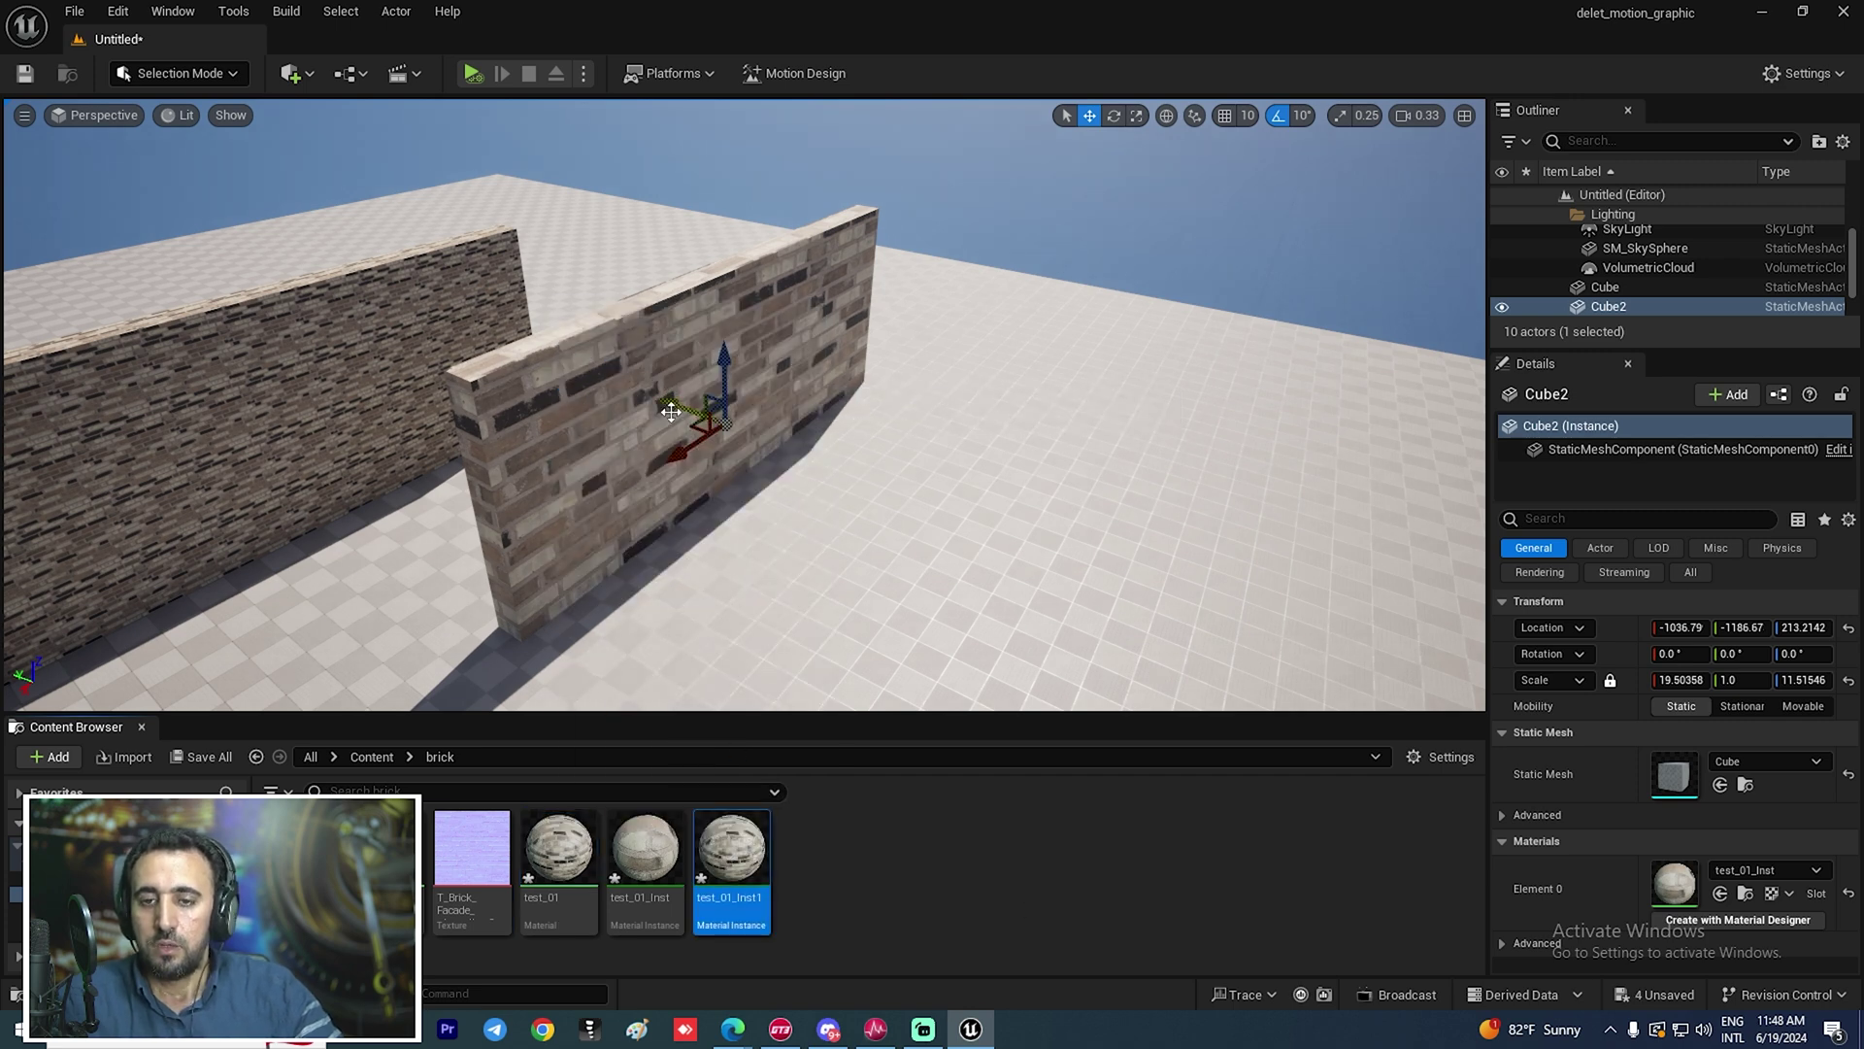
Duplicate the new material instance, copy the front wall to about Y -2042, and assign the duplicated instance to the copy
key("ctrl+d")
left_click_drag(670, 401, 898, 490, "alt")
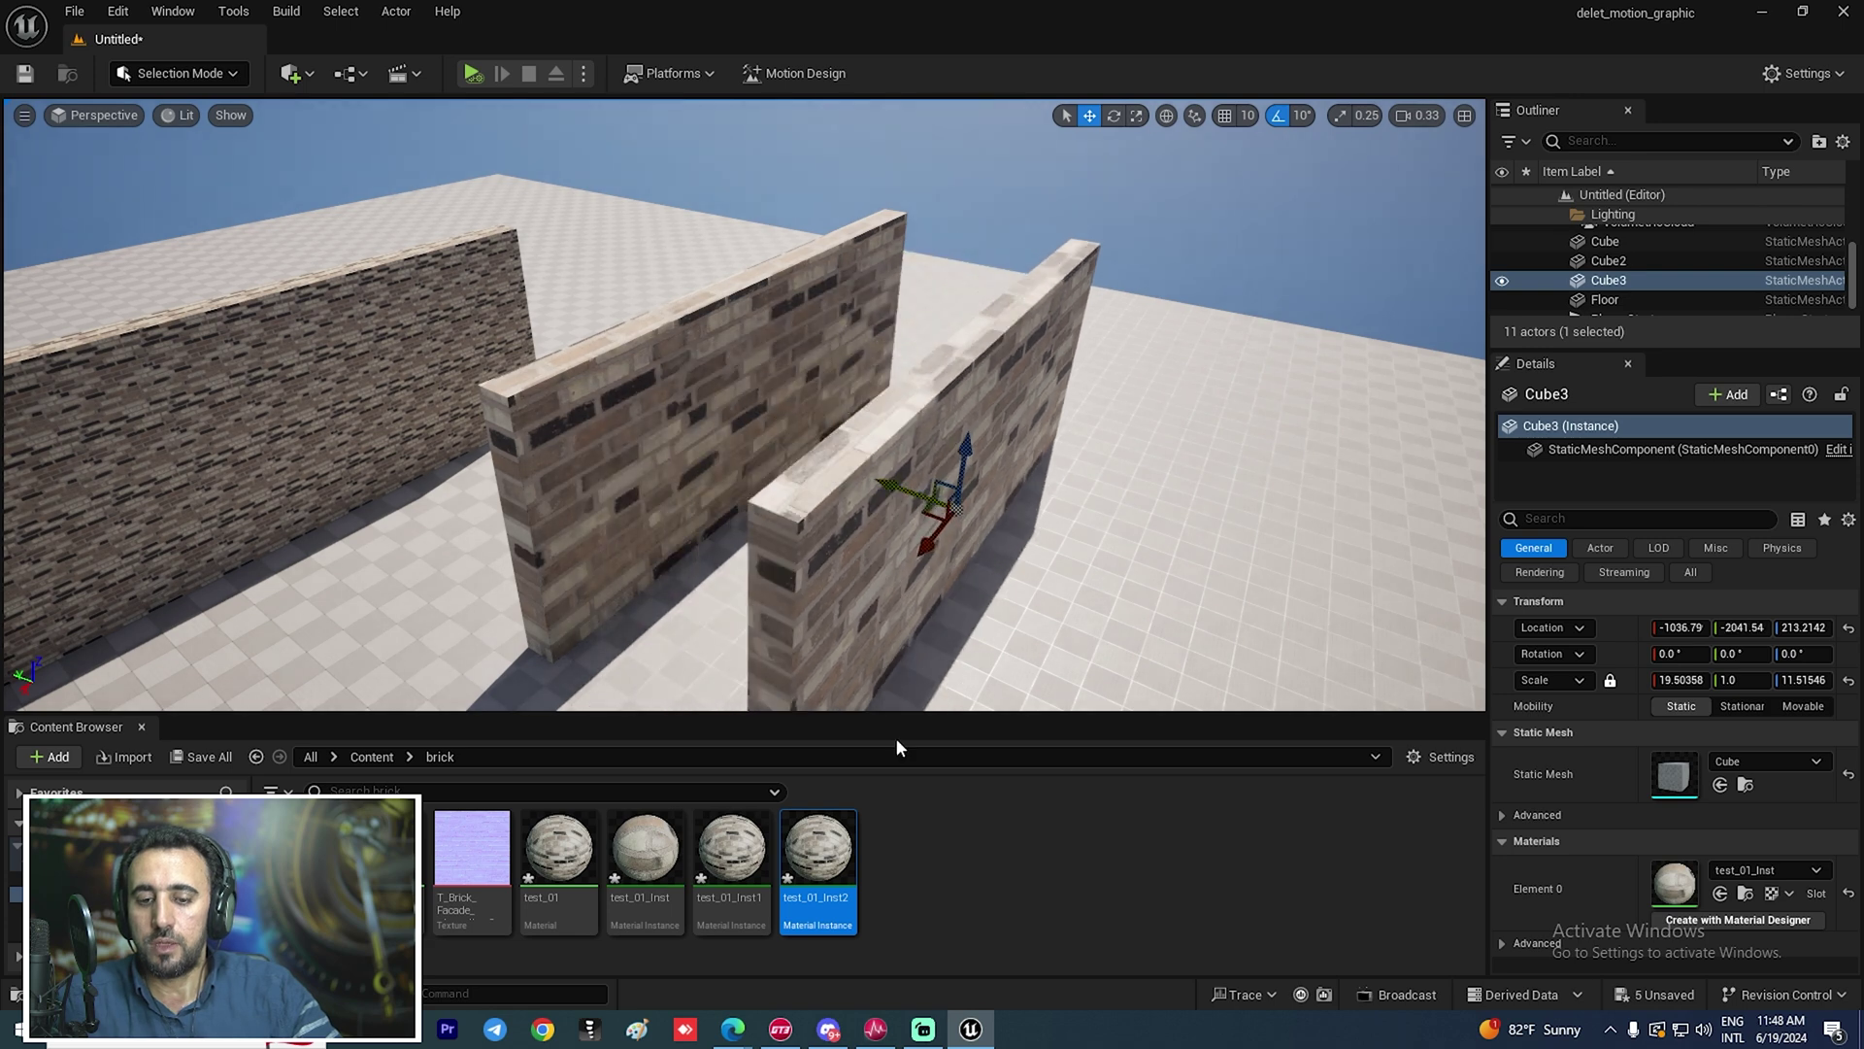
left_click_drag(817, 854, 857, 569)
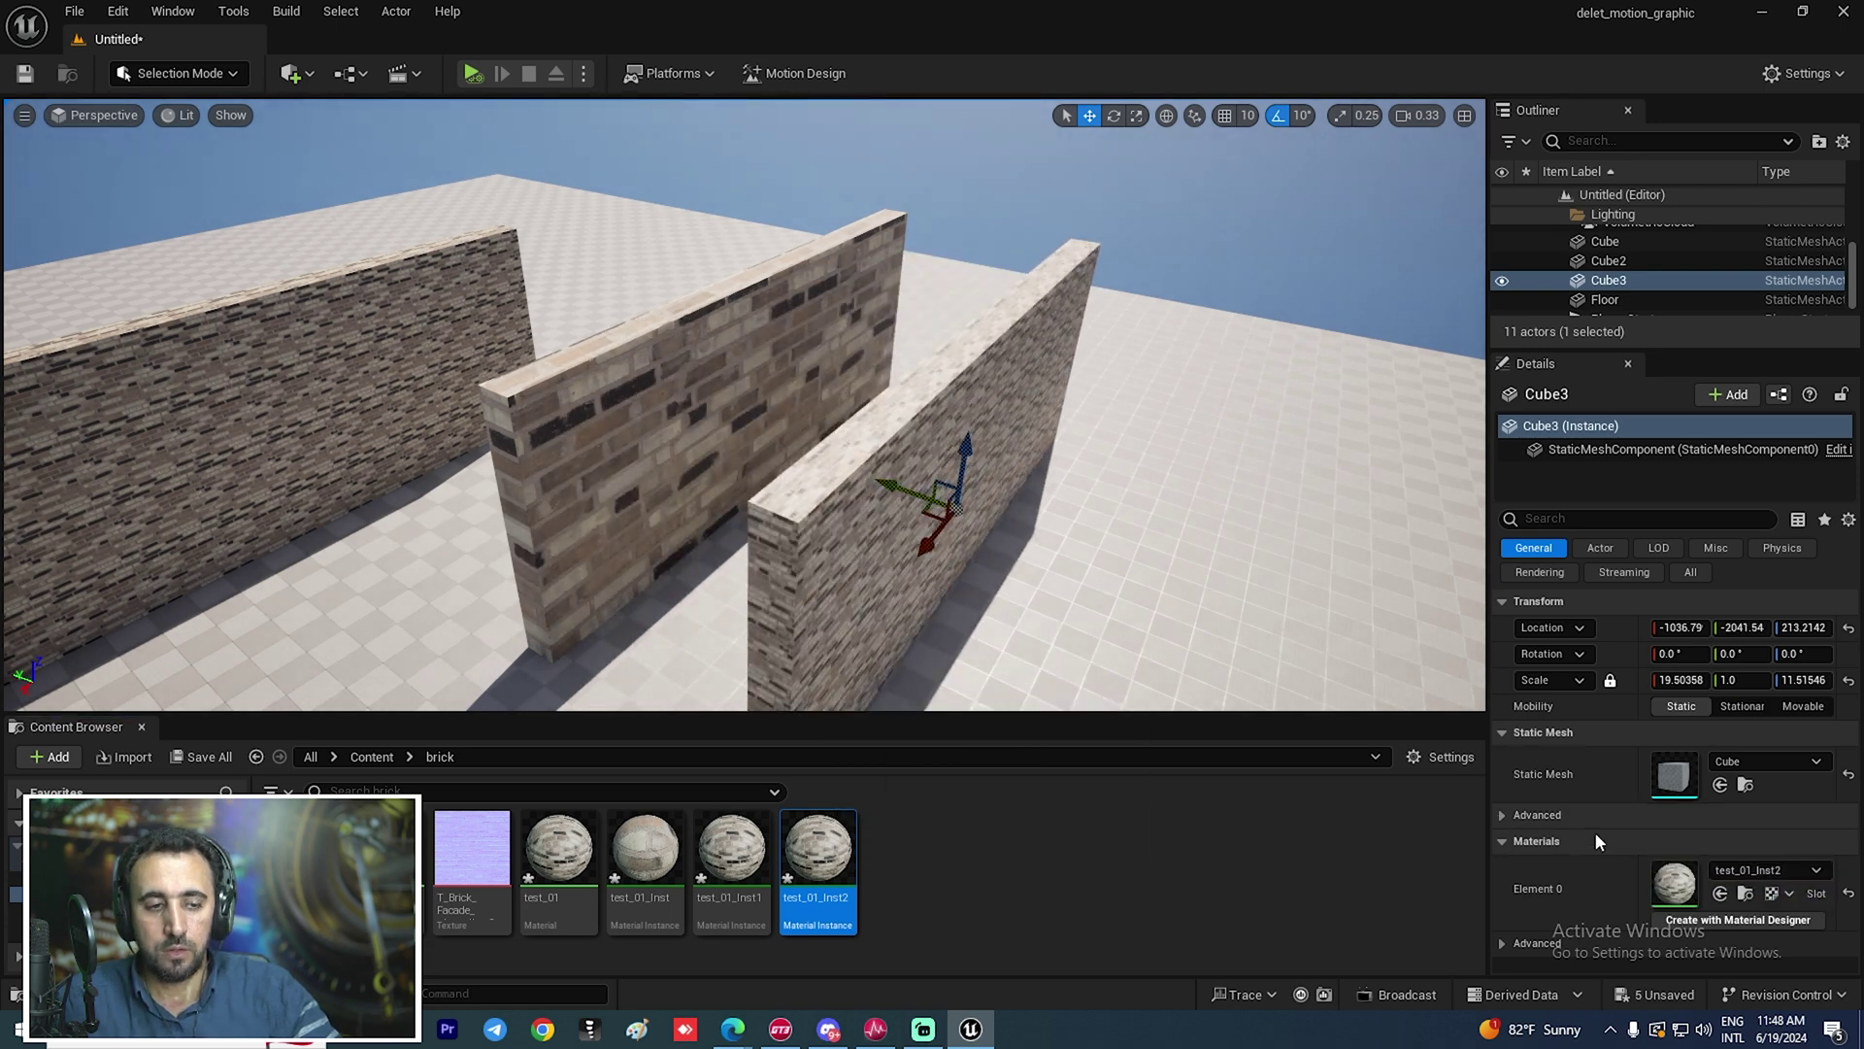
Open the test_01_Inst2 material instance, enable its texture size override, set it to about 2218 and close the editor
double_click(1670, 877)
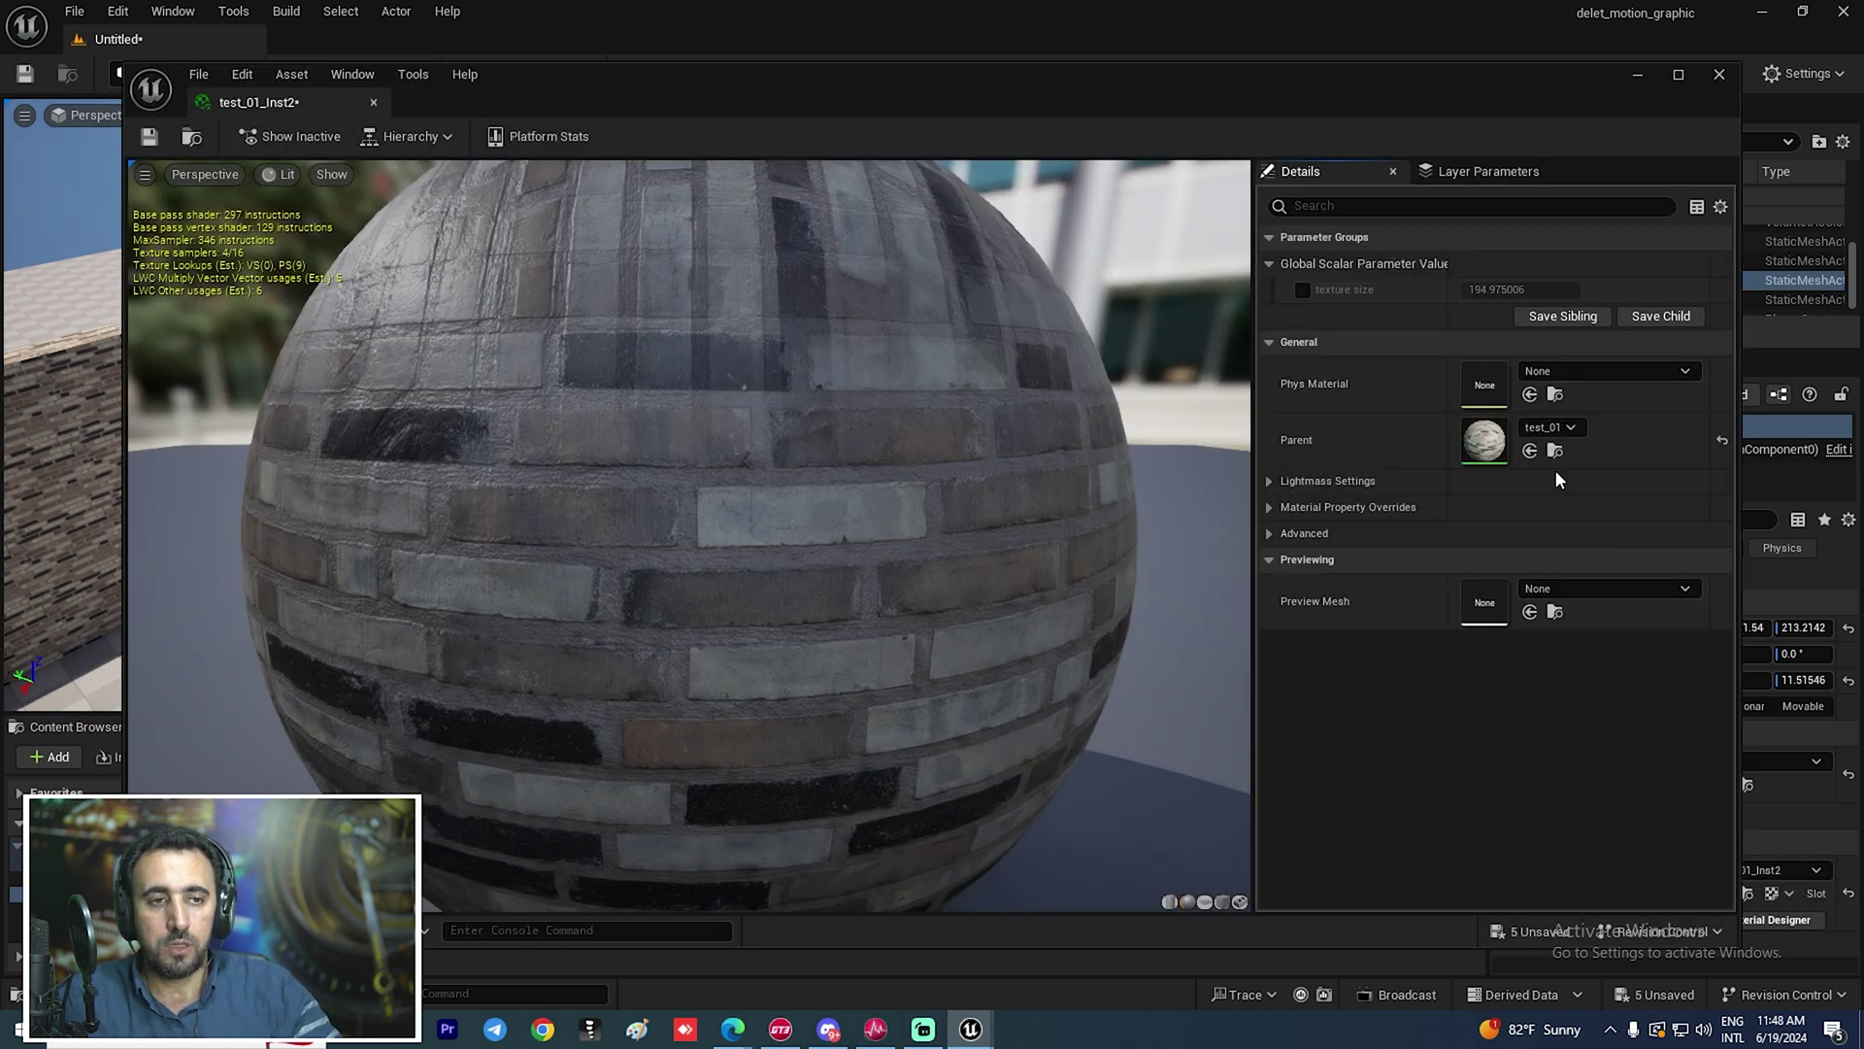
left_click(1303, 291)
left_click_drag(1291, 95, 301, 313)
left_click_drag(527, 499, 568, 499)
left_click(1012, 604)
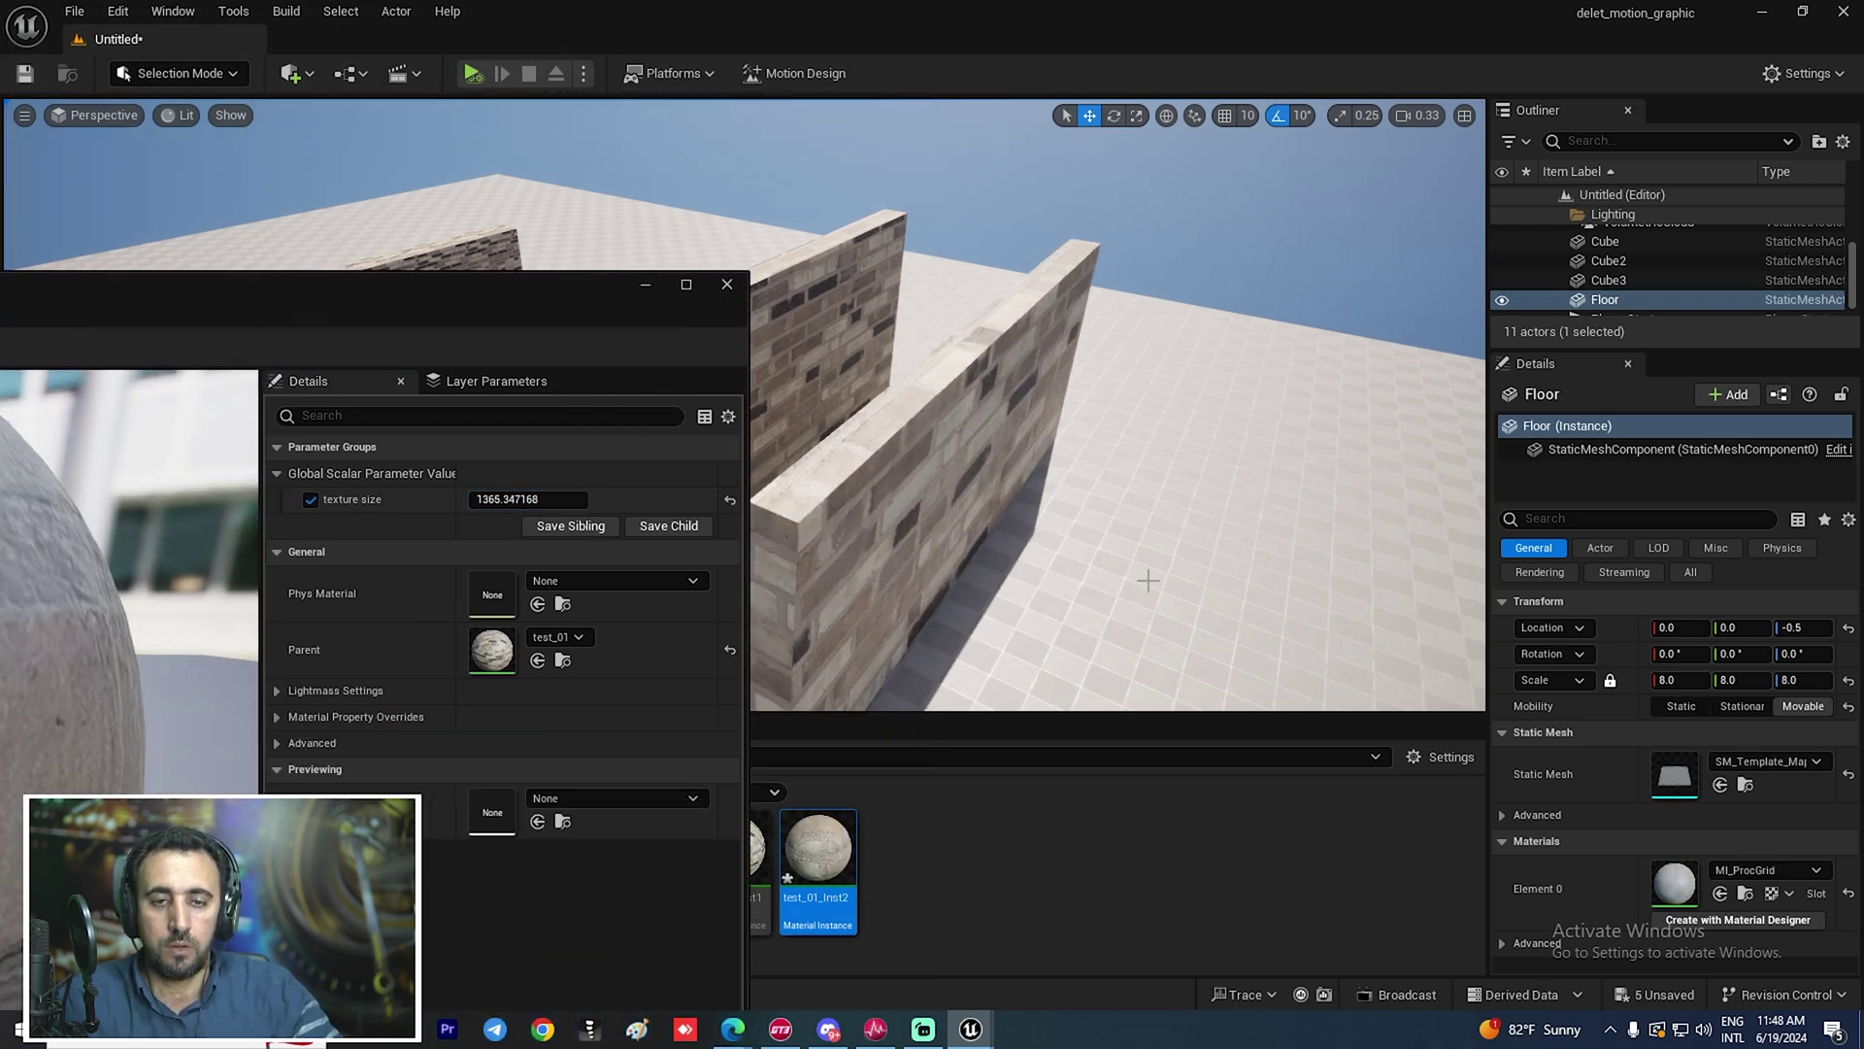
mouse_move(1012, 604)
right_mouse_down()
mouse_move(1029, 646)
mouse_move(1009, 593)
right_mouse_up()
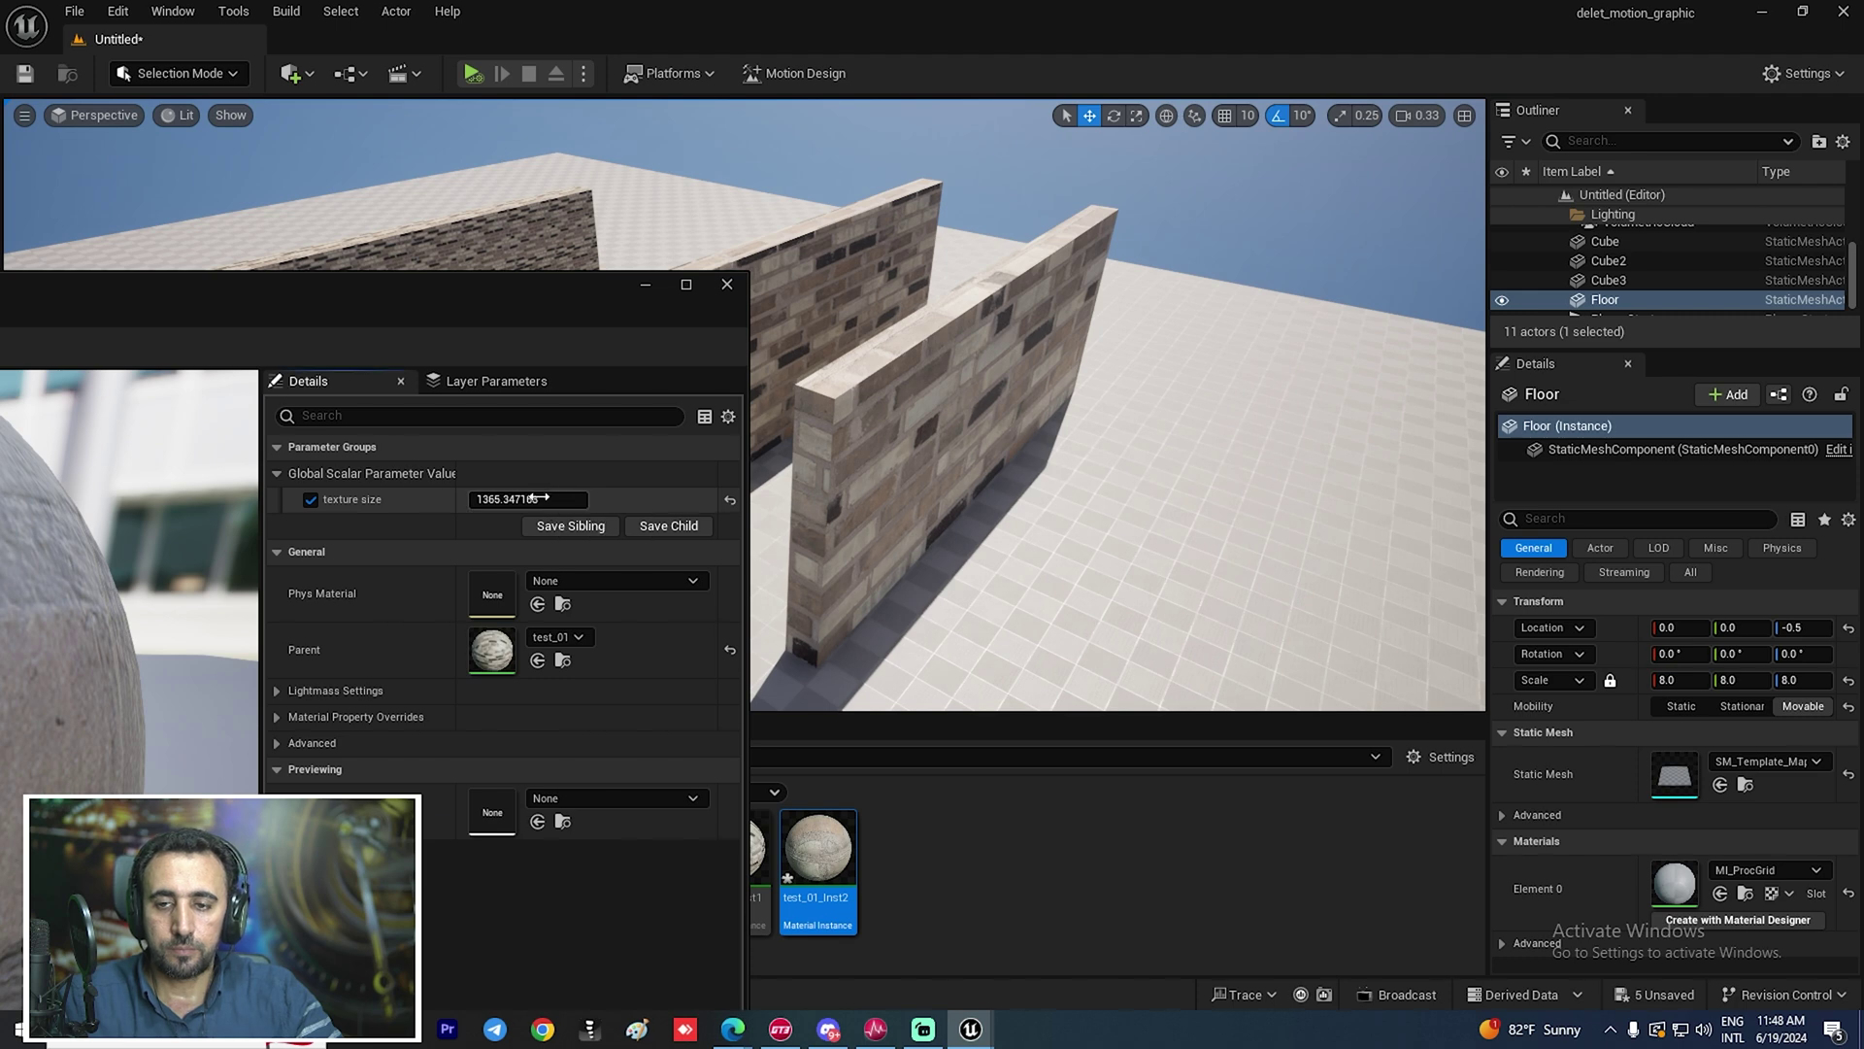
left_click_drag(539, 499, 571, 499)
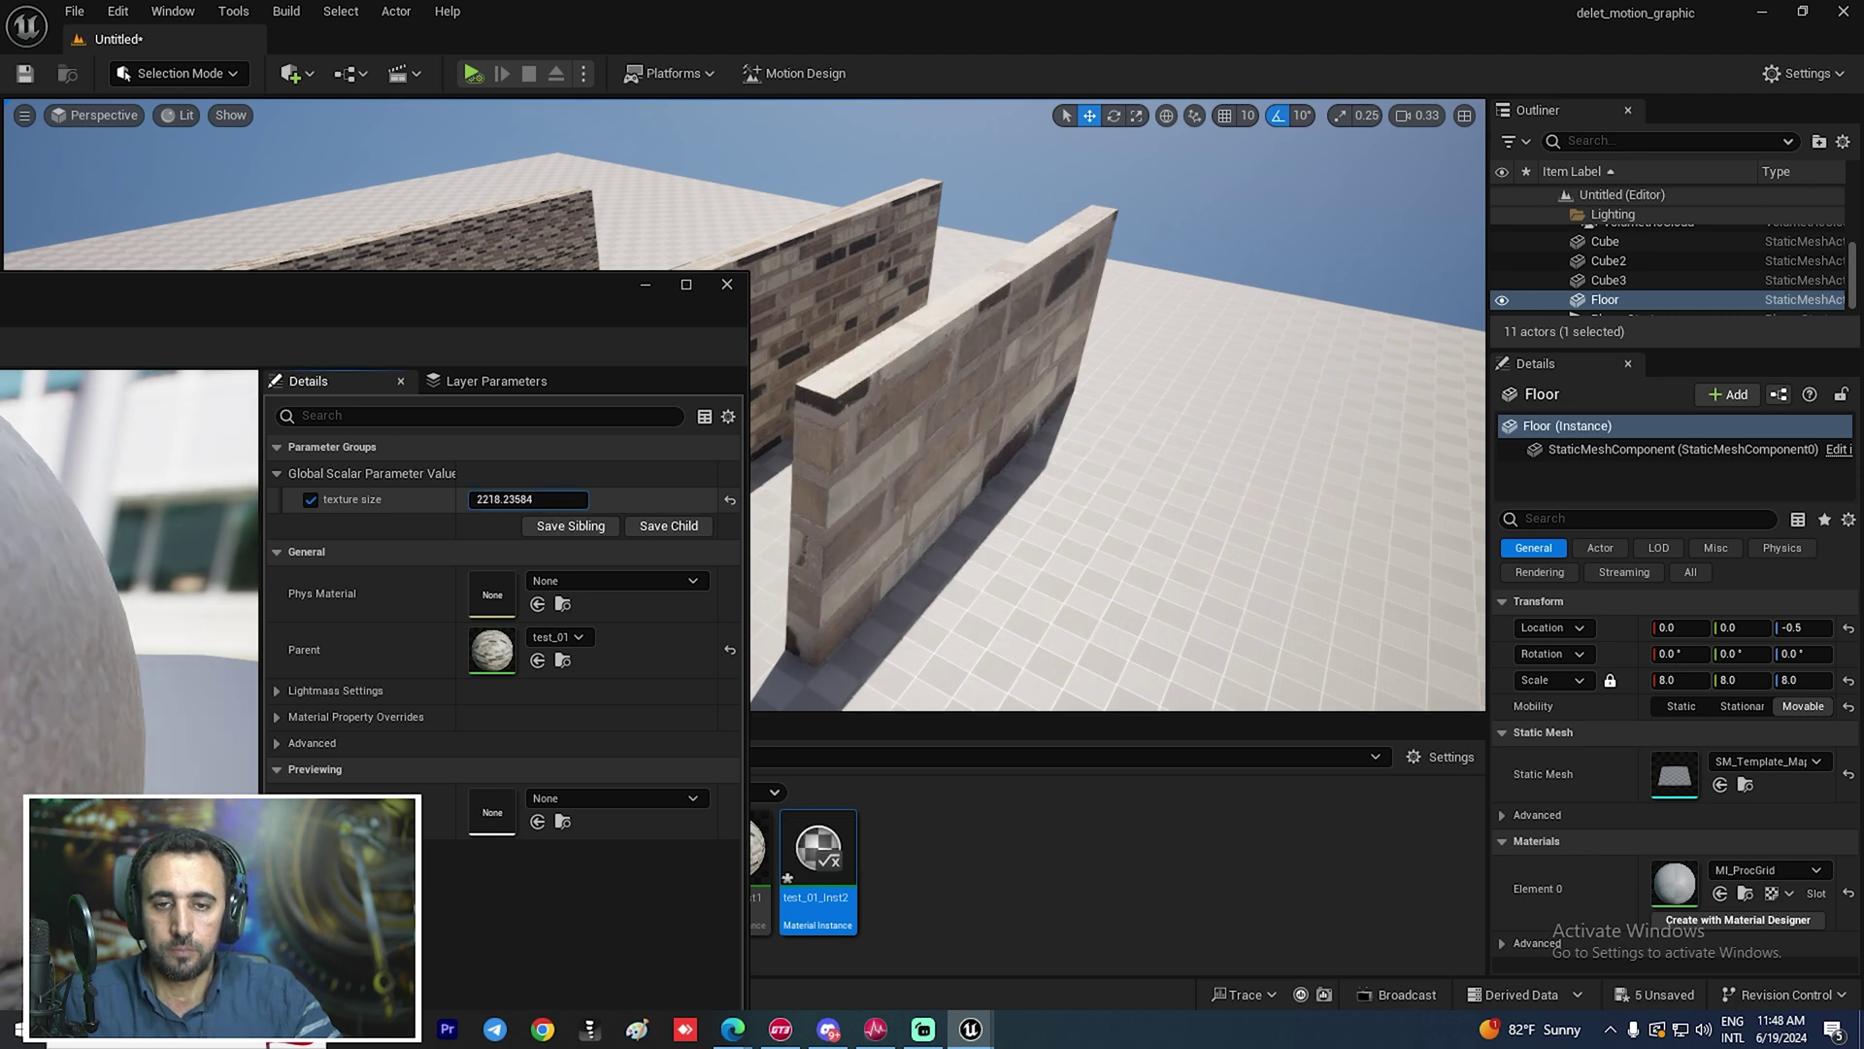
left_click(735, 288)
Move the front wall farther from the middle wall along Y and make it much thicker
mouse_move(862, 407)
right_mouse_down()
mouse_move(942, 432)
mouse_move(905, 407)
mouse_move(864, 418)
mouse_move(886, 466)
mouse_move(869, 407)
right_mouse_up()
left_click(862, 407)
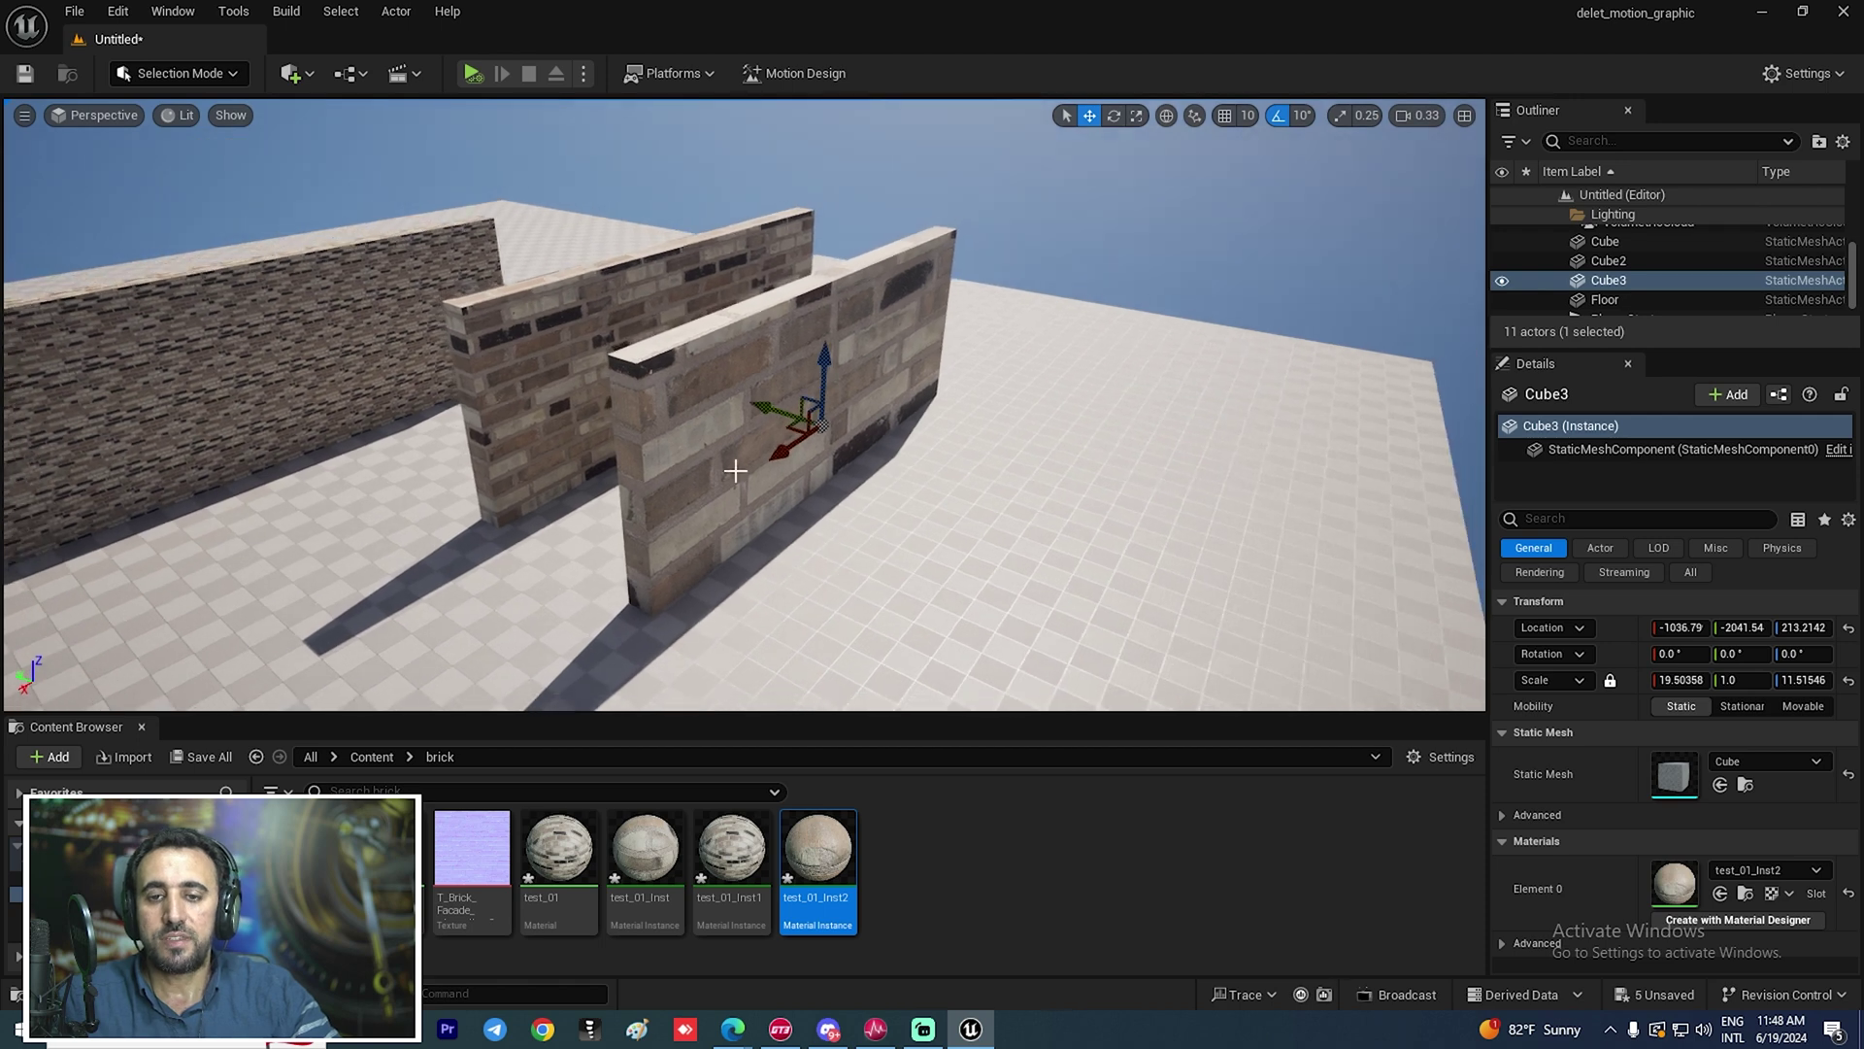
left_click_drag(767, 404, 932, 485)
right_click_drag(1093, 510, 1136, 507)
mouse_move(665, 385)
right_mouse_down()
mouse_move(660, 427)
mouse_move(665, 385)
right_mouse_up()
Move the middle wall to about Y -1313 and scale it to about 6.18 in Y and 16.1 in Z
left_click(453, 364)
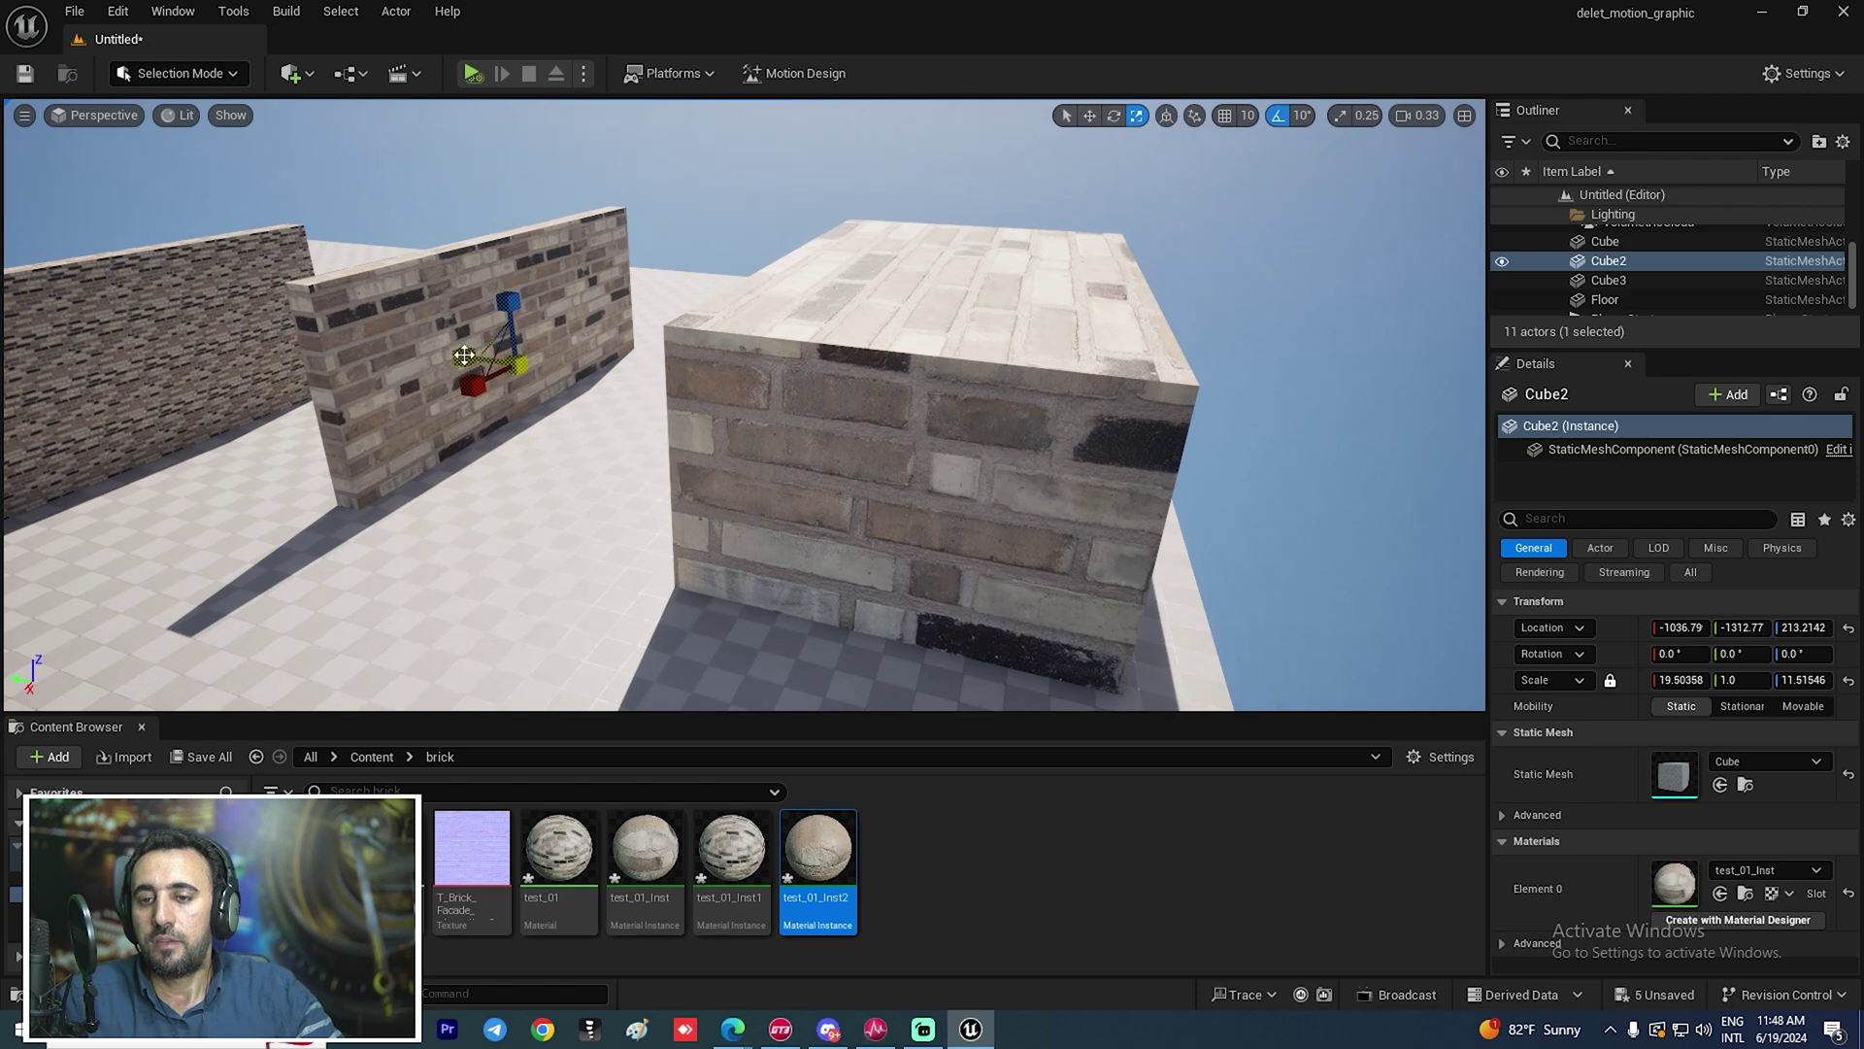
left_click_drag(464, 355, 379, 379)
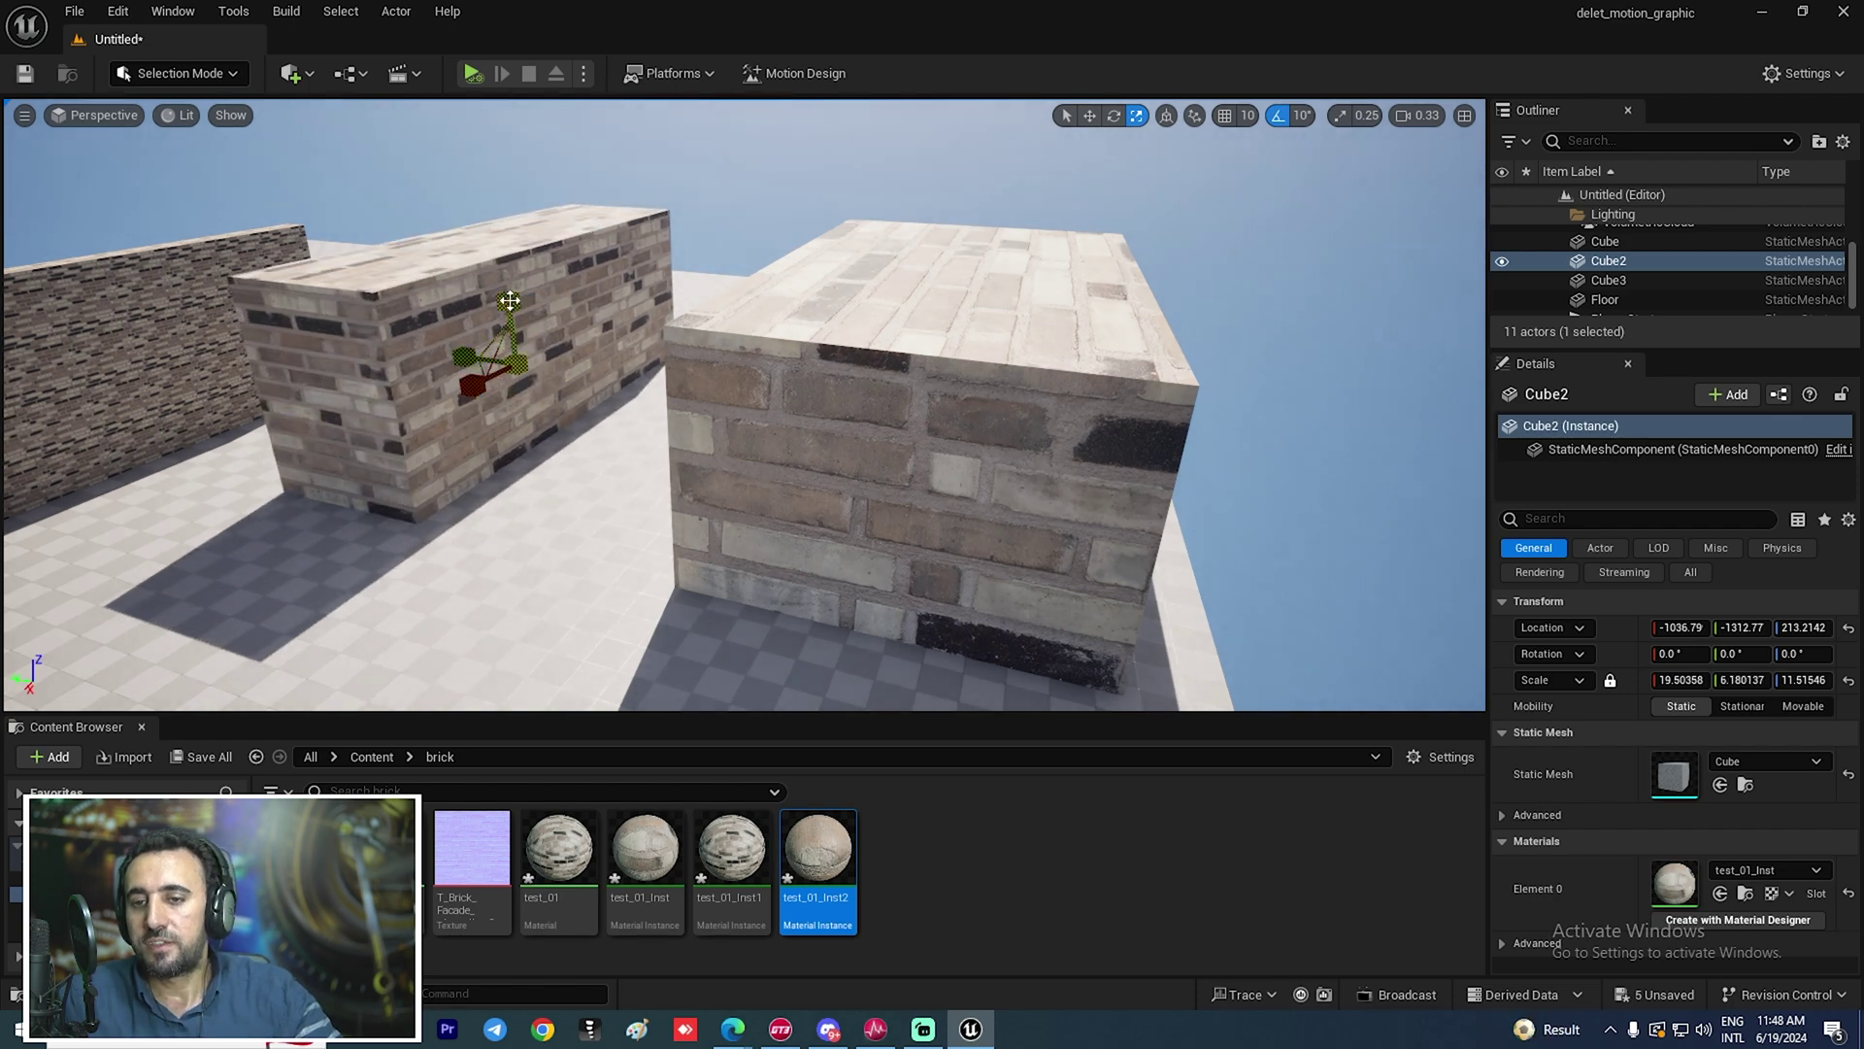
left_click_drag(509, 301, 509, 226)
Scale the back wall with the test_01 material to about 21.14 in Z and check its bricks up close
right_click_drag(539, 456, 432, 504)
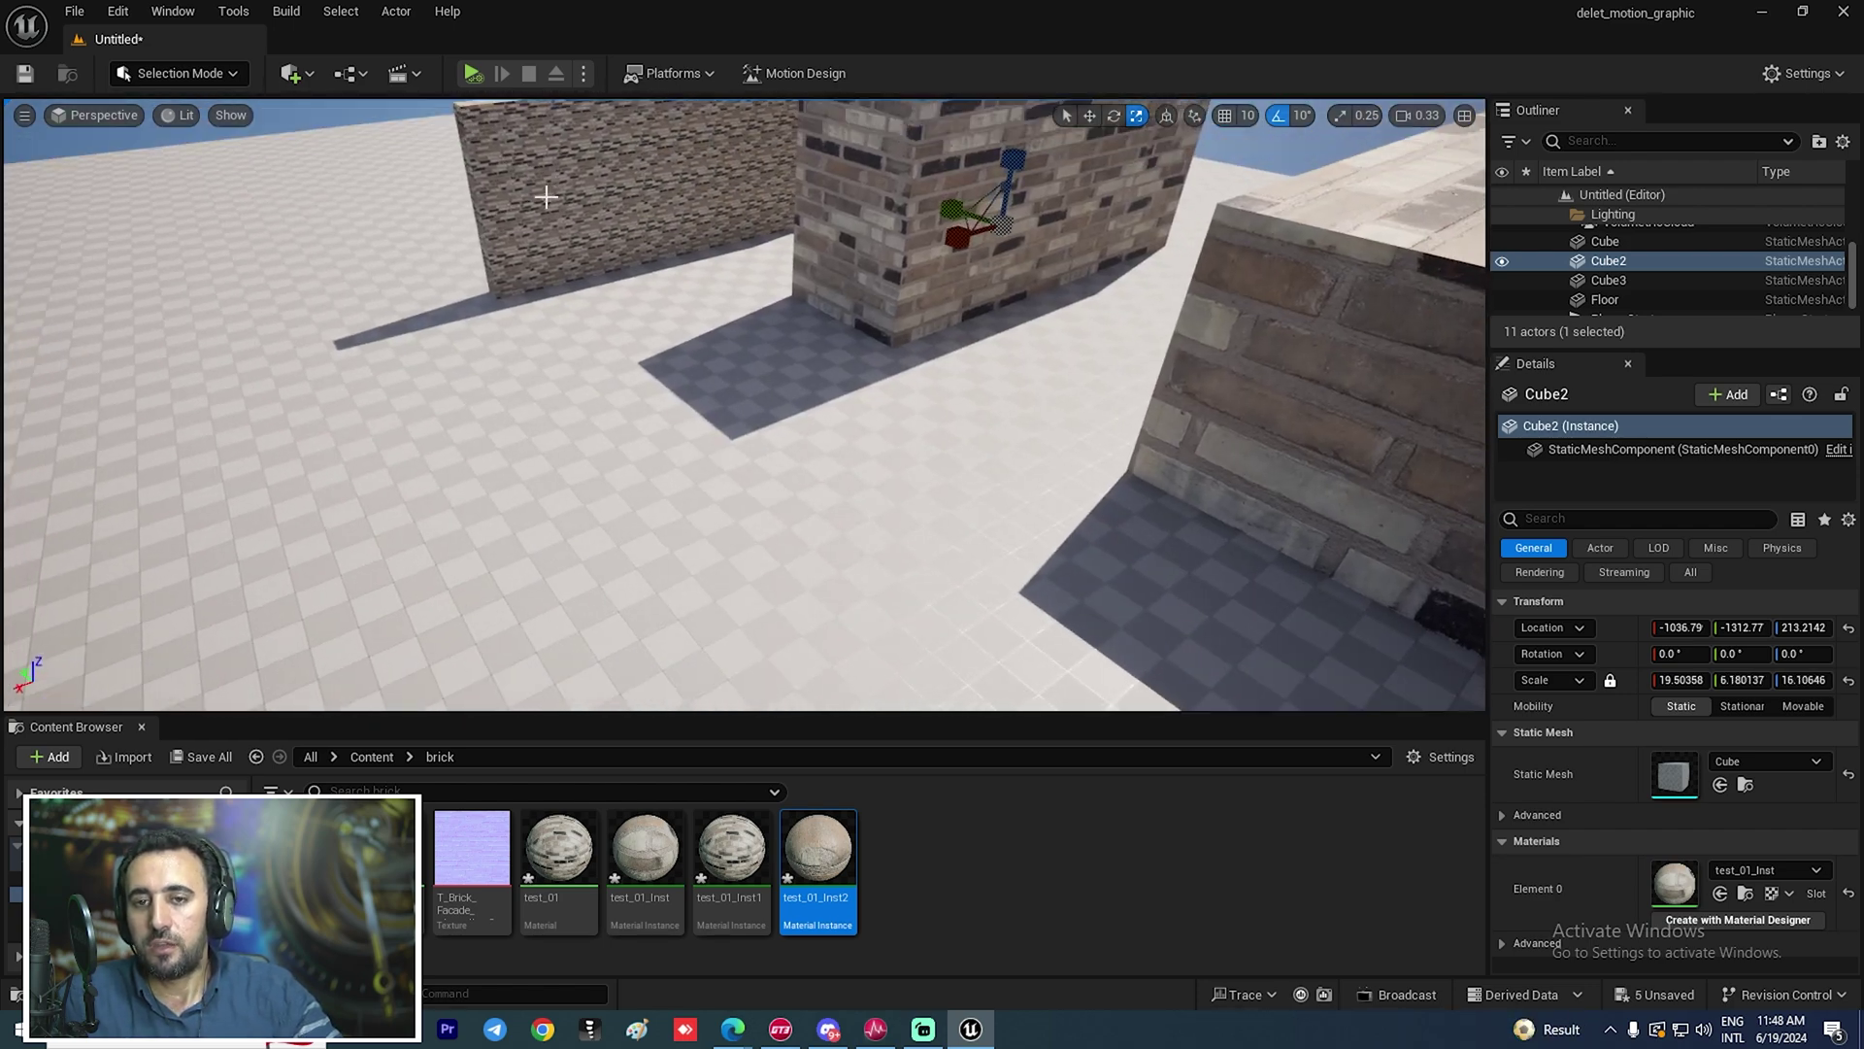
left_click(517, 157)
key("f")
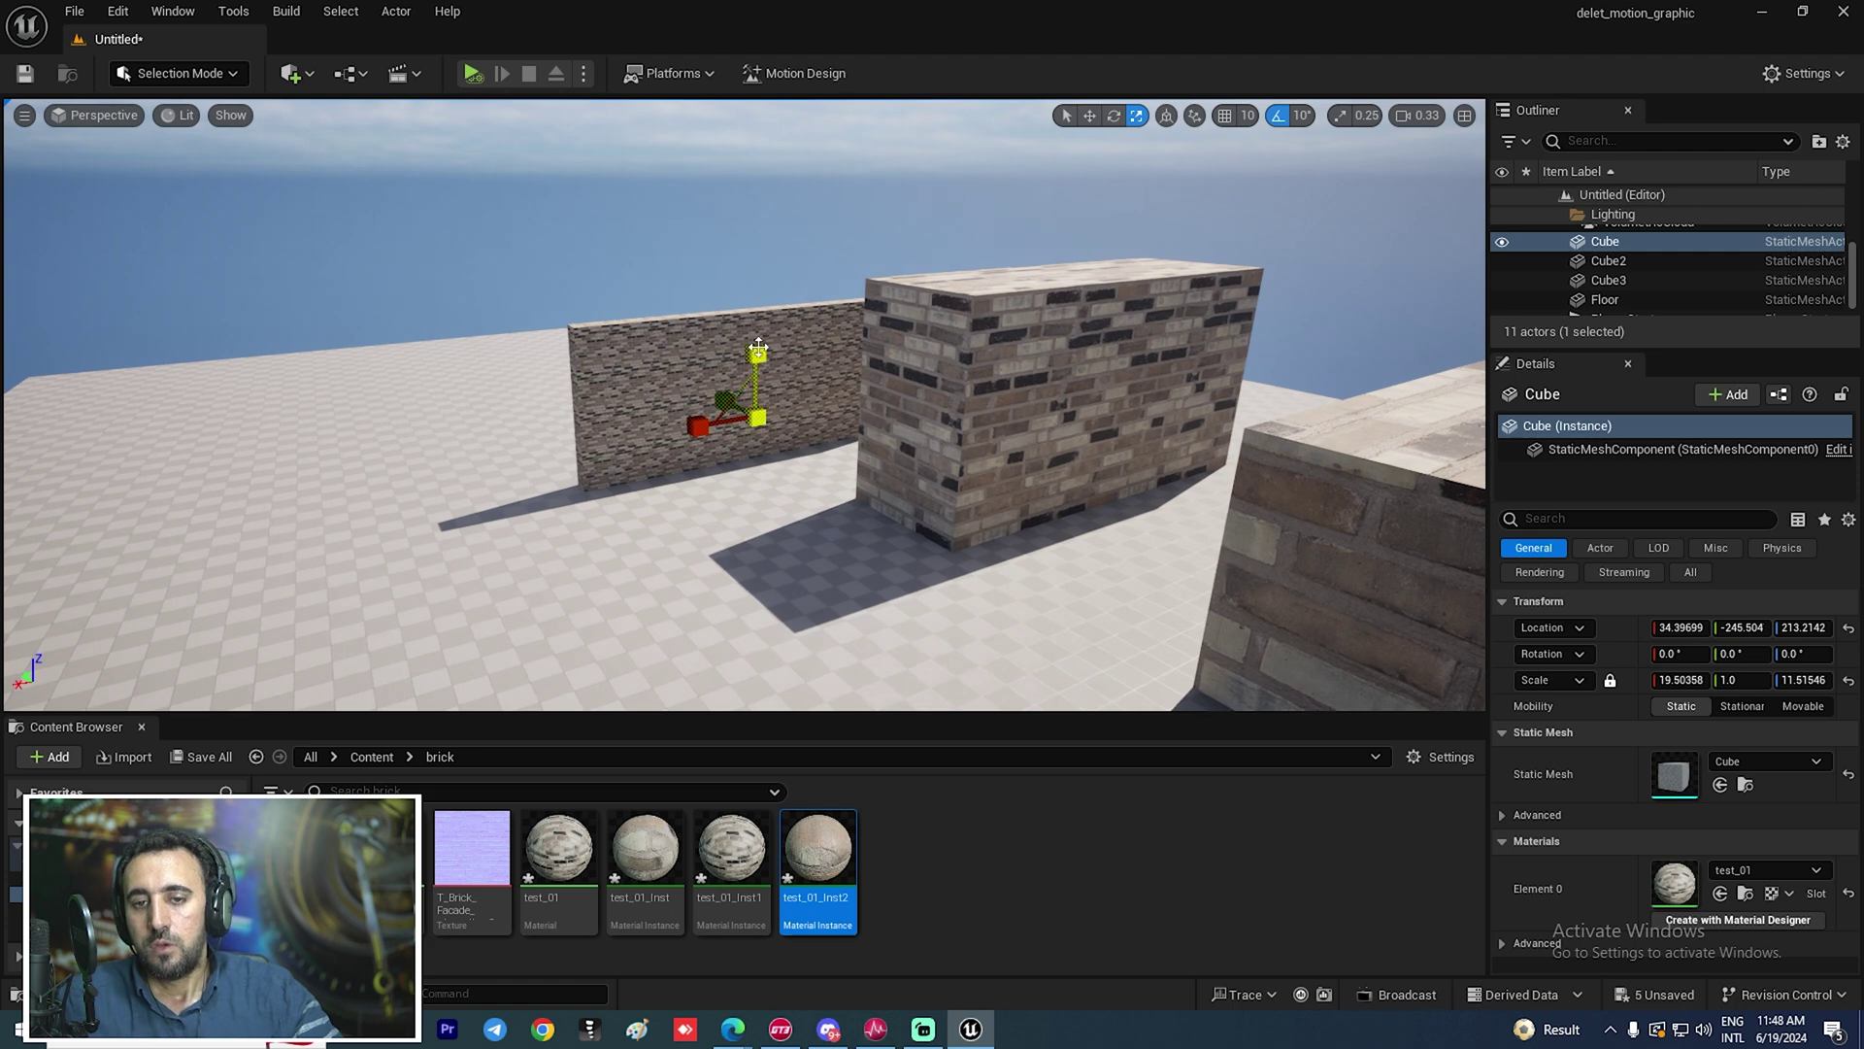
left_click_drag(758, 347, 759, 257)
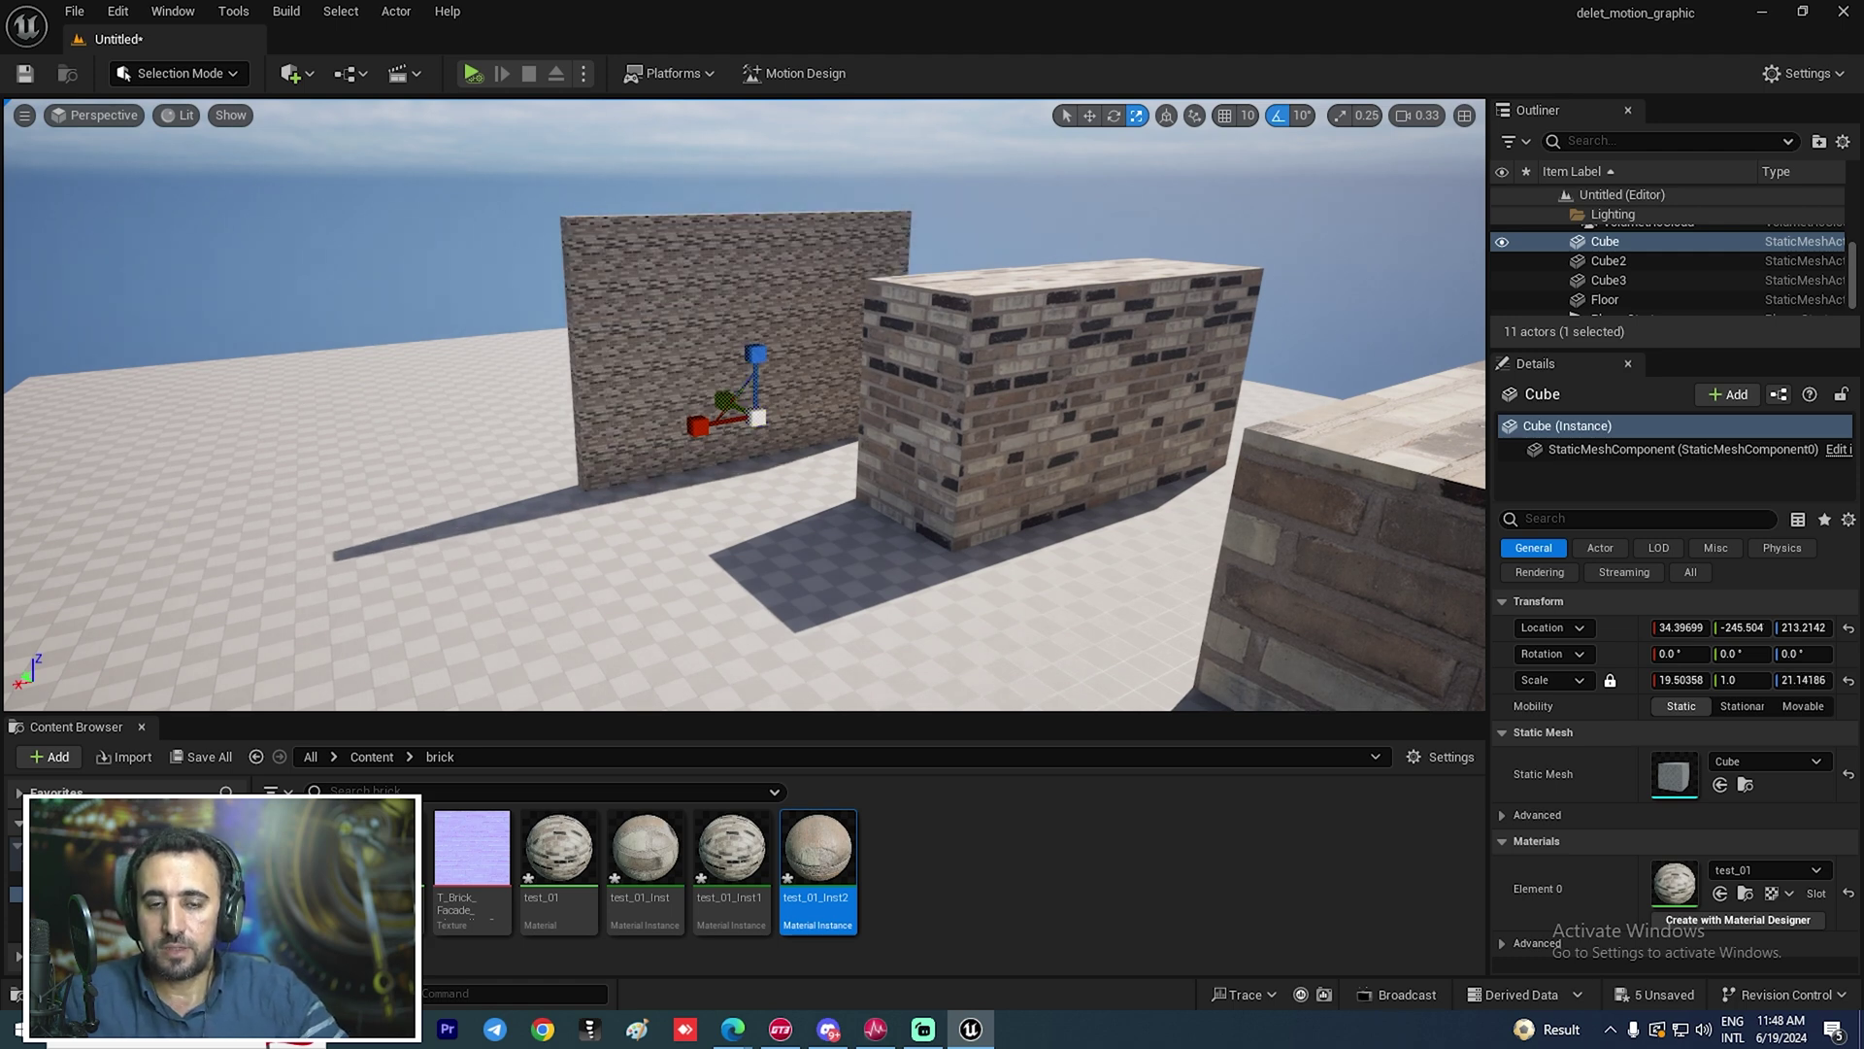
right_click_drag(758, 418, 724, 335)
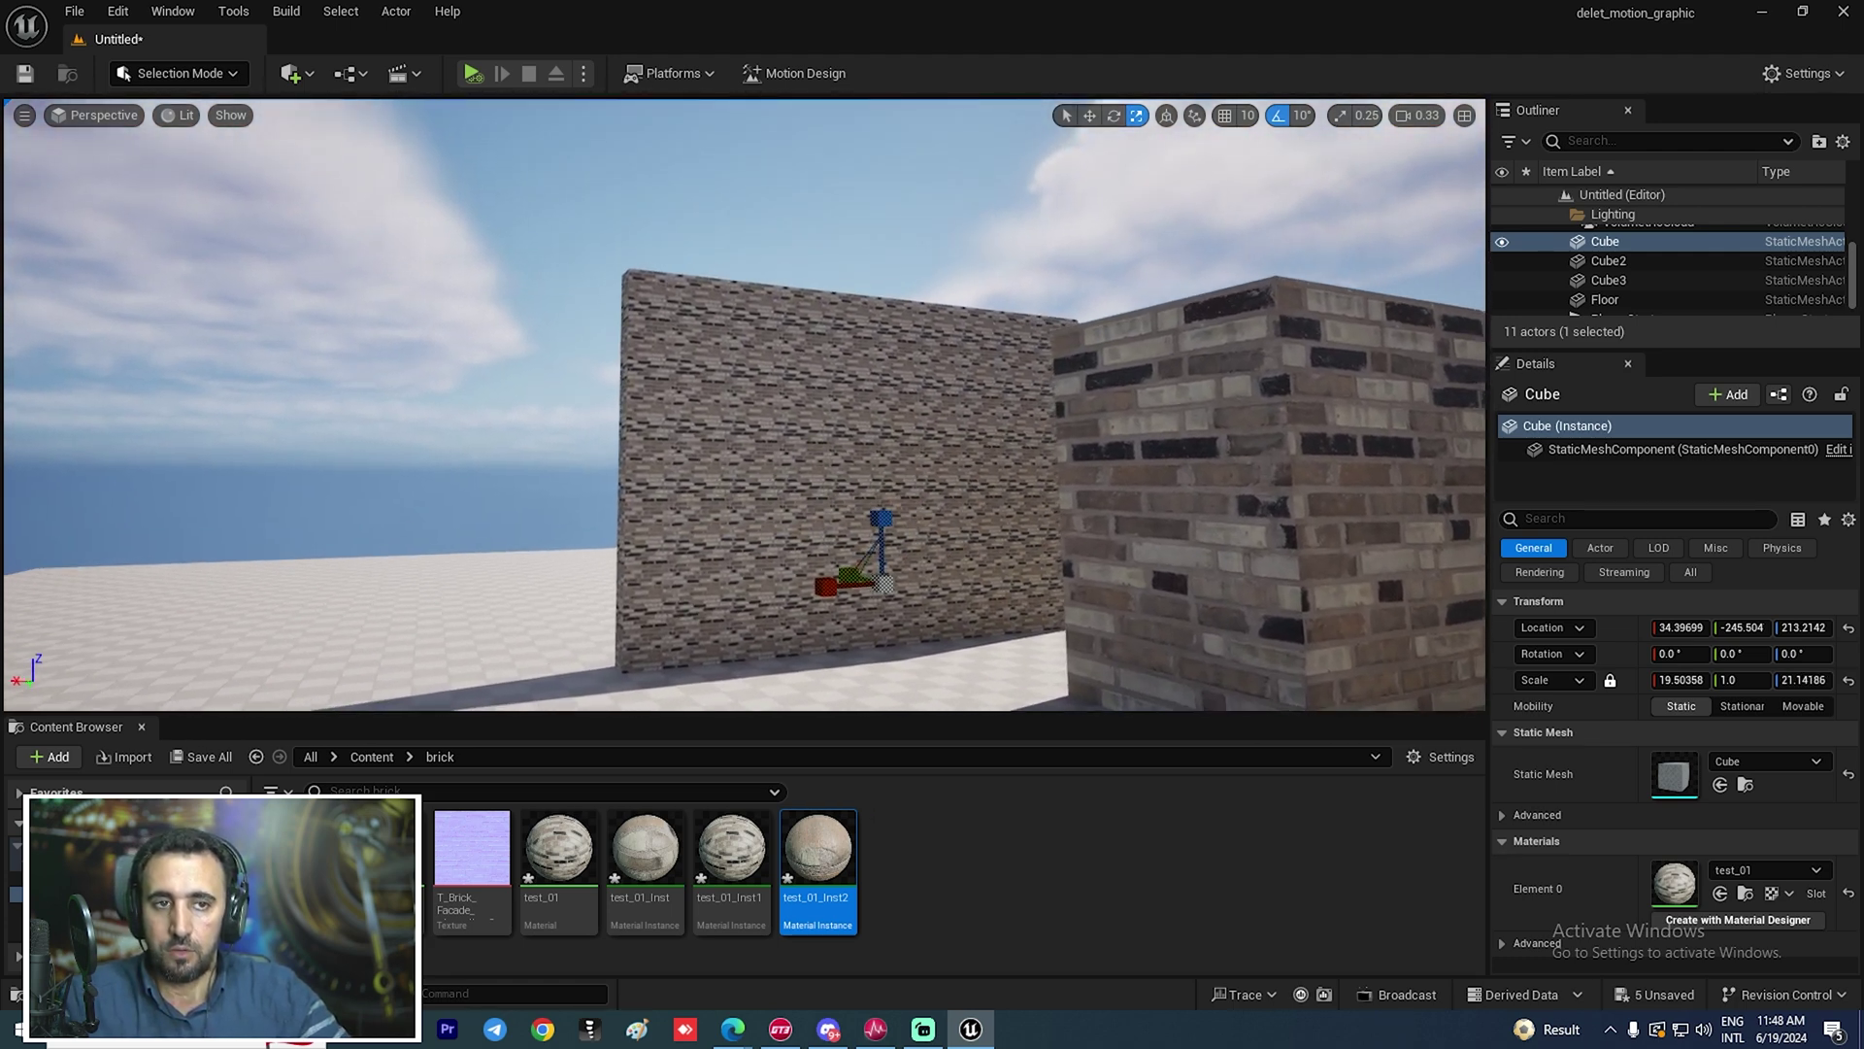
right_click_drag(747, 228, 746, 224)
Raise the viewport camera speed to 1 and frame all the walls from above
left_click(1428, 116)
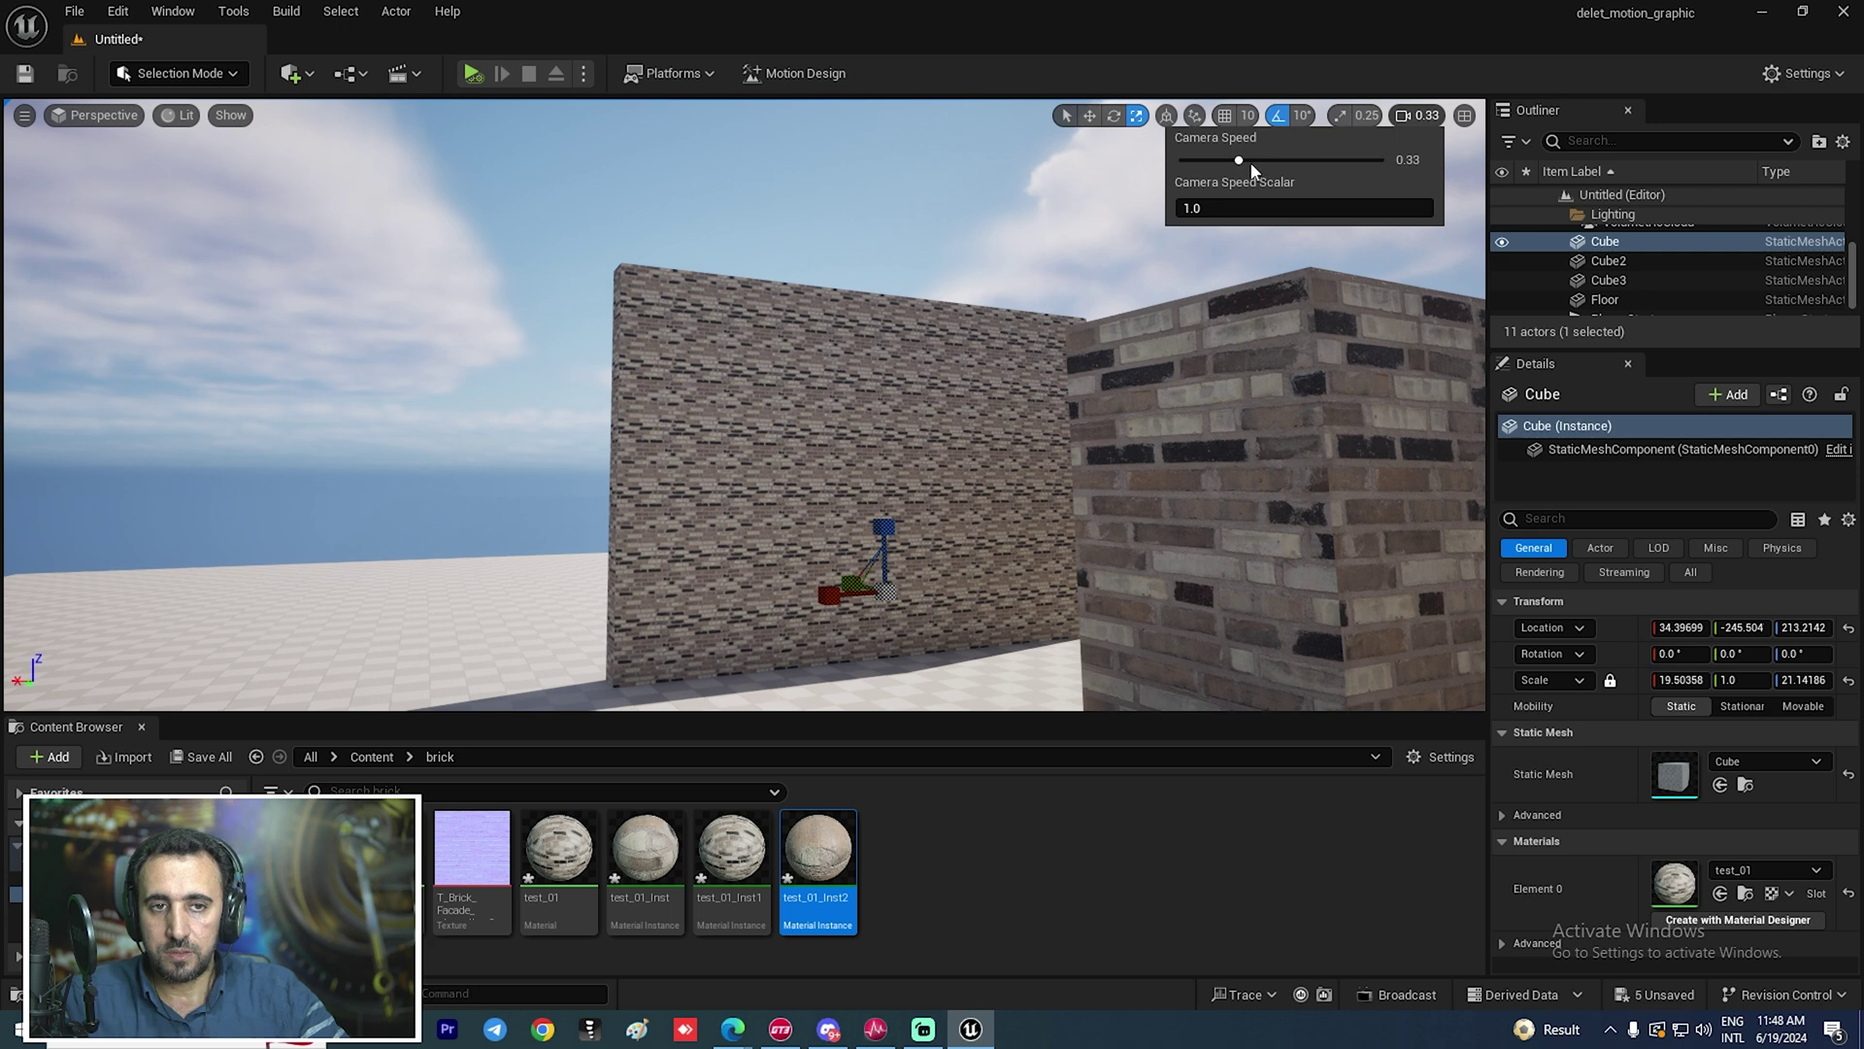
right_click_drag(1011, 453, 1011, 540)
left_click(1427, 116)
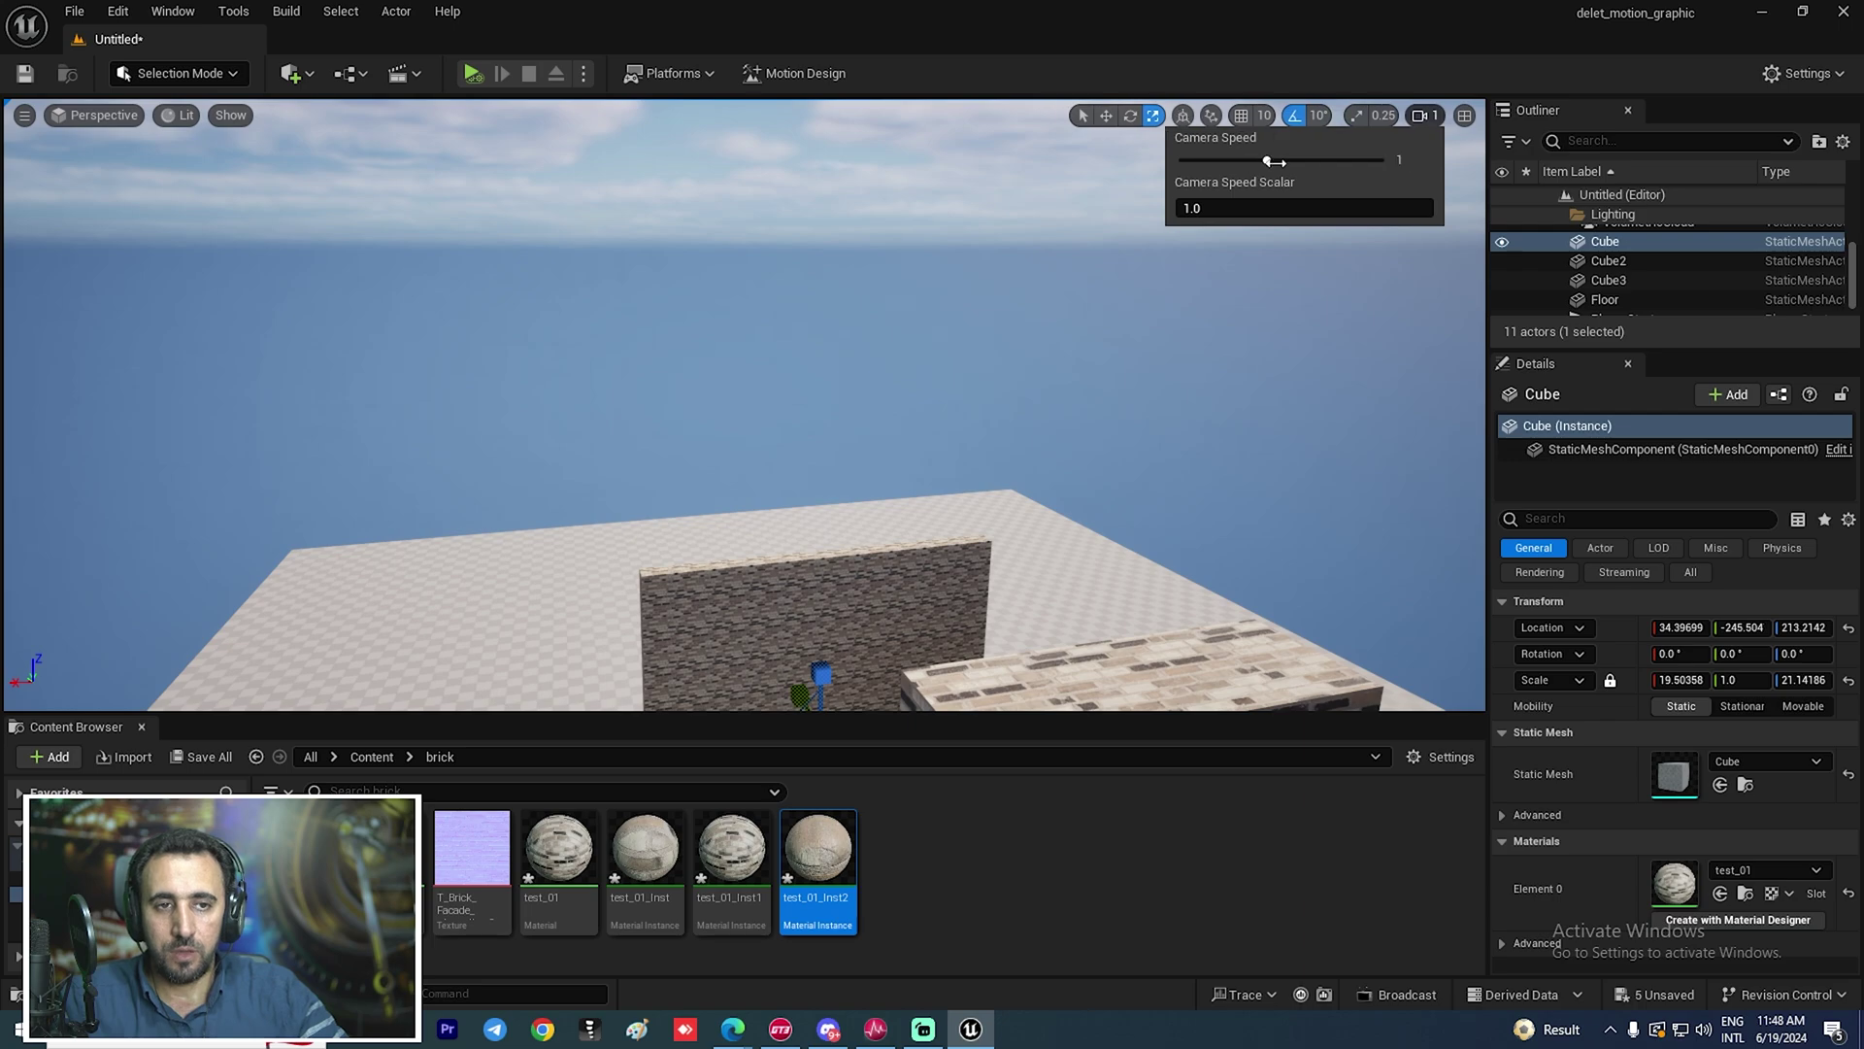
right_click_drag(1206, 276, 1202, 342)
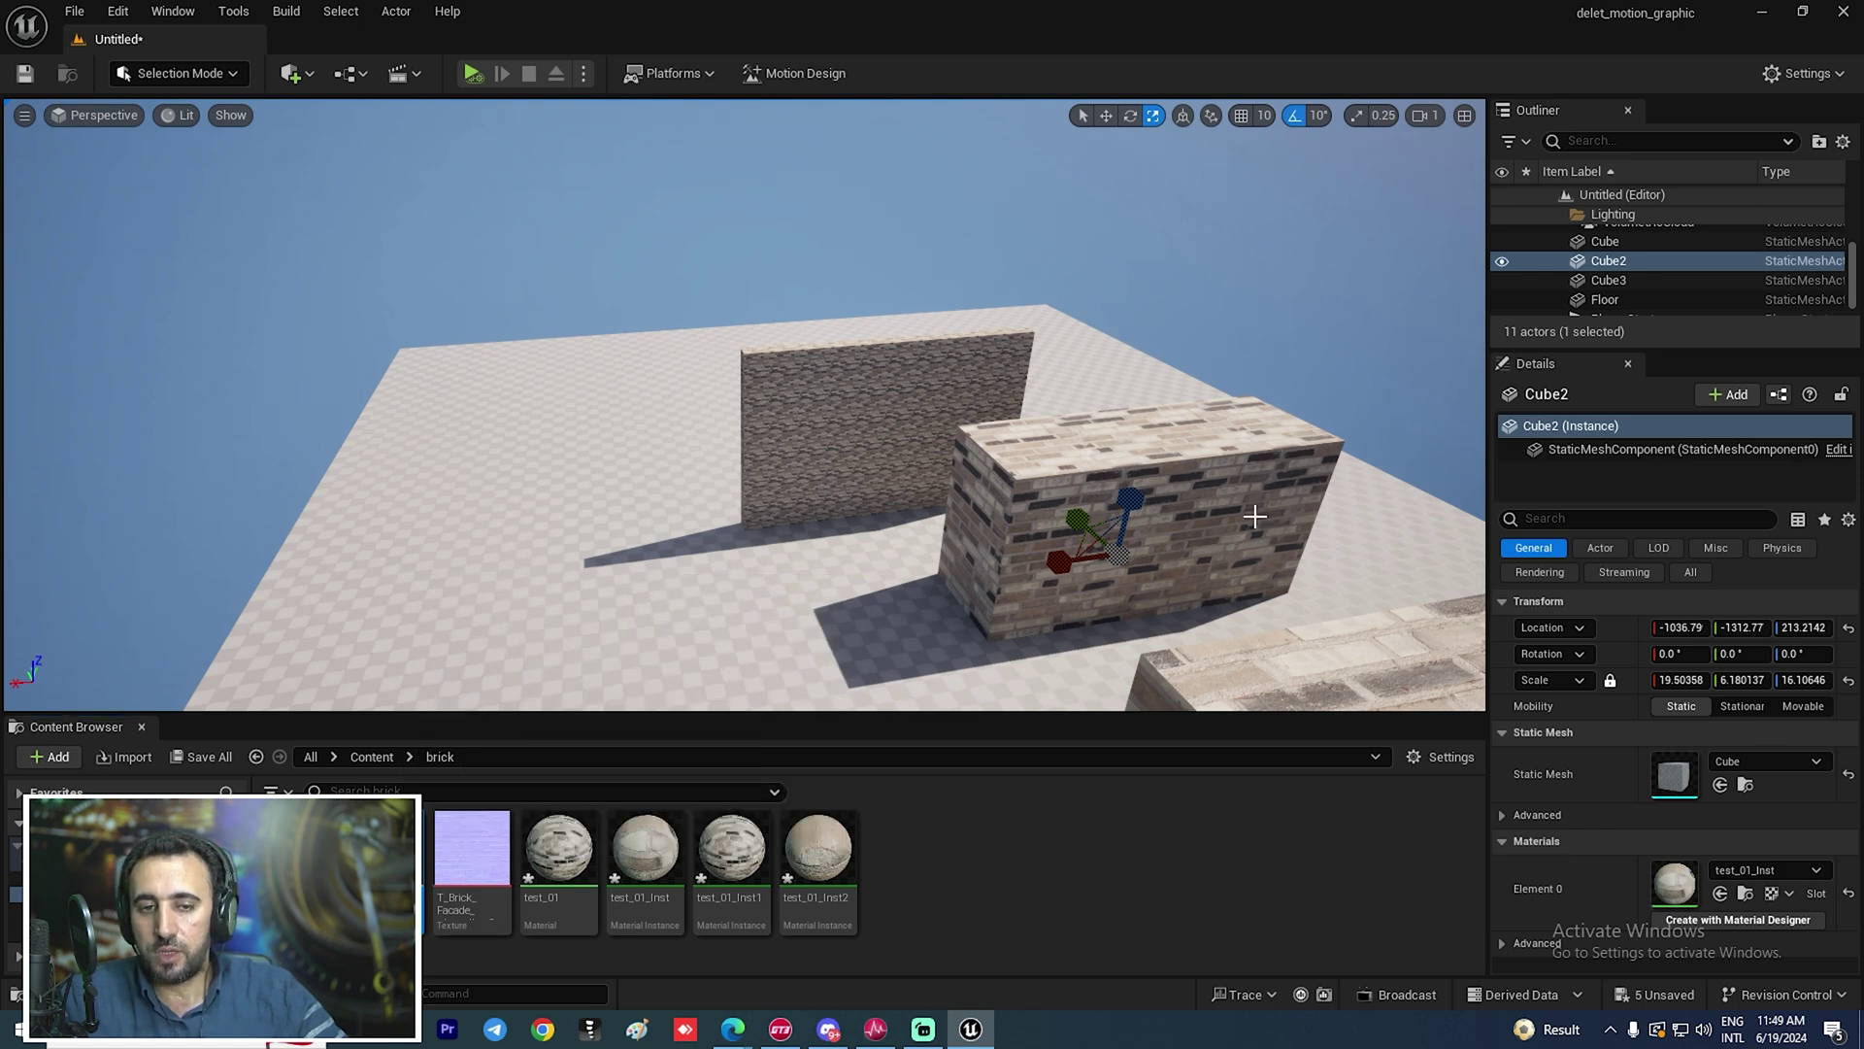
Duplicate the middle block to about X 1658 and apply the brick facade texture directly to the copy for comparison
key("ctrl+d")
left_click_drag(1066, 575, 602, 648, "alt")
left_click_drag(472, 847, 660, 571)
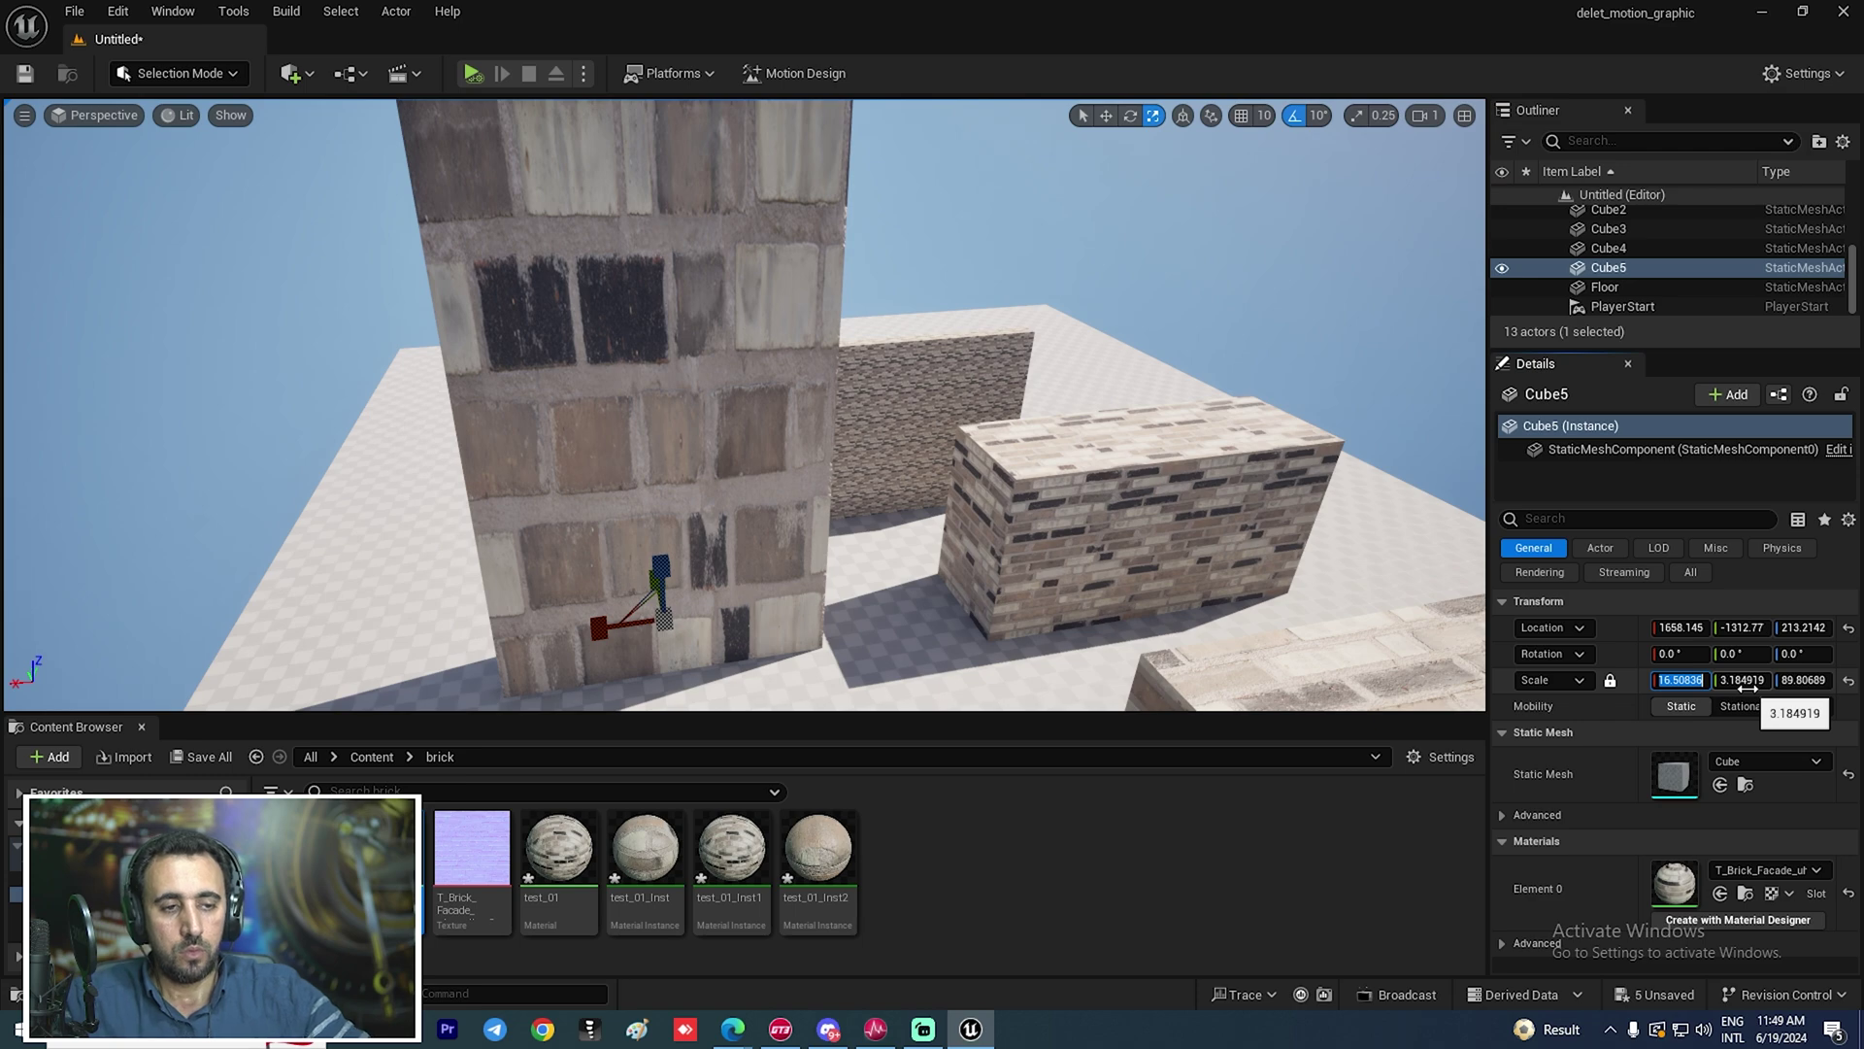
Set the copied block's X scale to 1 with its proportions locked
type("1")
key("Return")
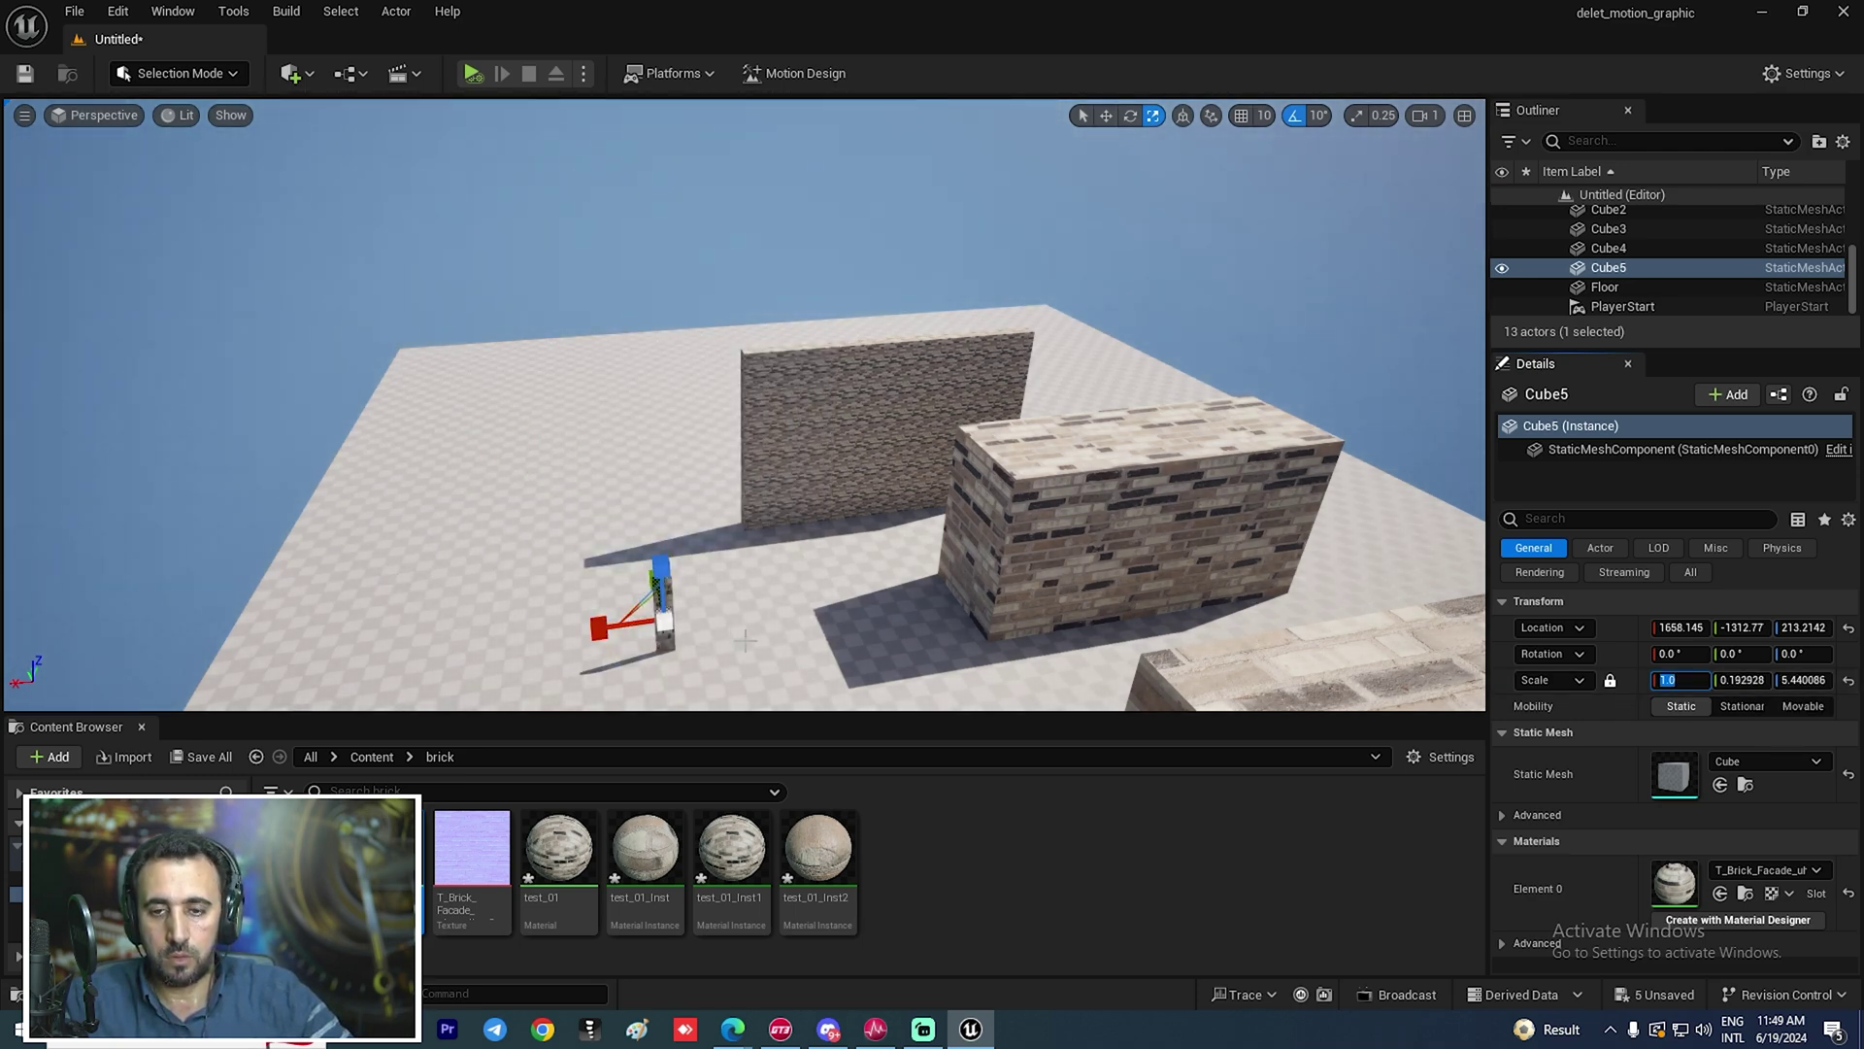
right_click_drag(745, 640, 752, 592)
key("w")
key("s")
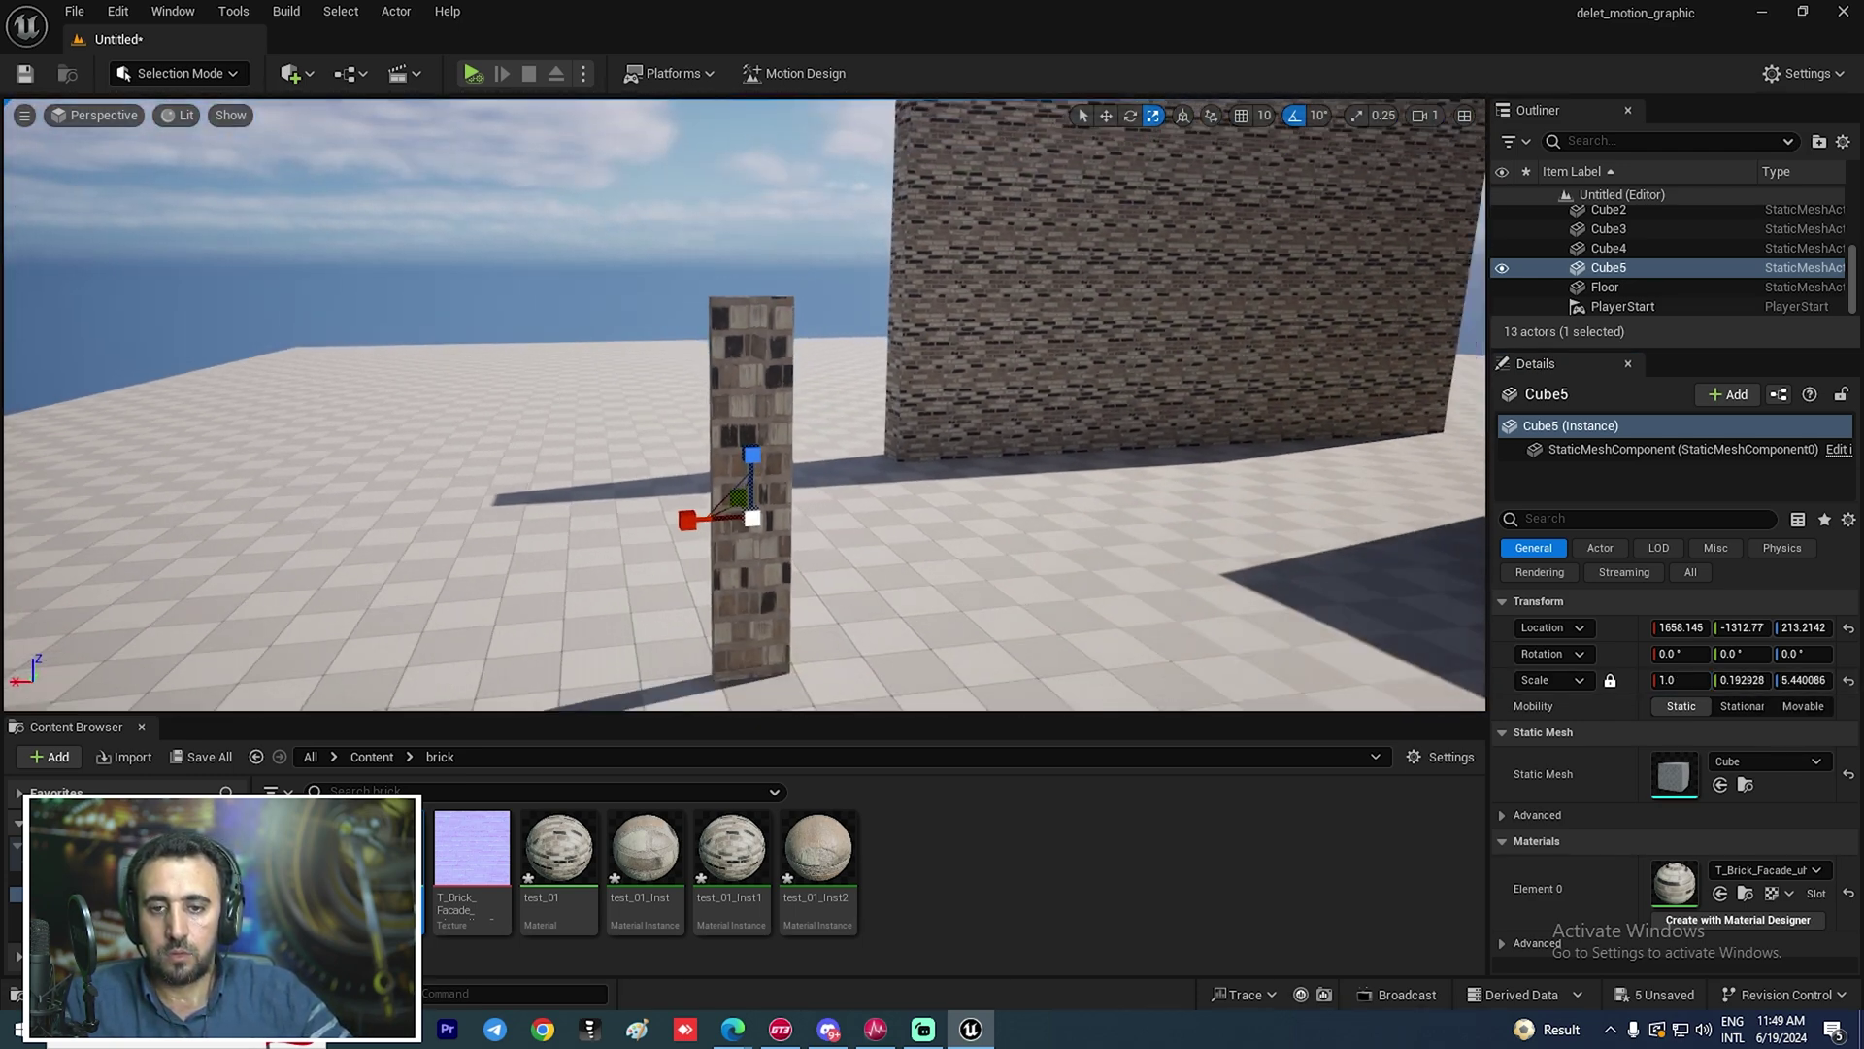
Rescale the plainly textured block along Z and X, then stretch it upward in Z to compare its bricks with the world-aligned walls
right_click_drag(752, 461, 752, 476)
left_click_drag(749, 396, 795, 501)
left_click_drag(675, 454, 616, 457)
right_click_drag(616, 456, 601, 379)
key("s")
right_click_drag(901, 291, 901, 361)
left_click_drag(836, 344, 836, 219)
key("s")
right_click_drag(971, 544, 1020, 643)
key("e")
key("w")
right_click_drag(743, 470, 743, 471)
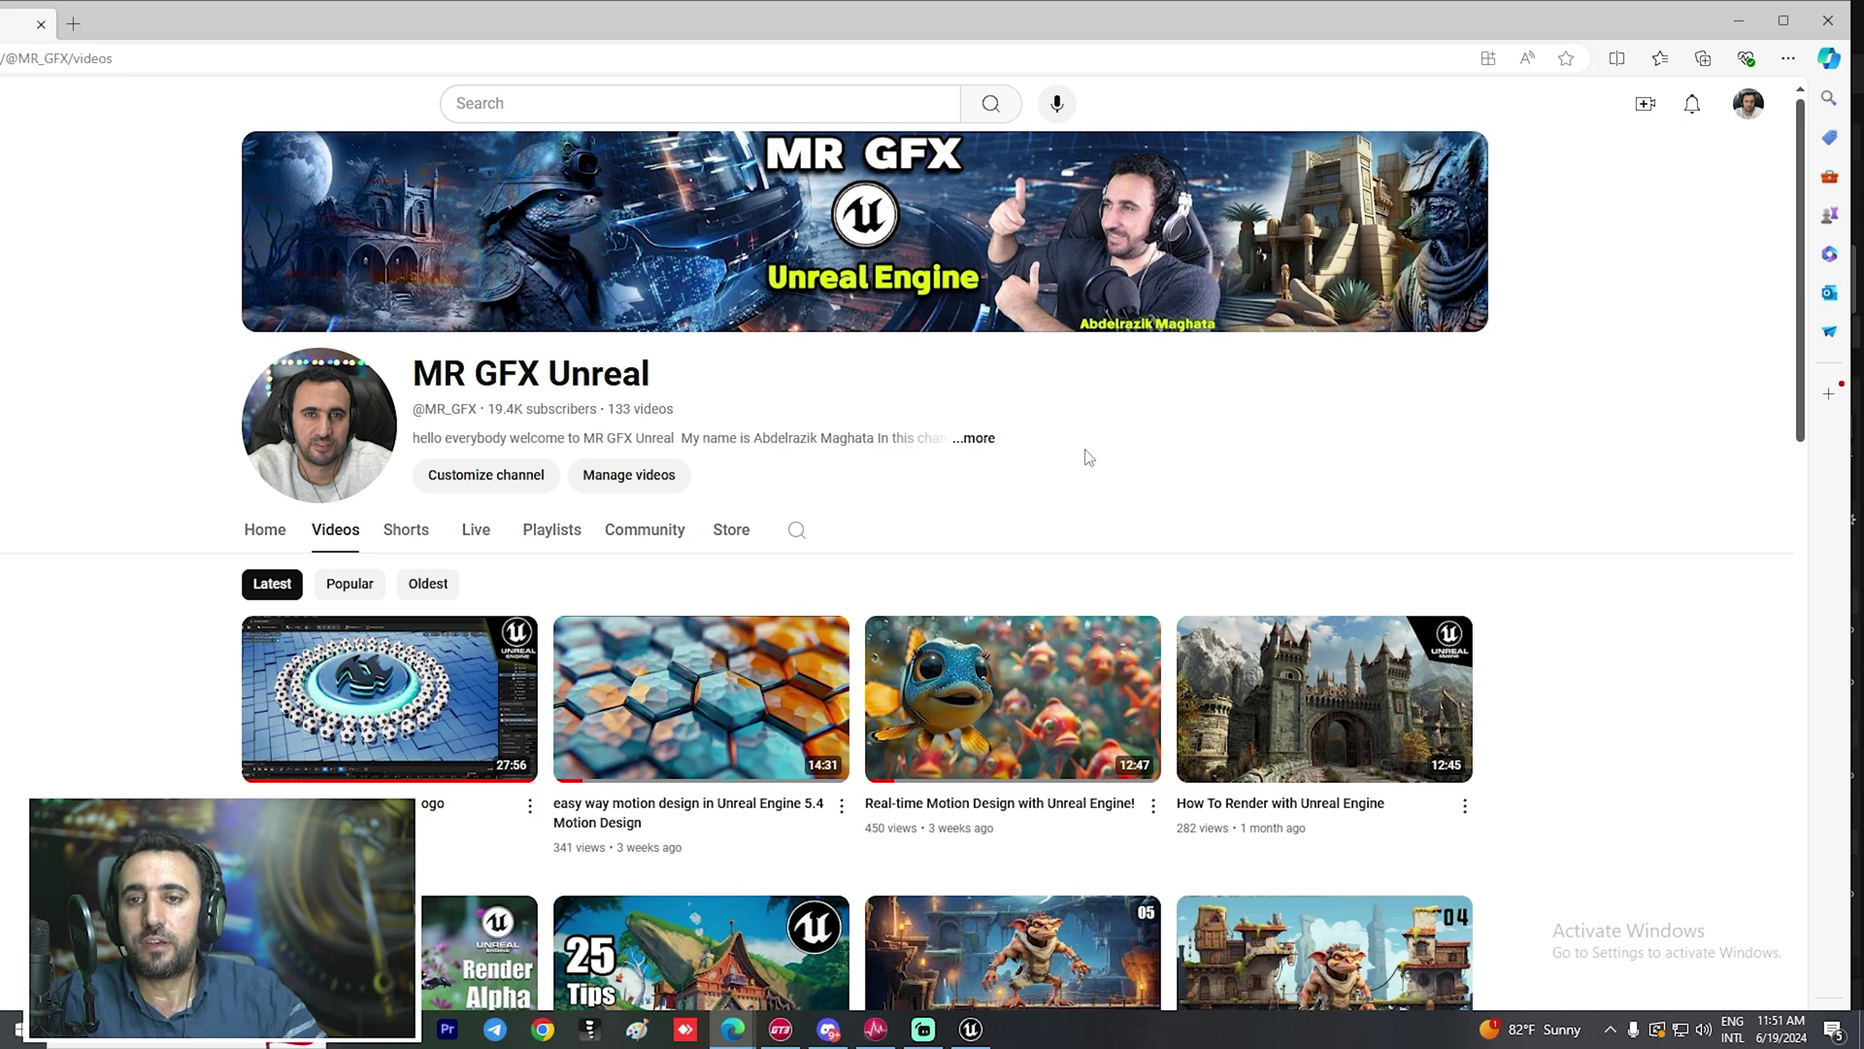
Look through the list of videos on the MR GFX Unreal YouTube channel, from the latest to the oldest uploads
scroll(895, 420, "down", 20)
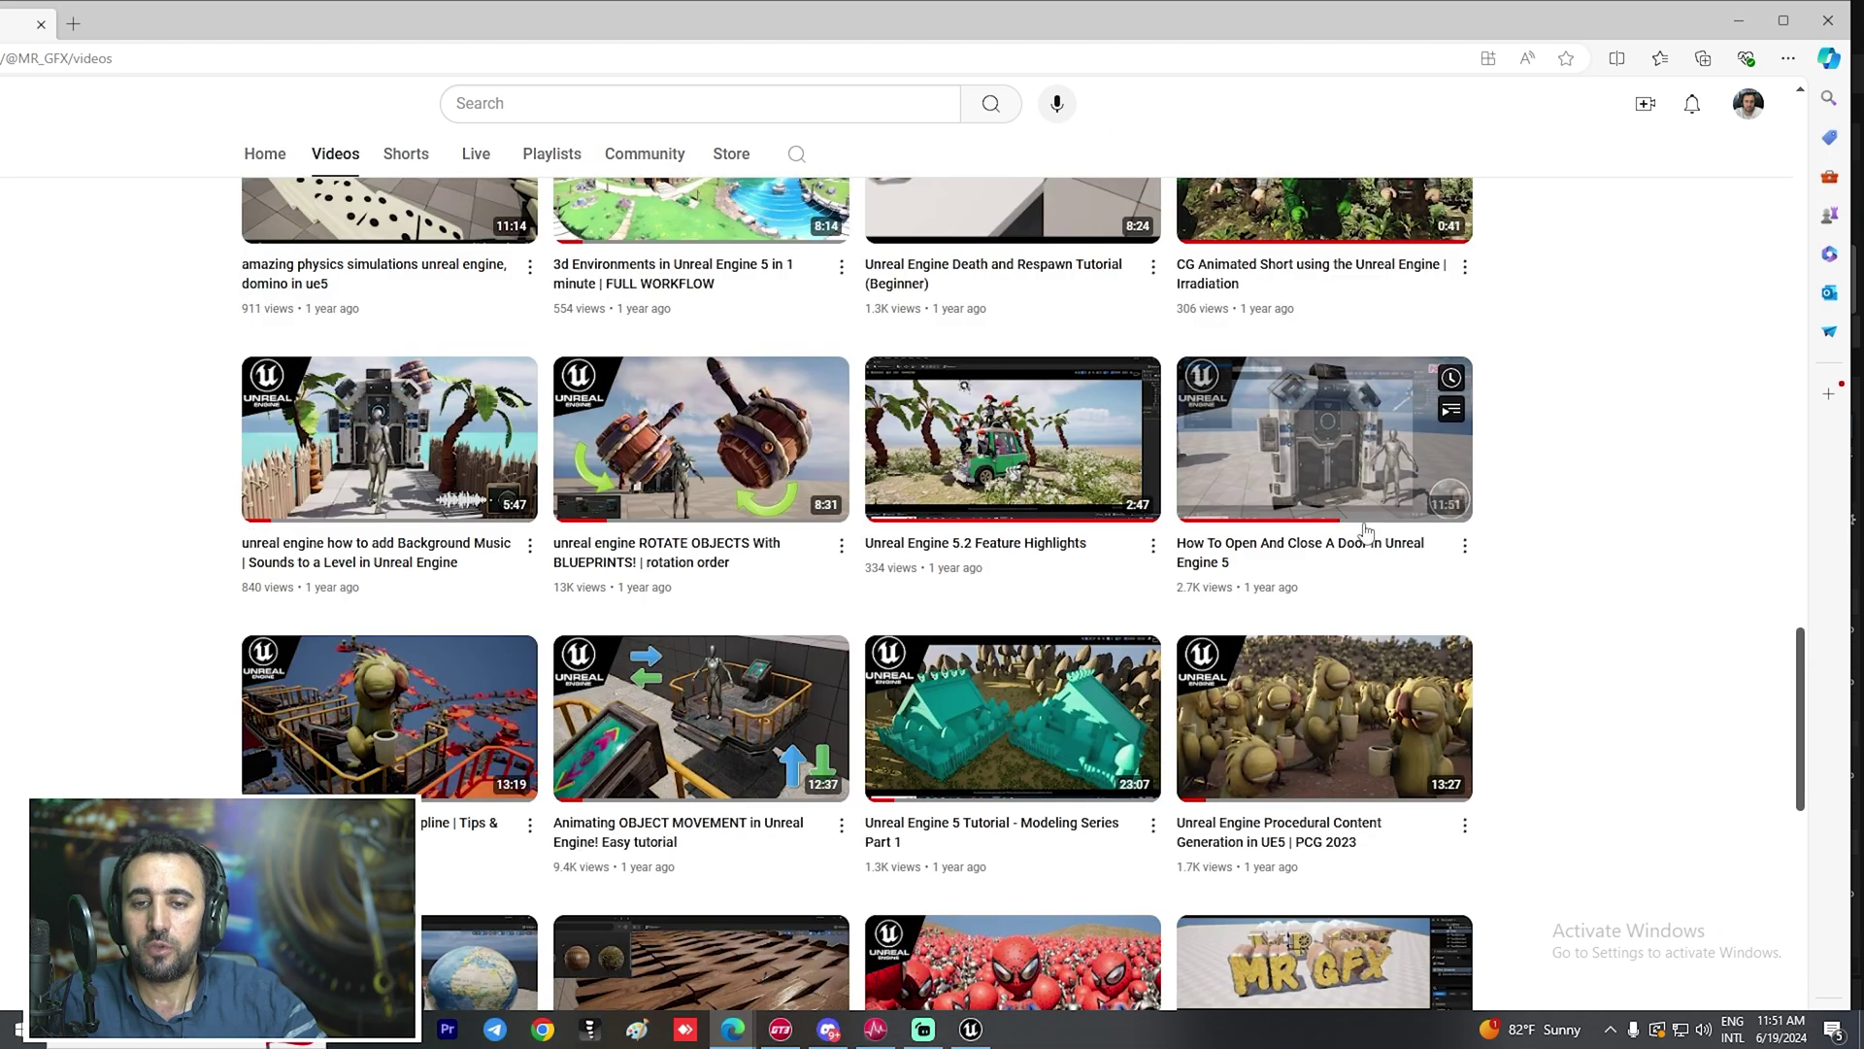
scroll(1344, 506, "down", 10)
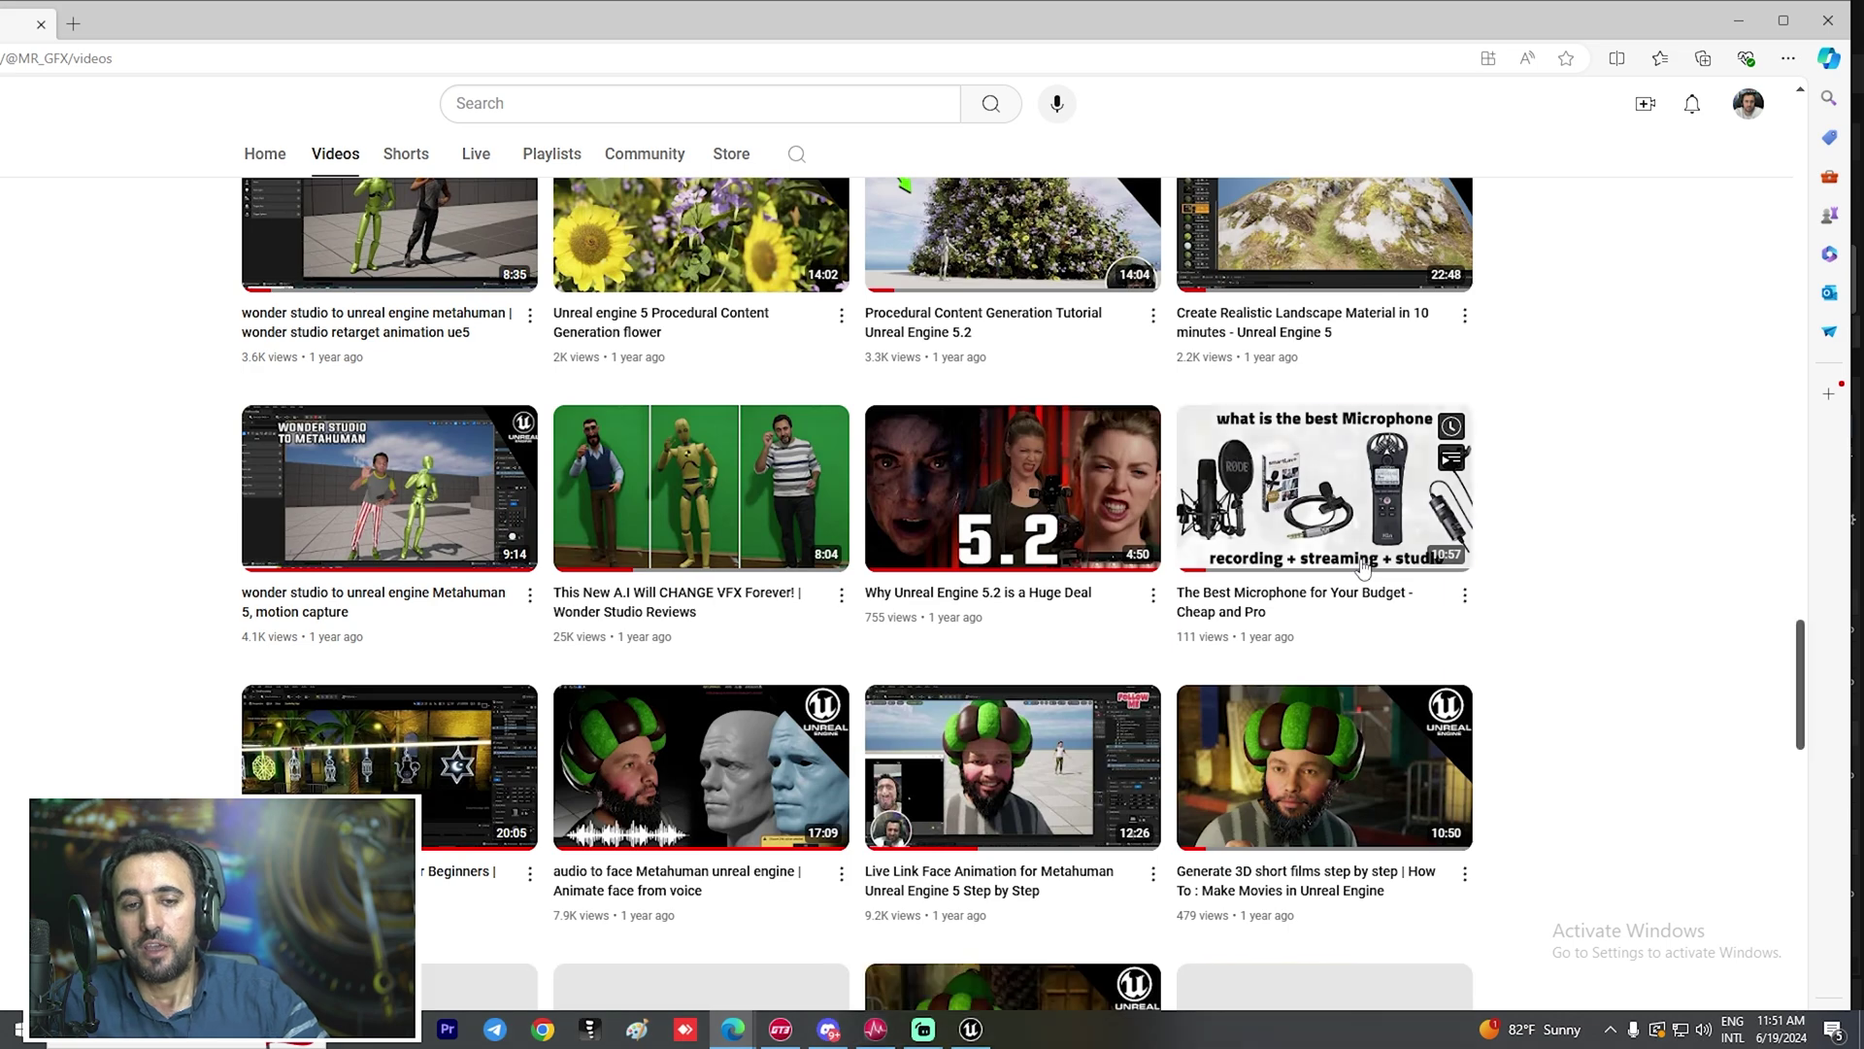
scroll(1363, 568, "down", 10)
scroll(1358, 568, "down", 10)
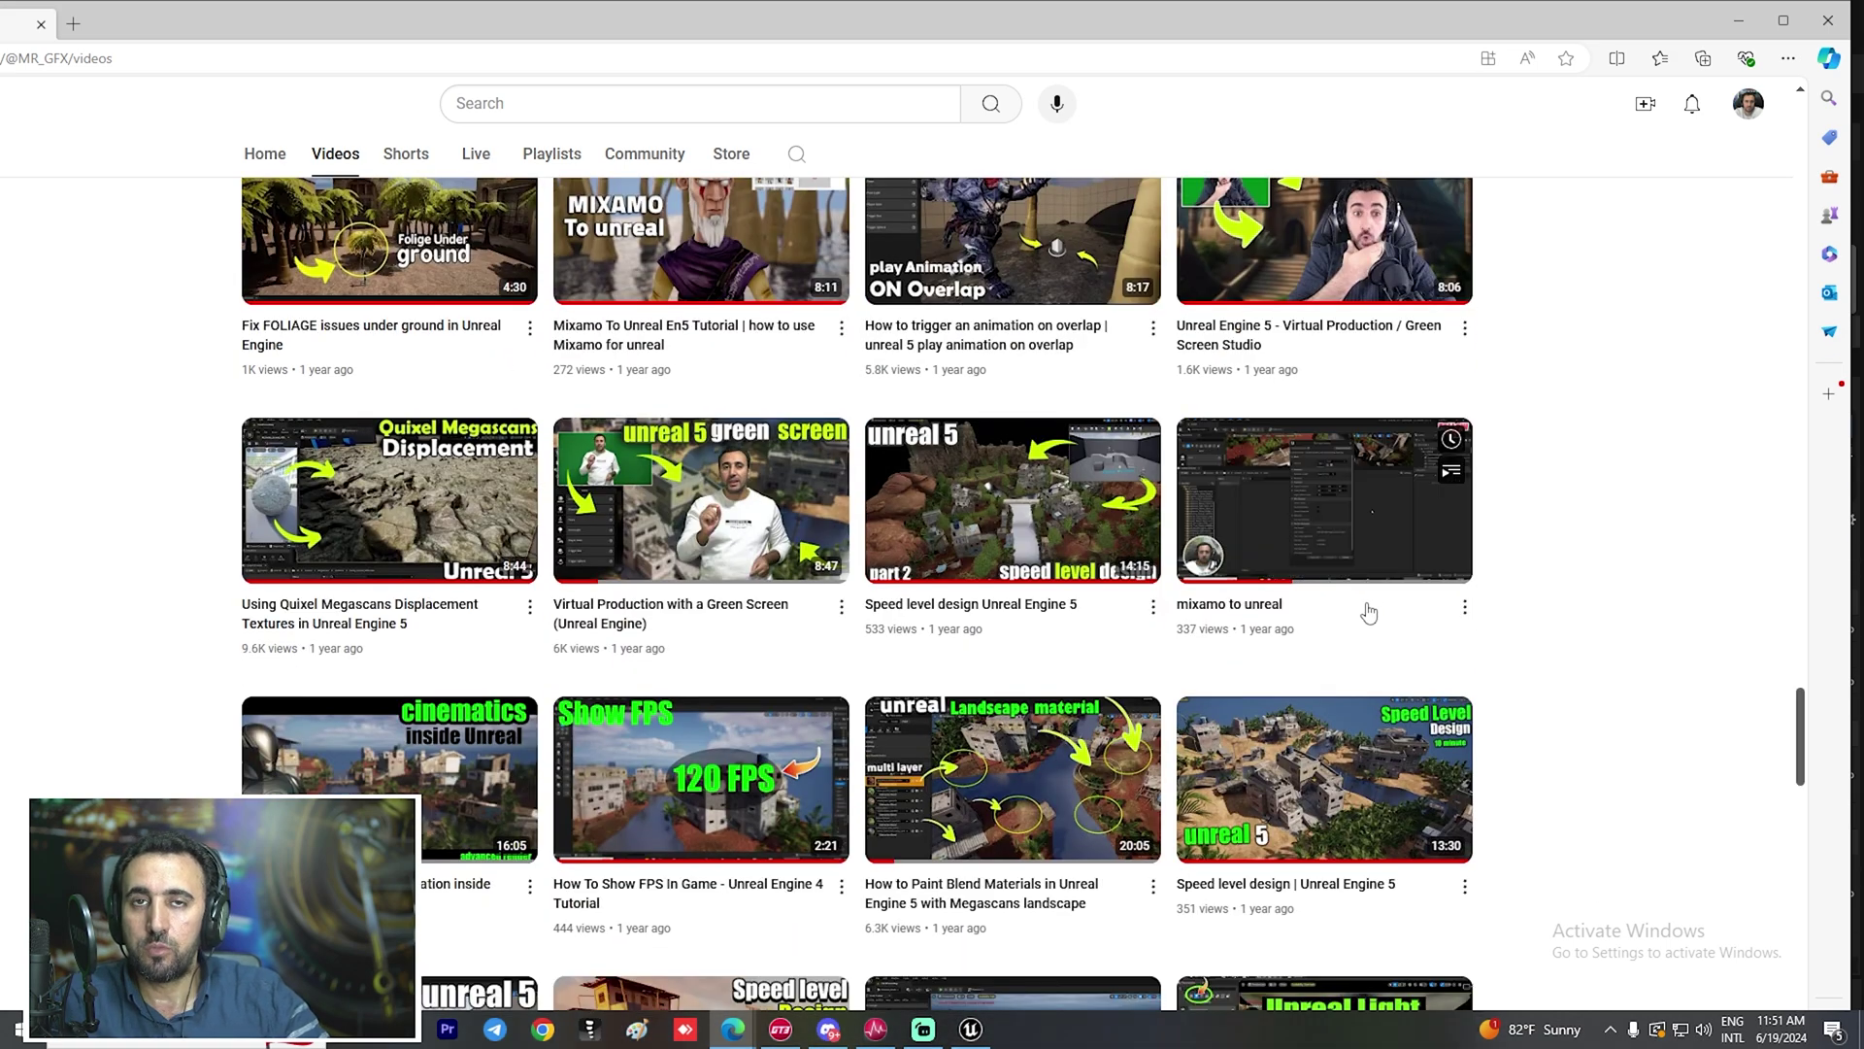
scroll(1369, 612, "down", 10)
scroll(1365, 620, "down", 8)
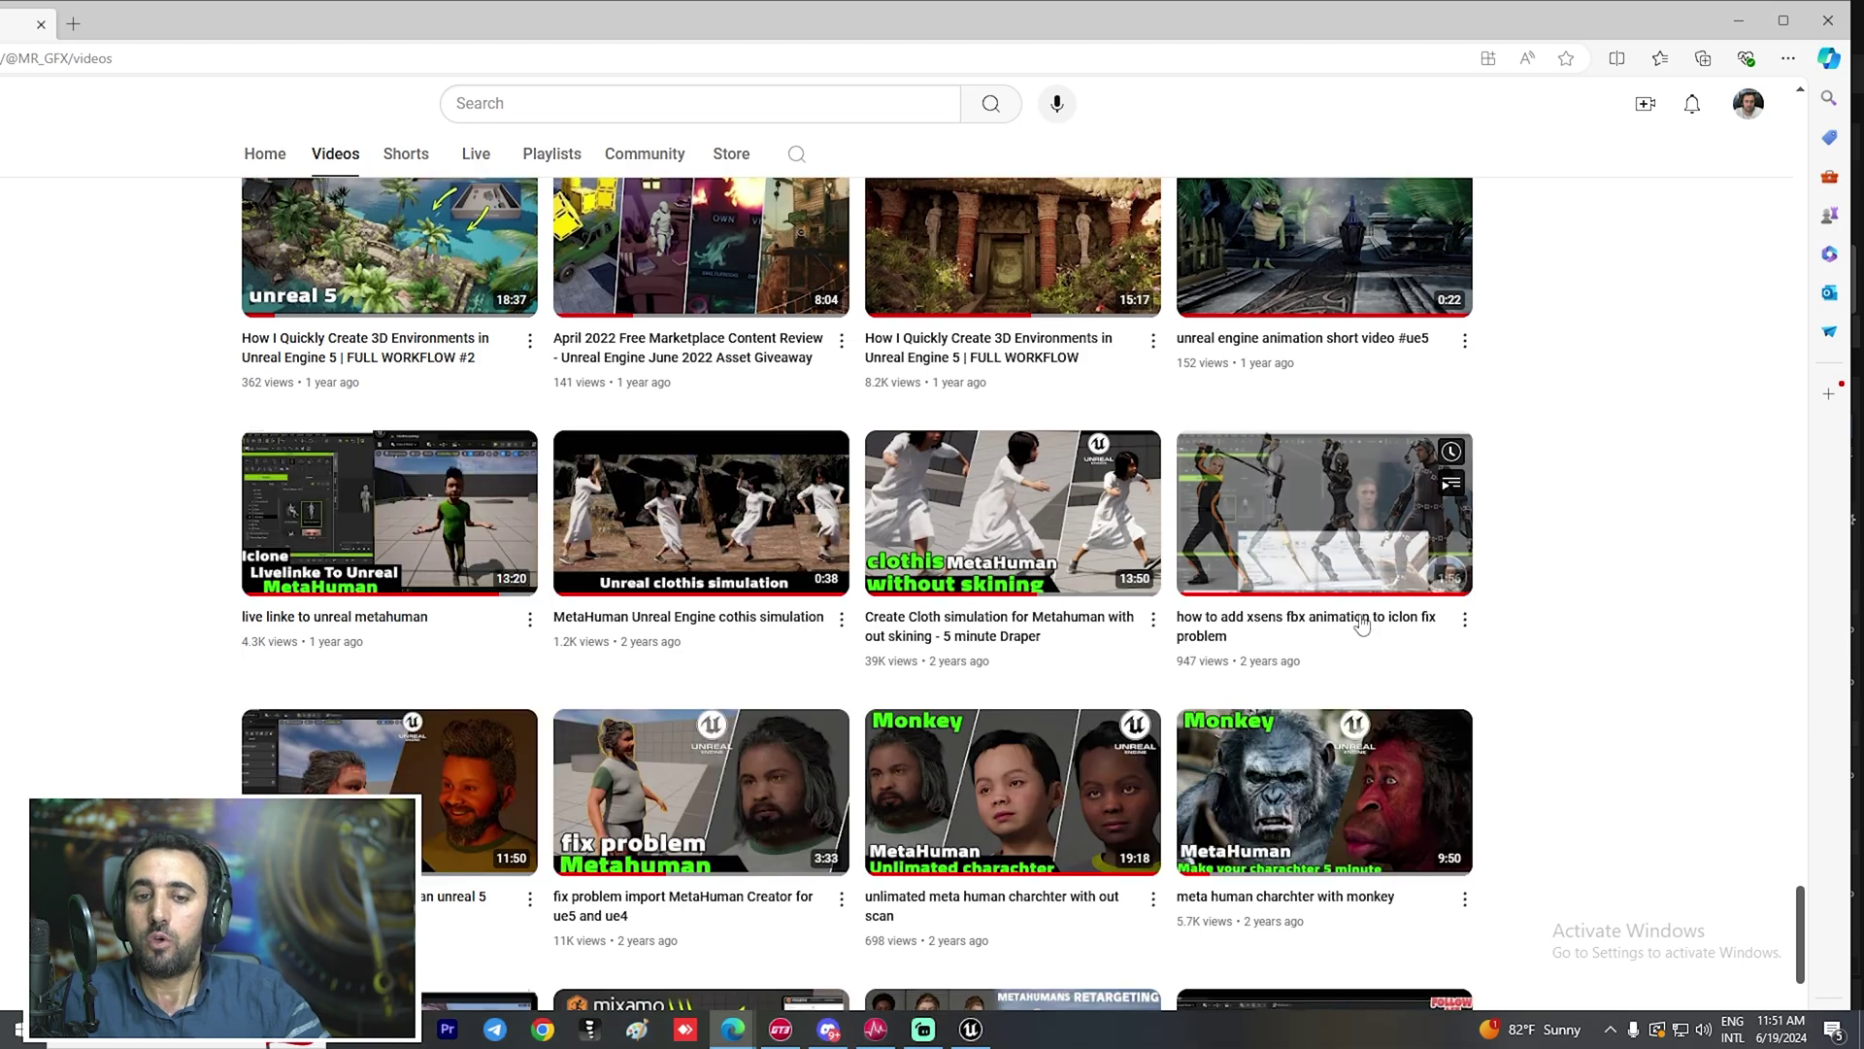
scroll(1362, 623, "down", 3)
scroll(1362, 624, "up", 10)
scroll(1362, 622, "up", 20)
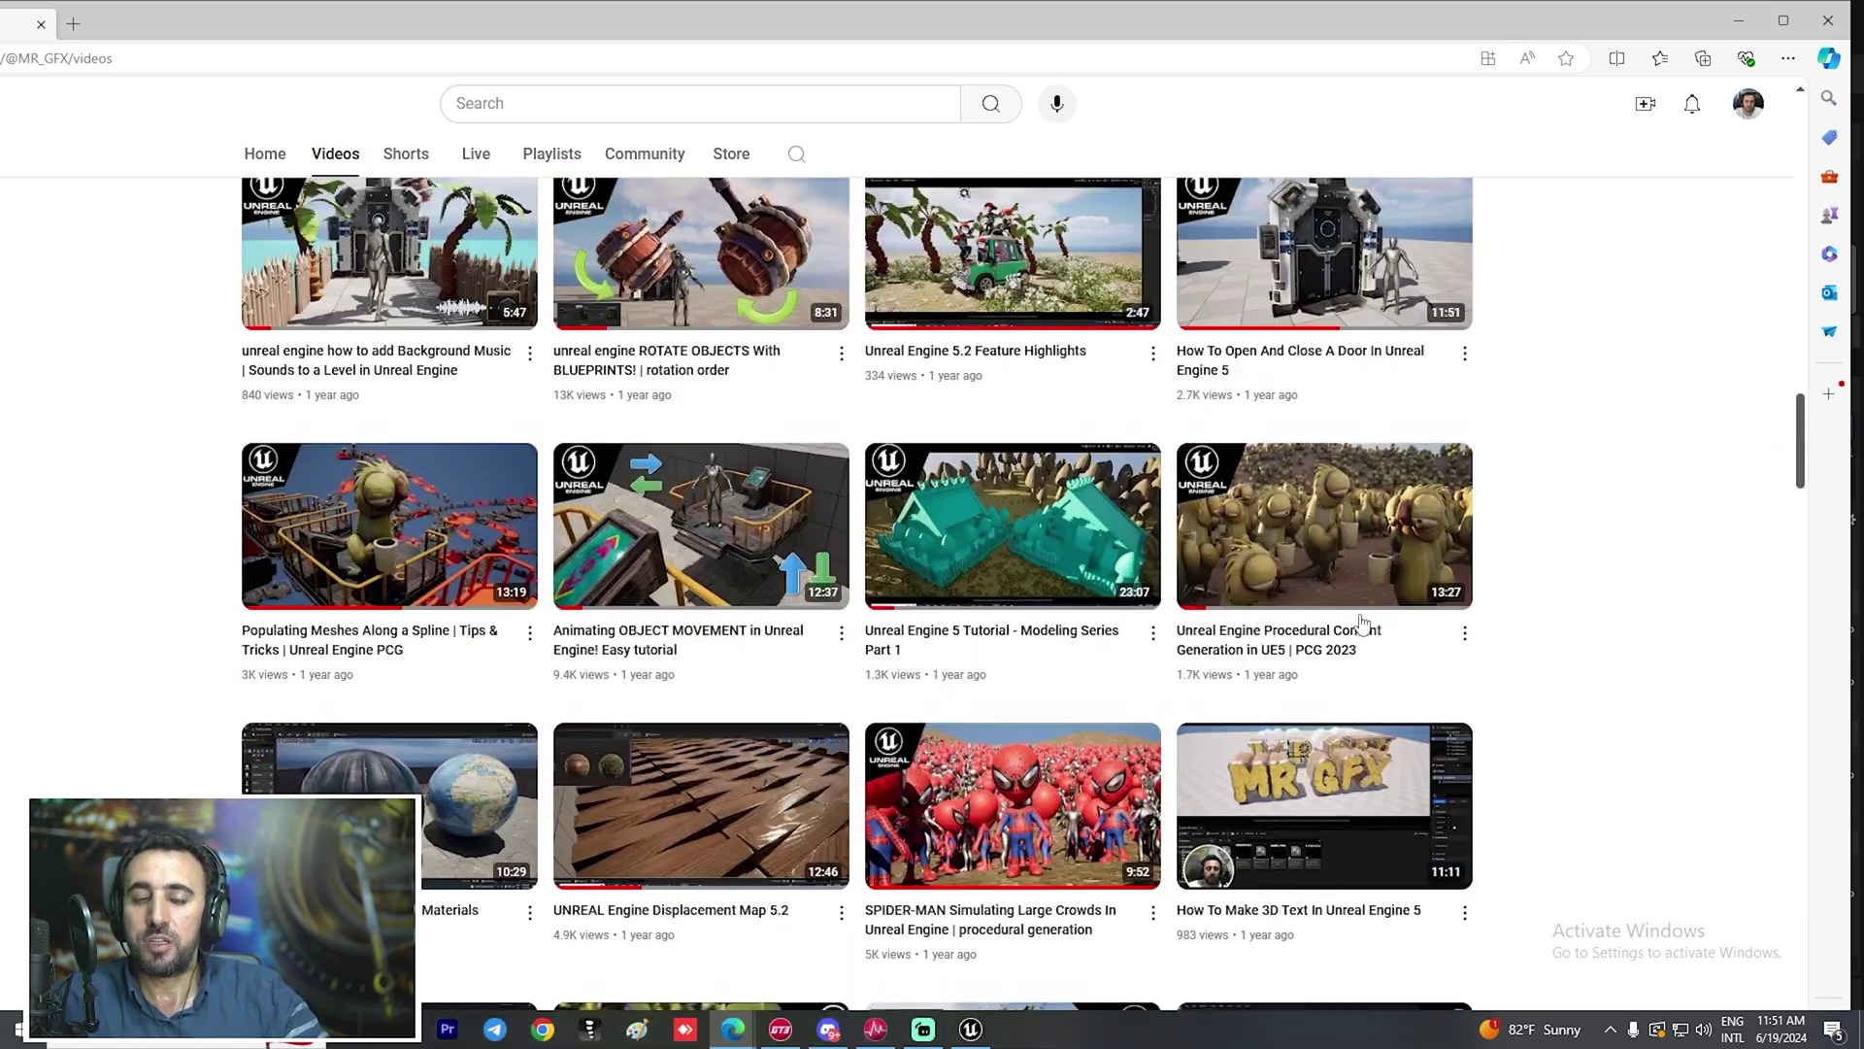